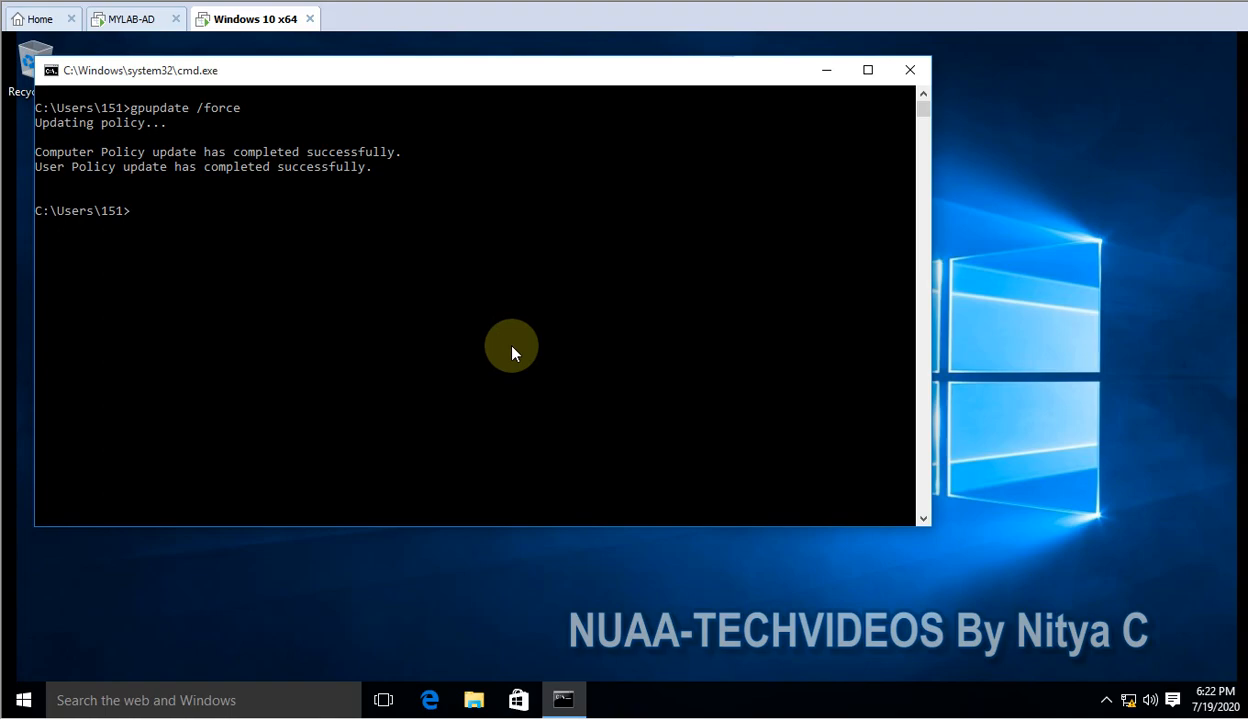
Launch mstsc and connect to dc-1 with the current user's password
{"action": "type", "text": "mstsc"}
{"action": "key", "text": "Return"}
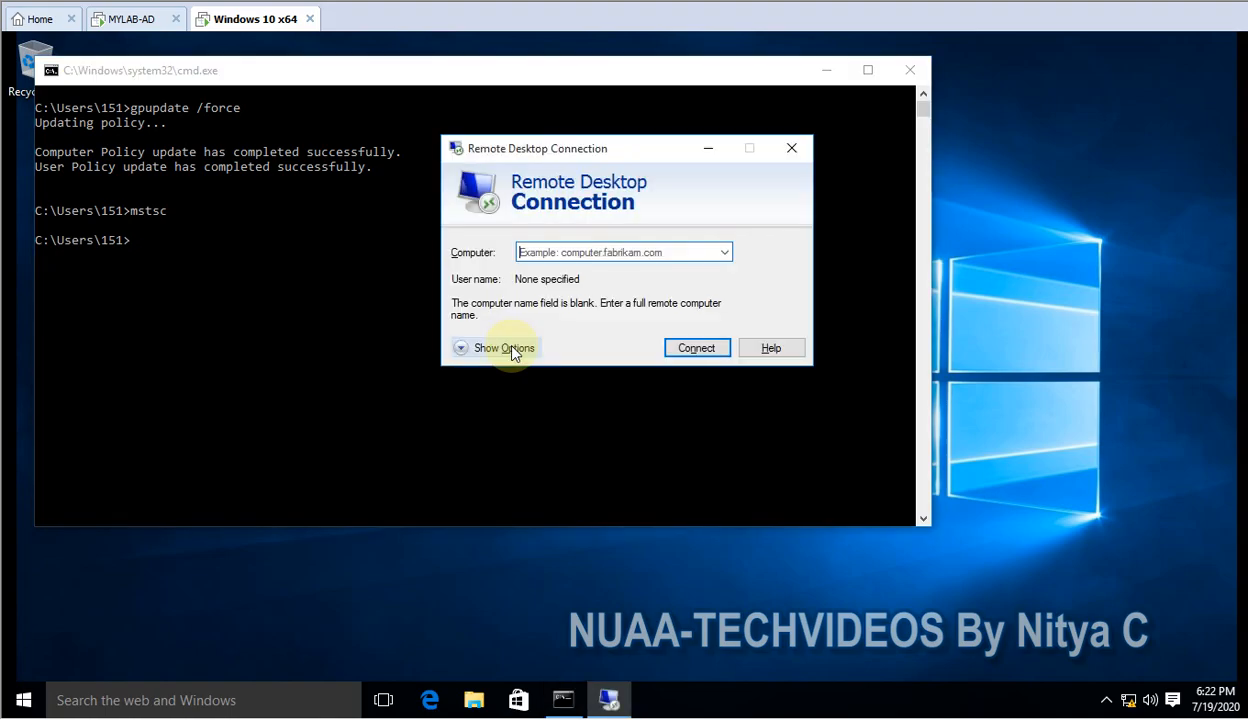
{"action": "type", "text": "dc"}
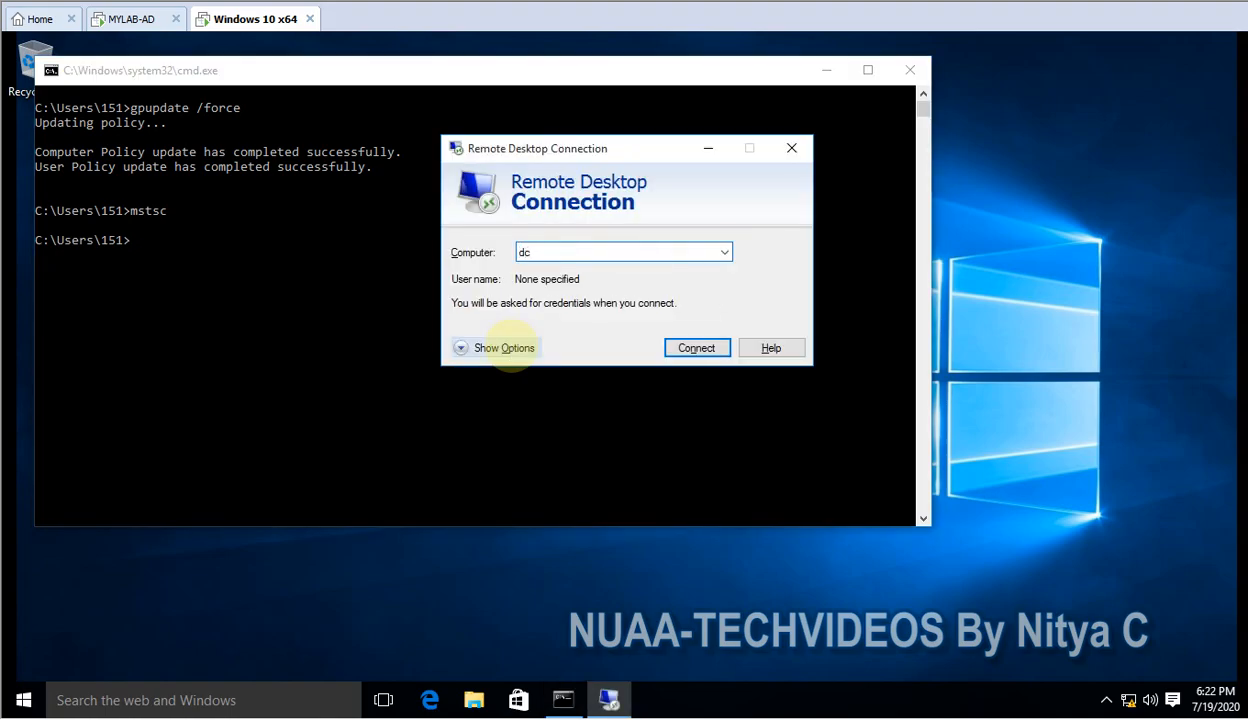
{"action": "type", "text": "-1"}
{"action": "left_click", "coordinate": [505, 347]}
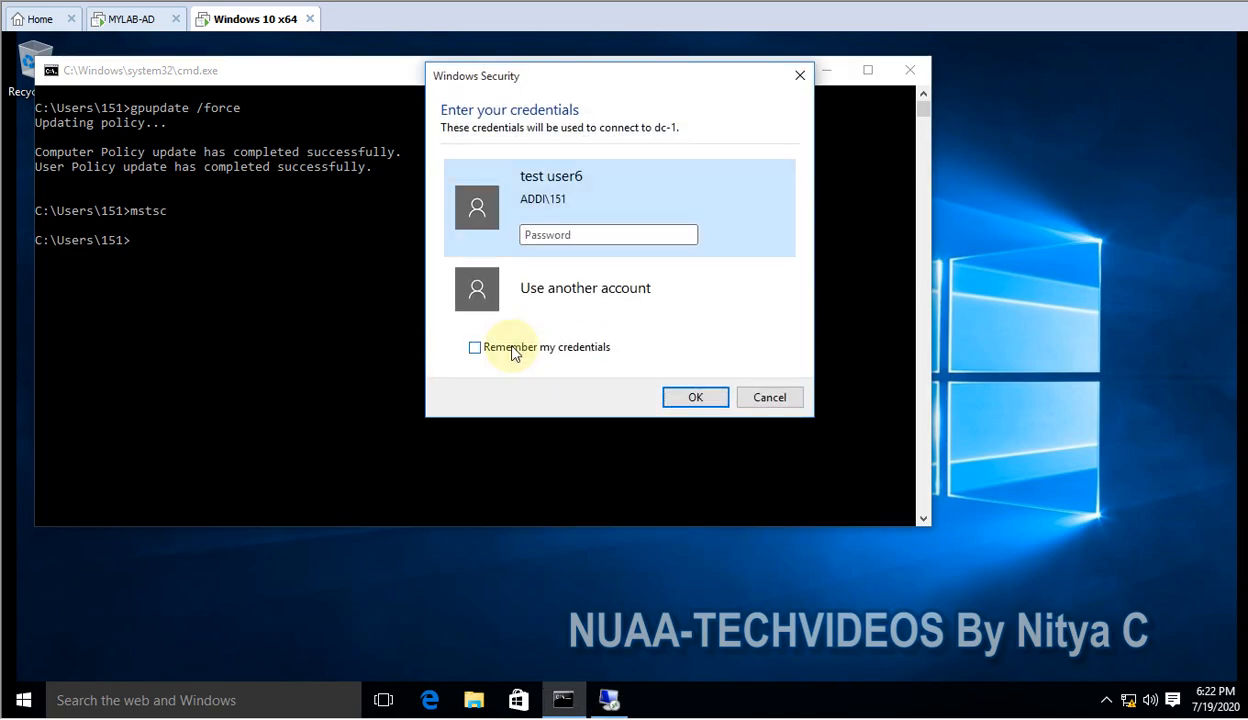
{"action": "type", "text": "•"}
{"action": "key", "text": "BackSpace"}
{"action": "type", "text": "••••••••"}
{"action": "key", "text": "Return"}
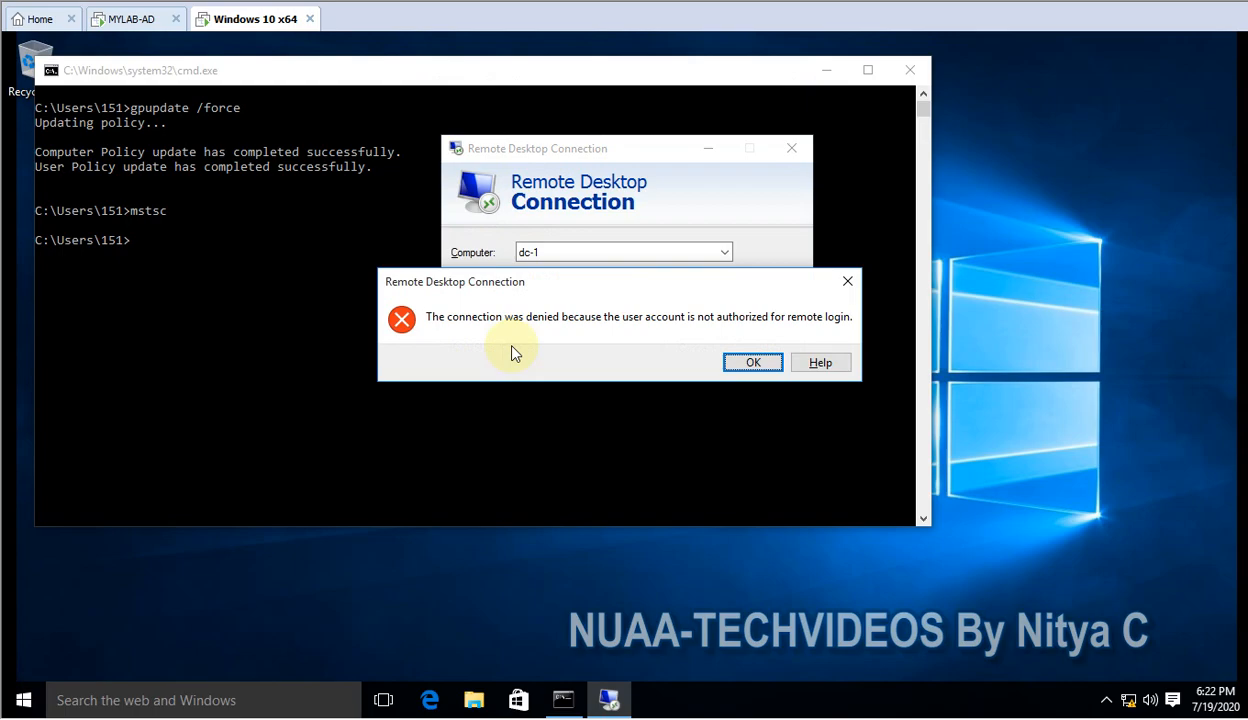
After the login is denied, reconnect to dc-1 as administrator with that account's password
{"action": "left_click", "coordinate": [750, 366]}
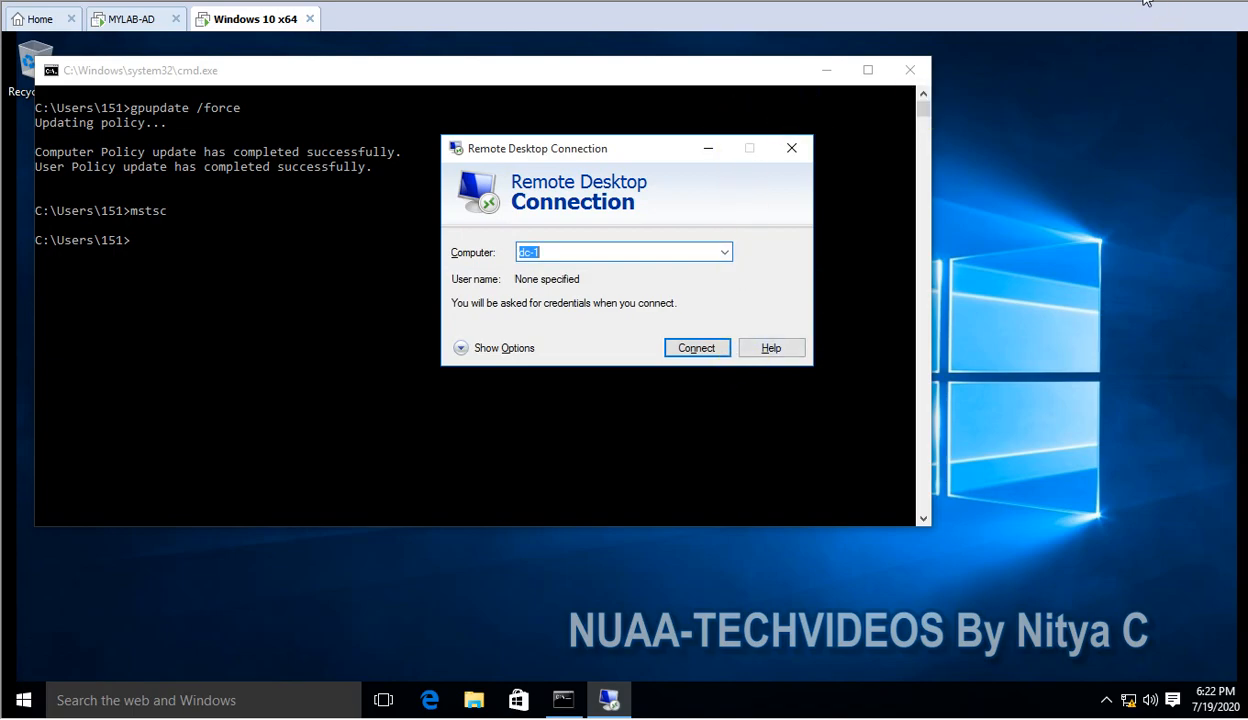
{"action": "key", "text": "Return"}
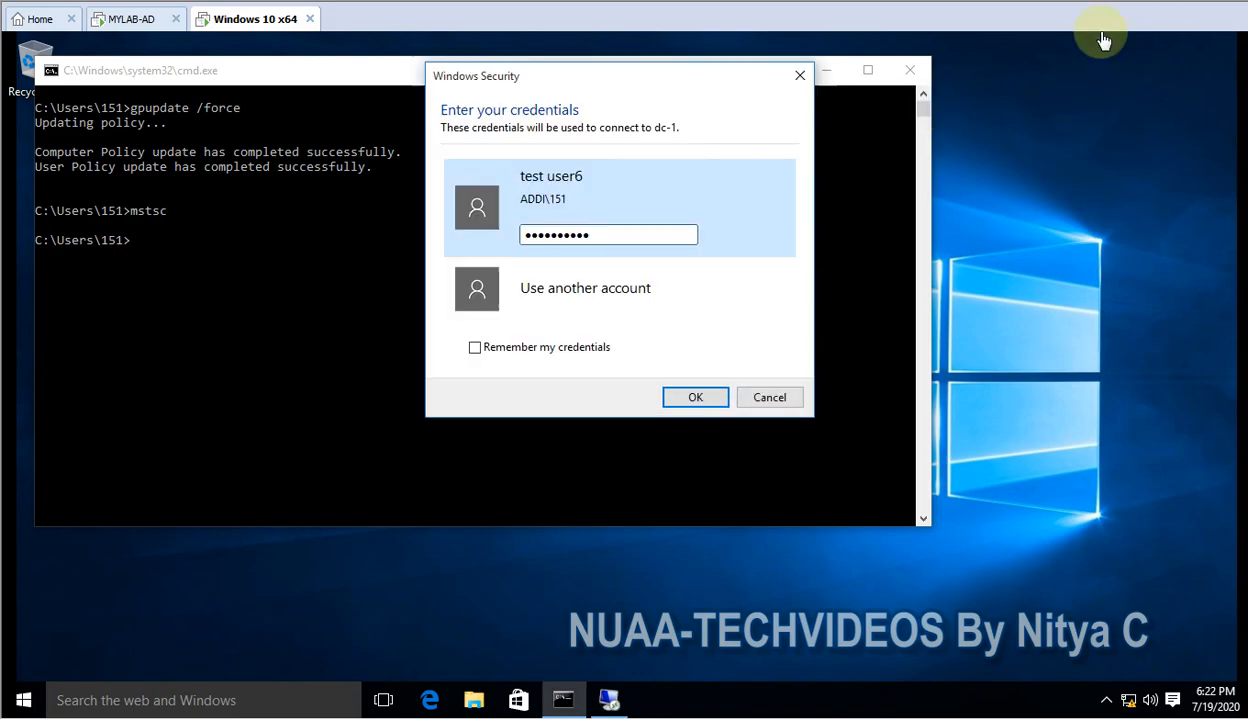
{"action": "left_click", "coordinate": [582, 296]}
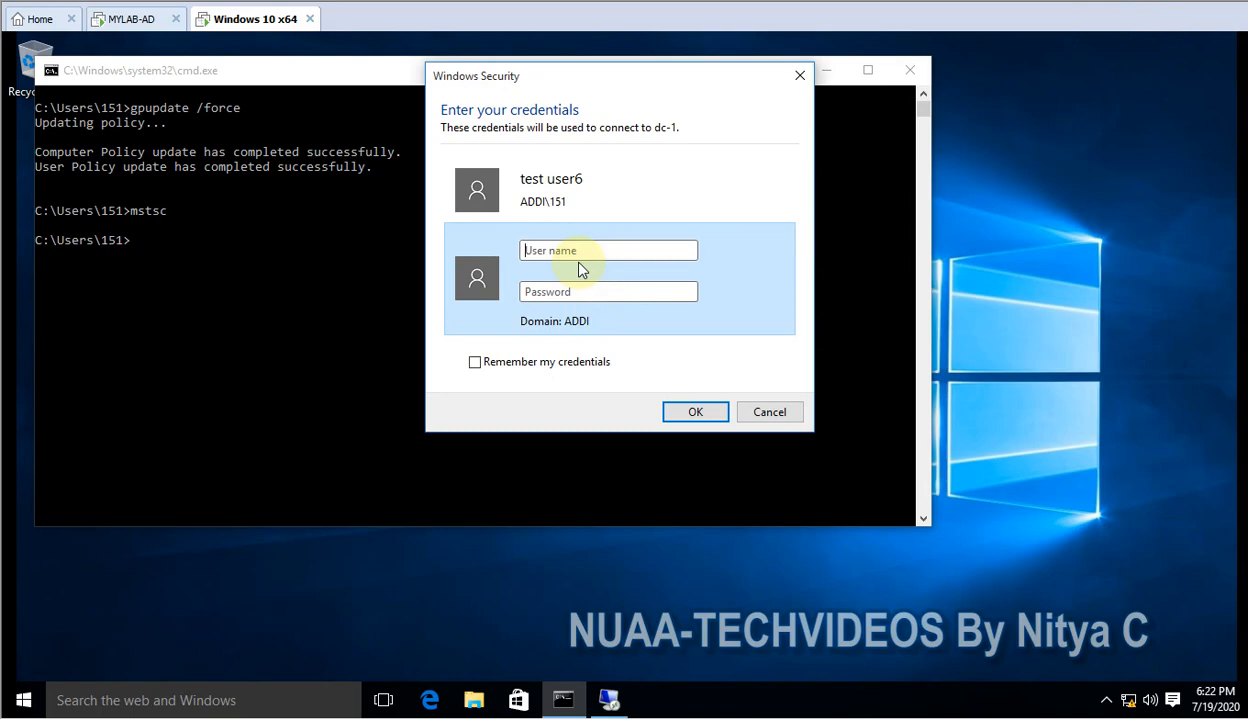
{"action": "type", "text": "administrator"}
{"action": "key", "text": "Tab"}
{"action": "type", "text": "*********"}
{"action": "key", "text": "Return"}
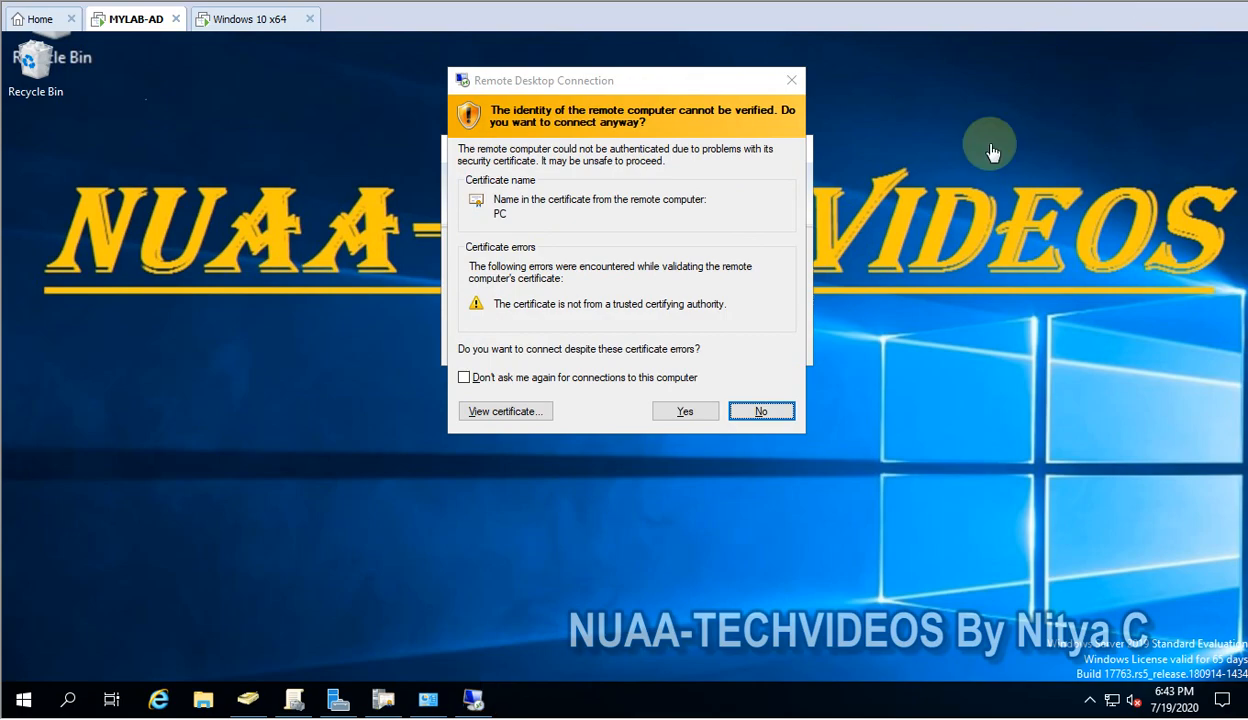
Decline the untrusted-certificate connection, close Remote Desktop Connection, and refresh the desktop
{"action": "left_click", "coordinate": [763, 412]}
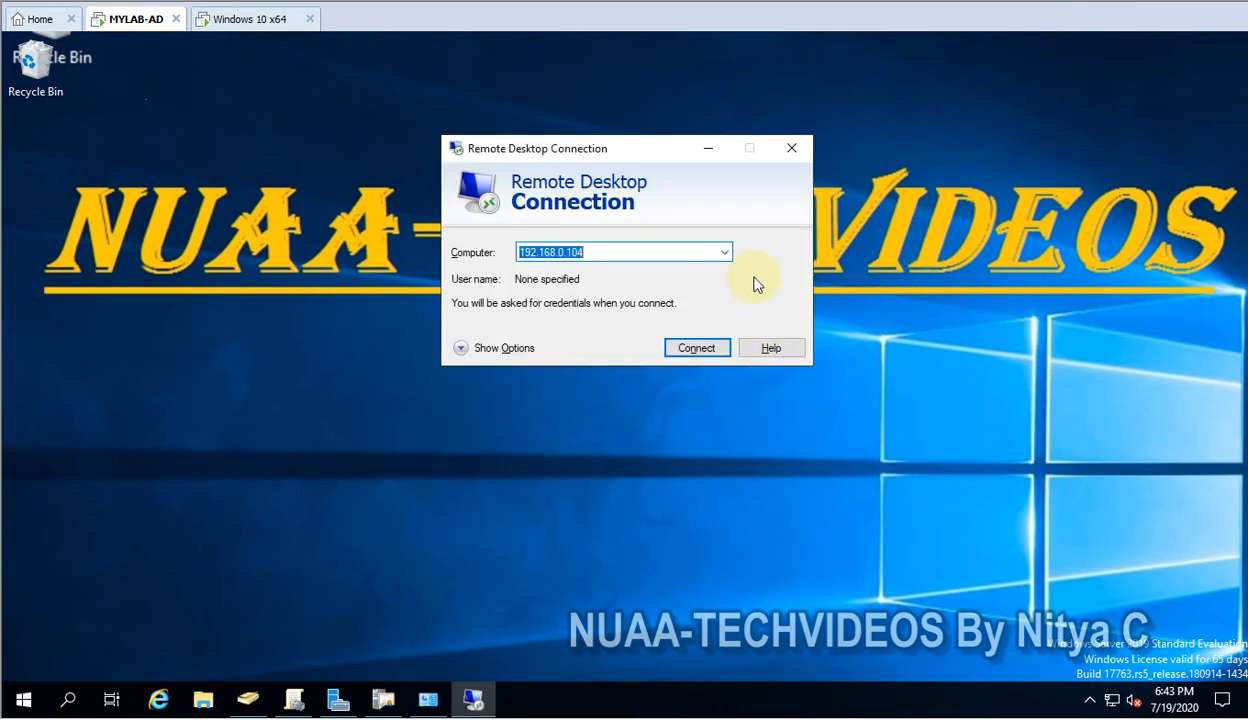
{"action": "left_click", "coordinate": [791, 148]}
{"action": "right_click", "coordinate": [652, 278]}
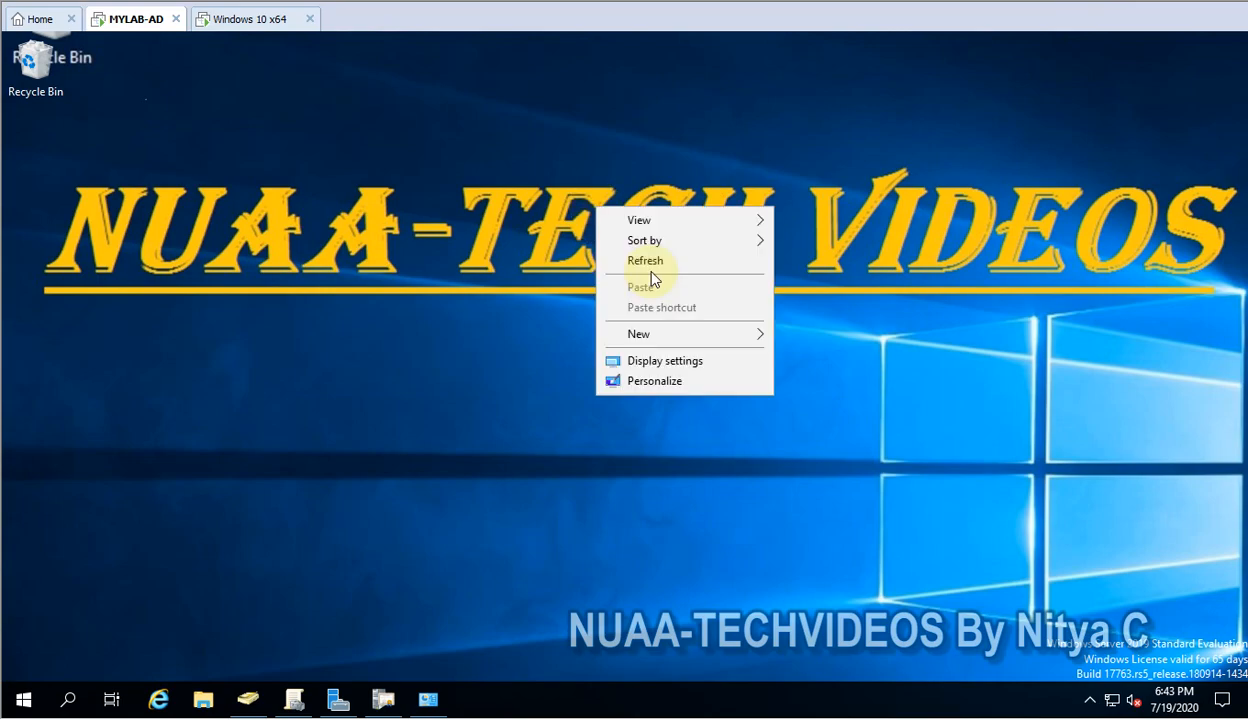
{"action": "left_click", "coordinate": [647, 267]}
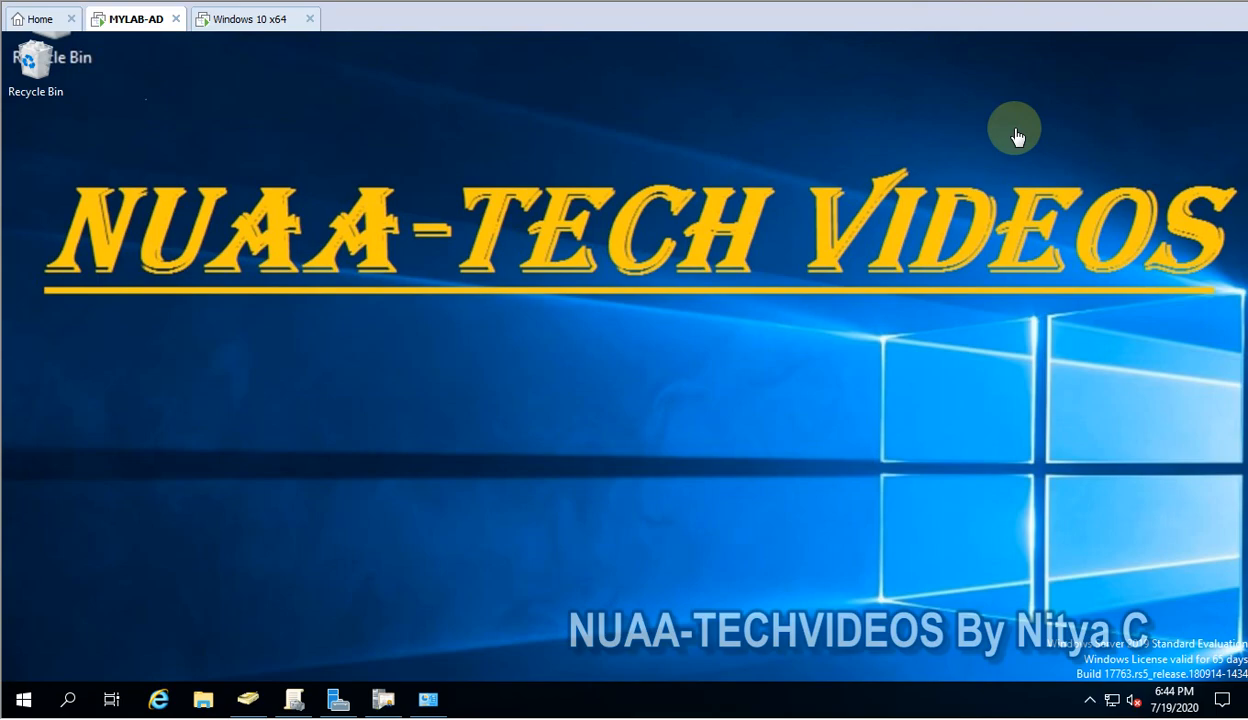
Refresh the desktop and launch the Certification Authority console from the taskbar
{"action": "right_click", "coordinate": [488, 246]}
{"action": "left_click", "coordinate": [524, 330]}
{"action": "left_click", "coordinate": [383, 697]}
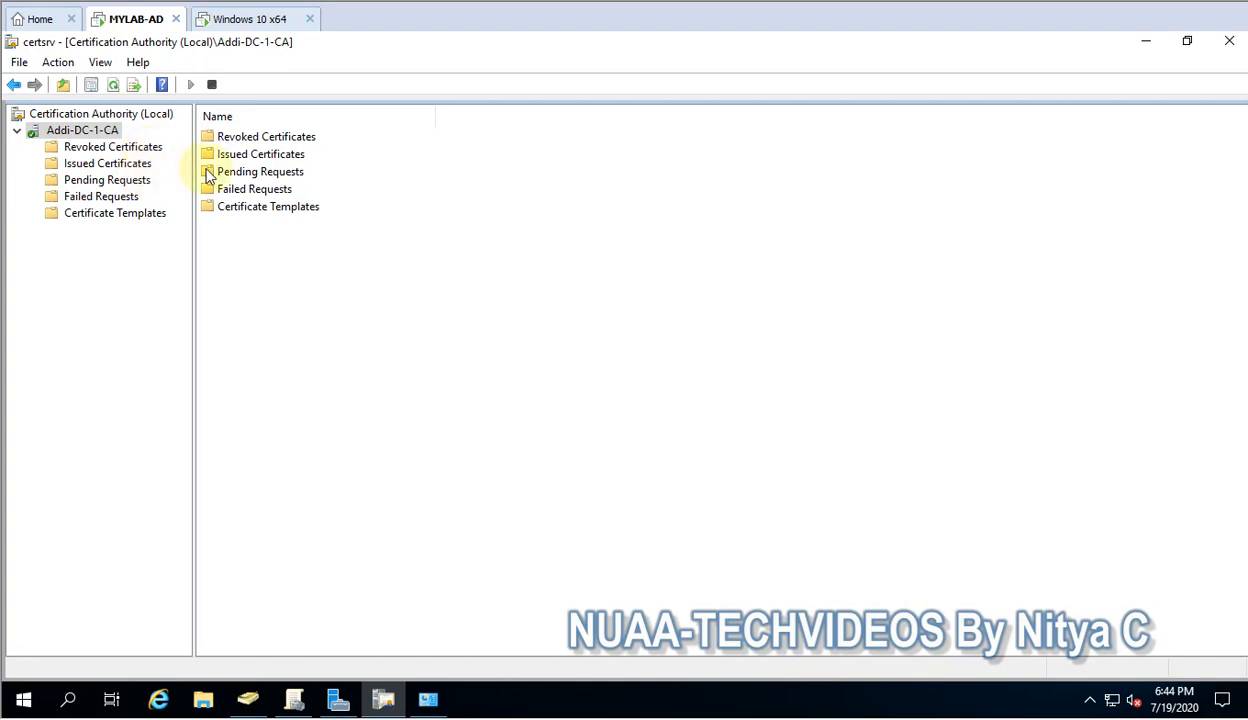
Choose Manage on Addi-DC-1-CA's Certificate Templates folder to open the Certificate Templates Console
{"action": "left_click", "coordinate": [91, 214]}
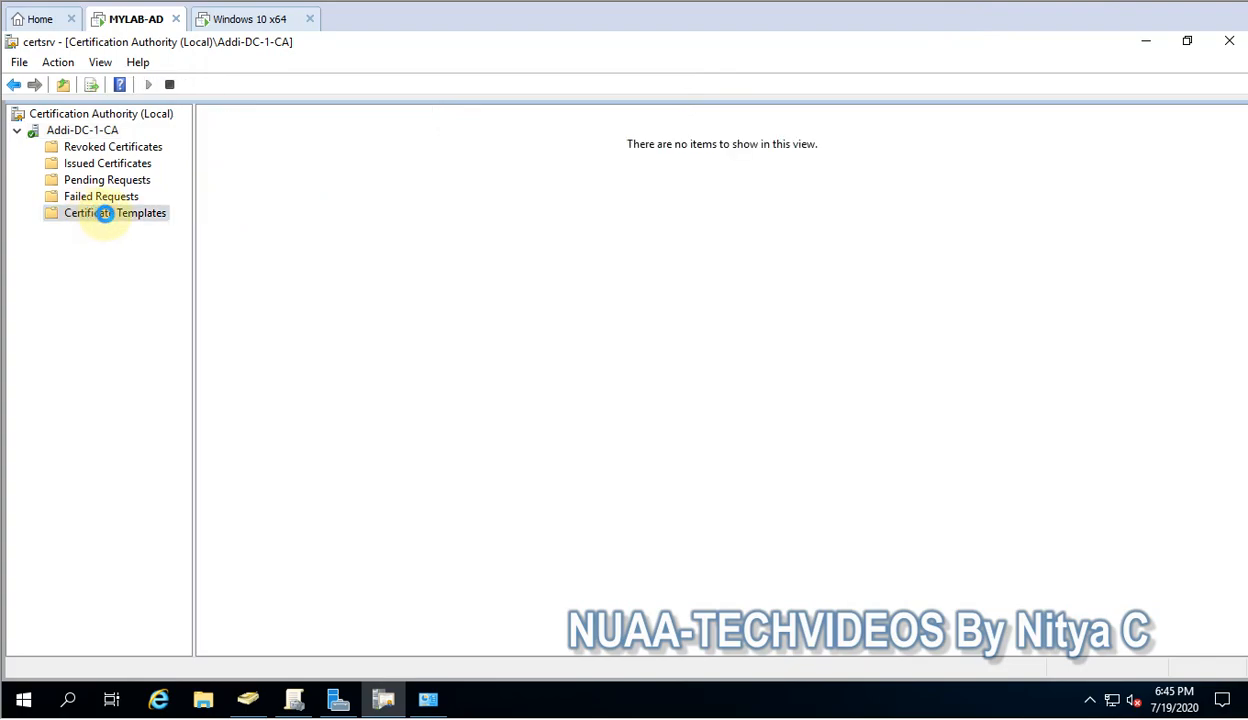
{"action": "left_click", "coordinate": [265, 277]}
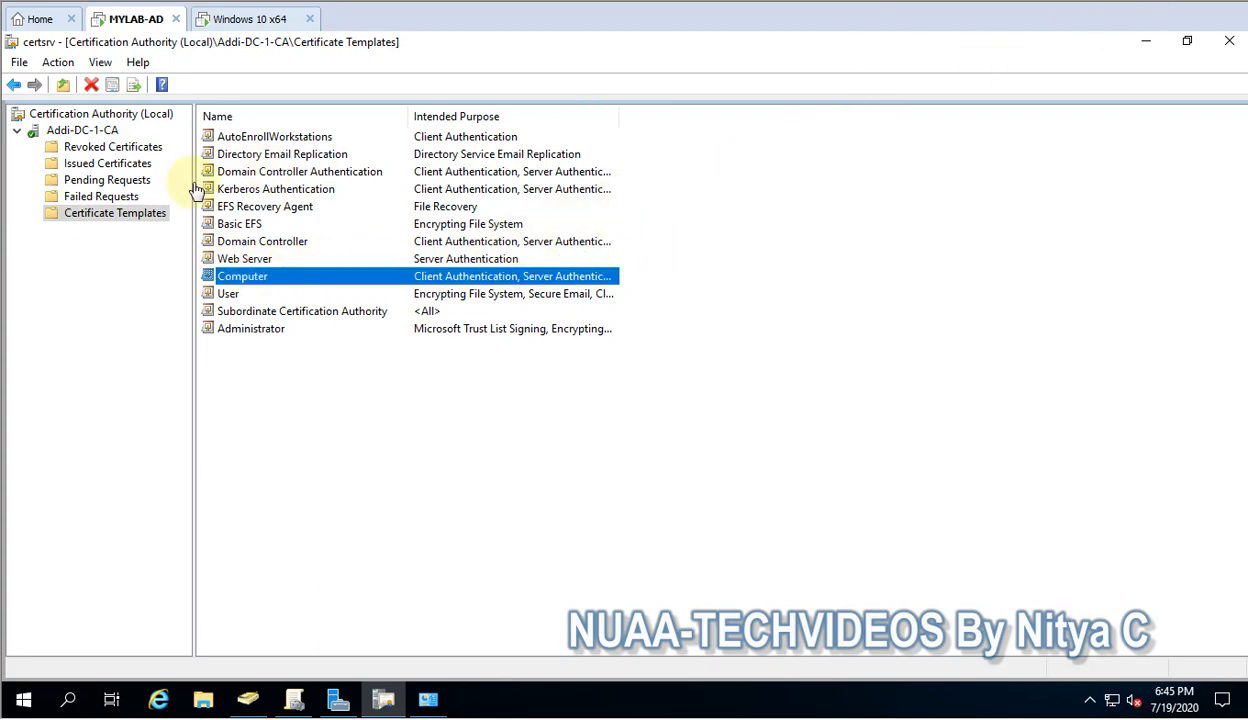
{"action": "right_click", "coordinate": [101, 220]}
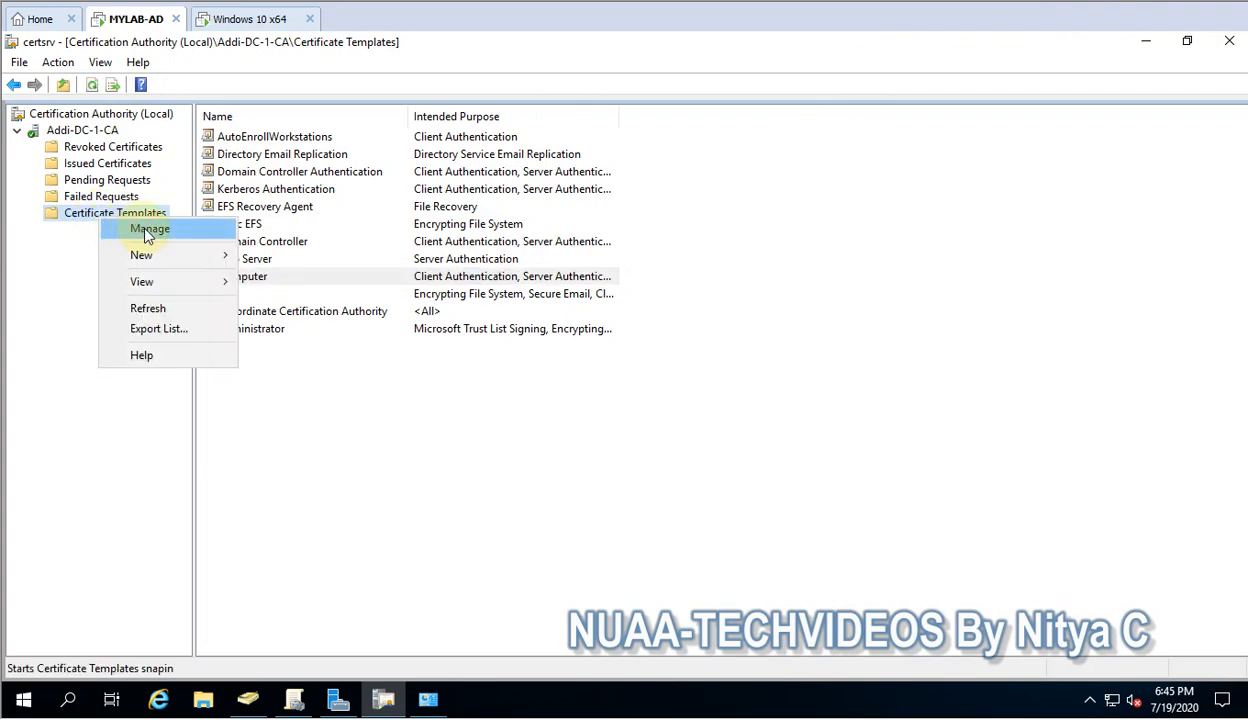
{"action": "left_click", "coordinate": [148, 230]}
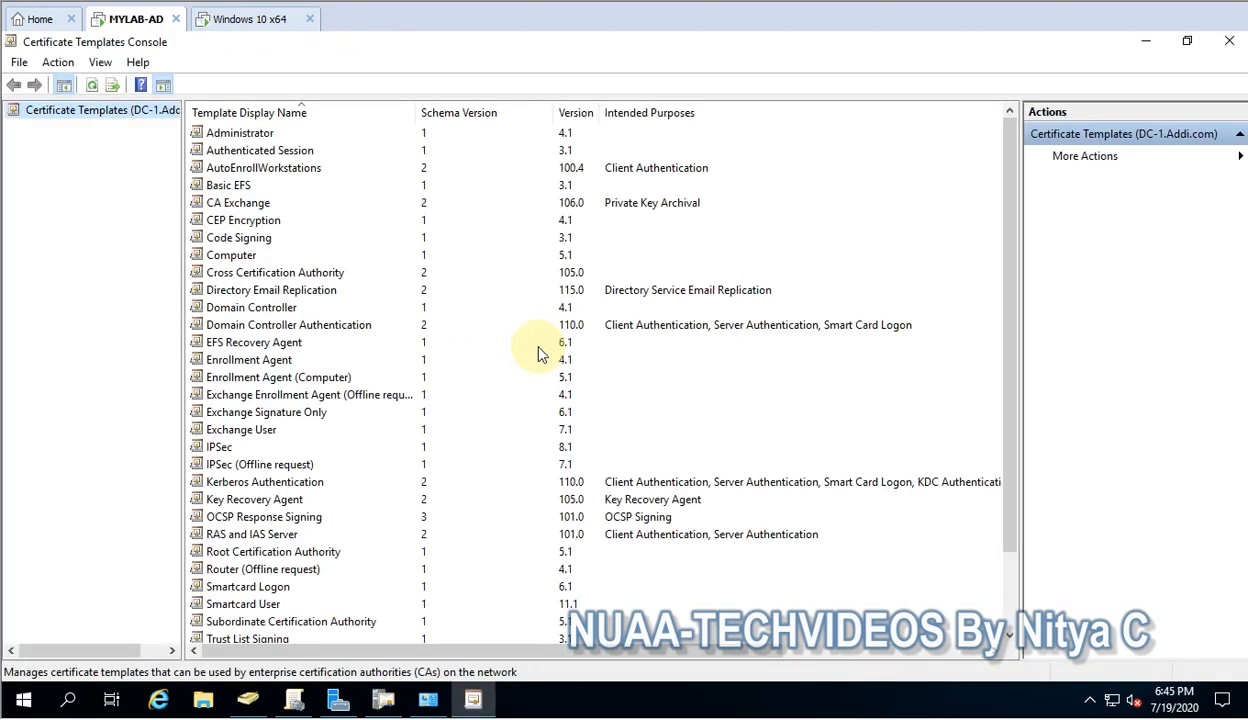
Duplicate the Computer template as a new template
{"action": "left_click", "coordinate": [280, 377]}
{"action": "scroll", "coordinate": [407, 443], "scroll_direction": "down", "scroll_amount": 2}
{"action": "scroll", "coordinate": [354, 407], "scroll_direction": "up", "scroll_amount": 2}
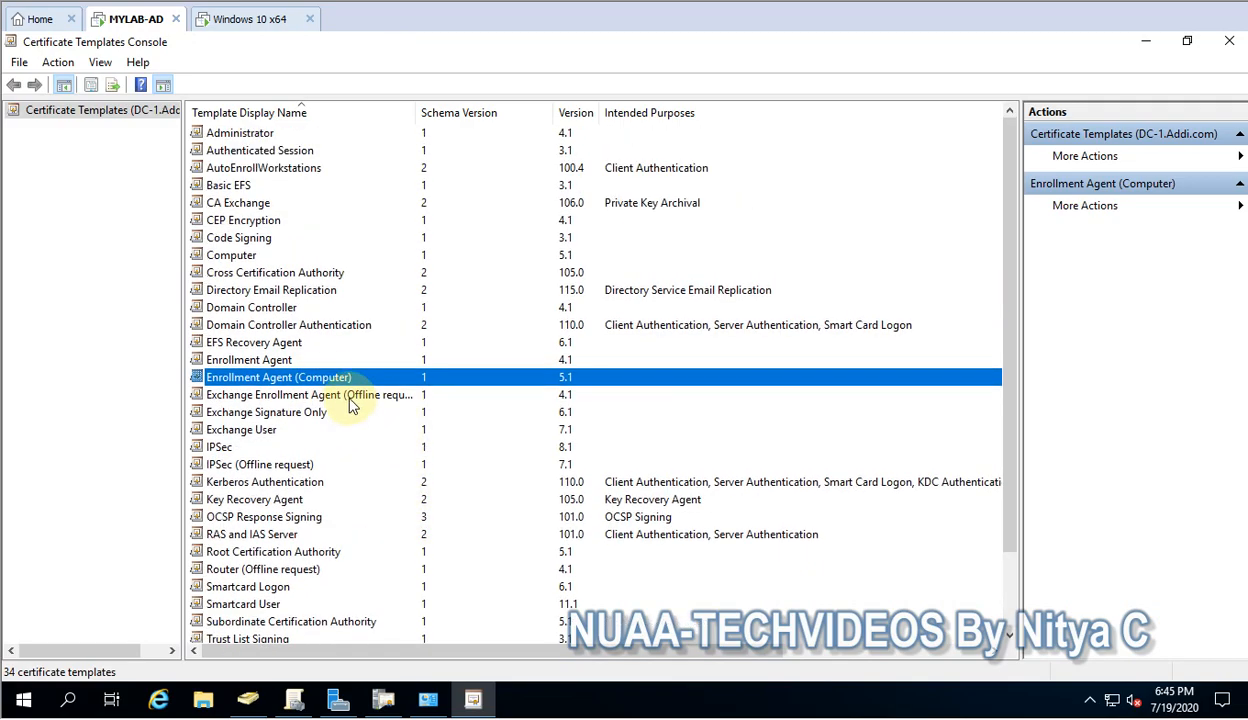
{"action": "left_click", "coordinate": [238, 257]}
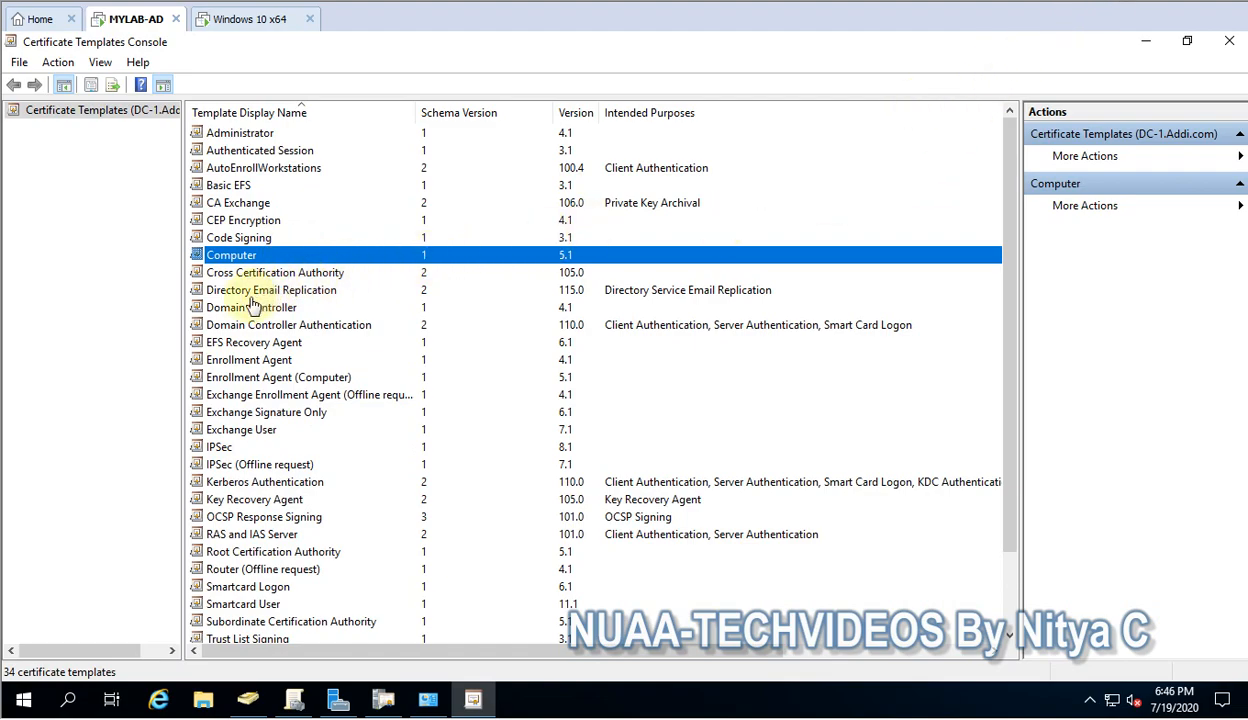
{"action": "right_click", "coordinate": [253, 261]}
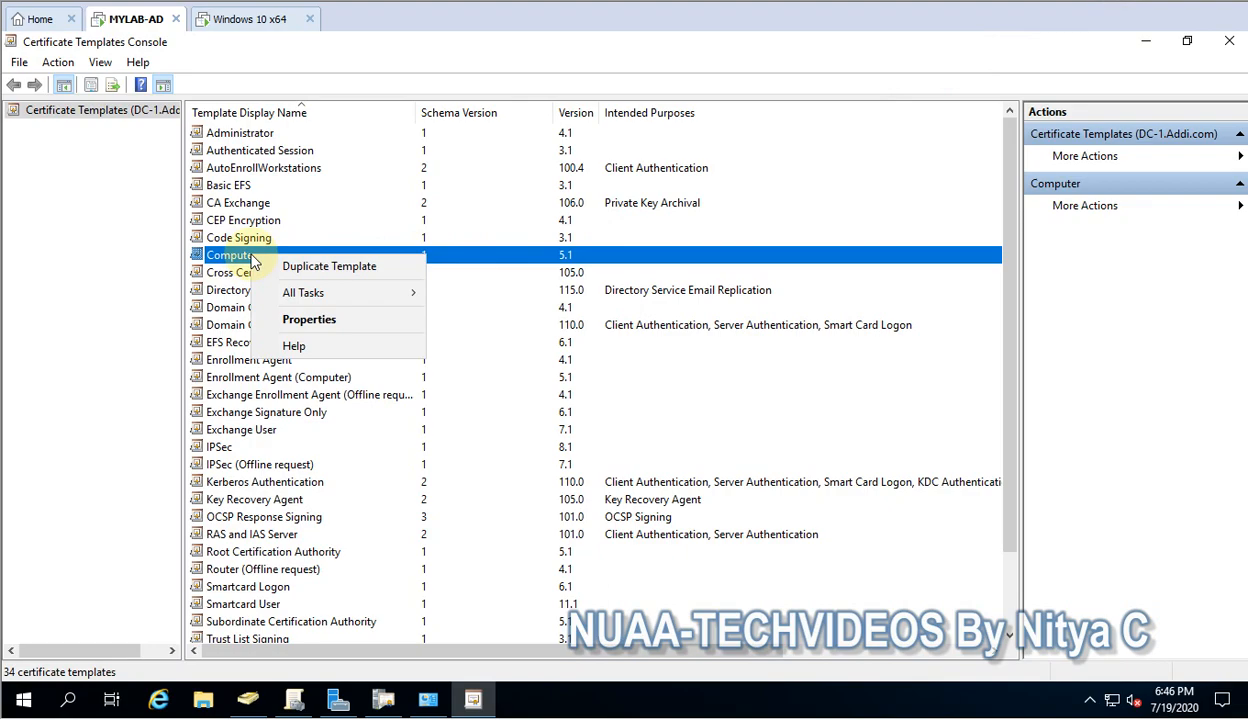
{"action": "left_click", "coordinate": [293, 266]}
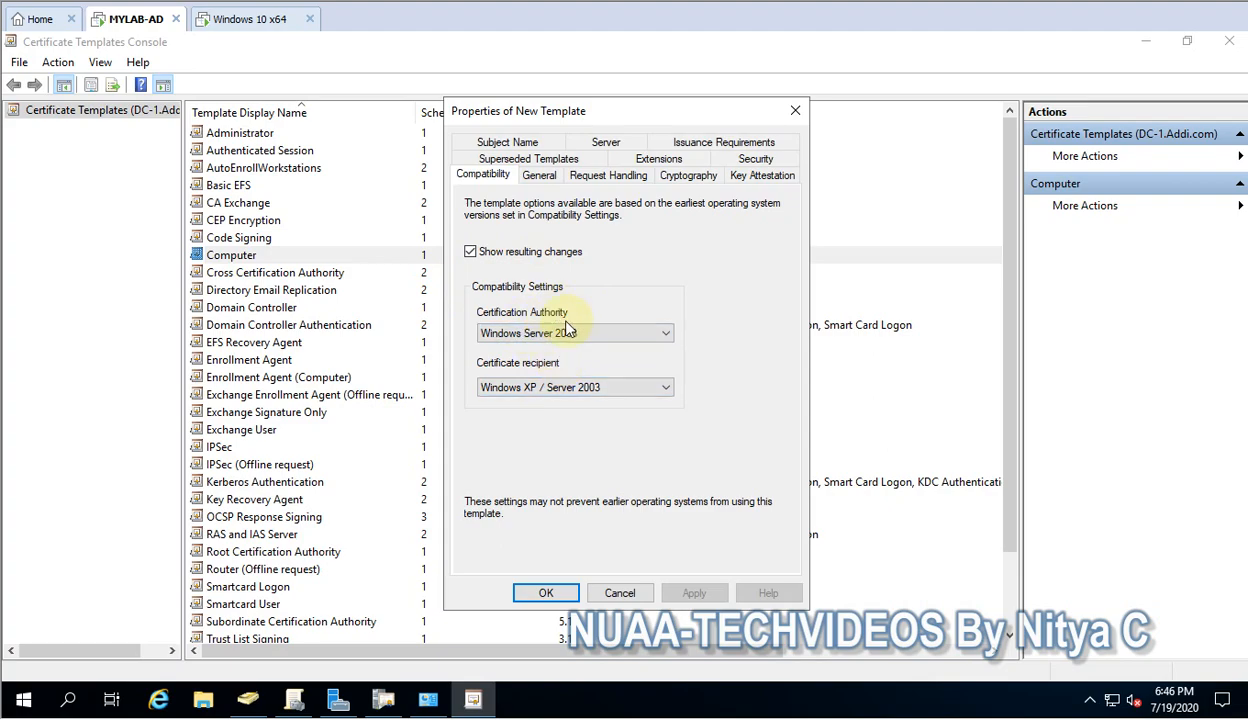
Name the template RDP-Authentication, enable Active Directory publishing, keep 1-year validity and 6-week renewal, and apply
{"action": "left_click", "coordinate": [540, 175]}
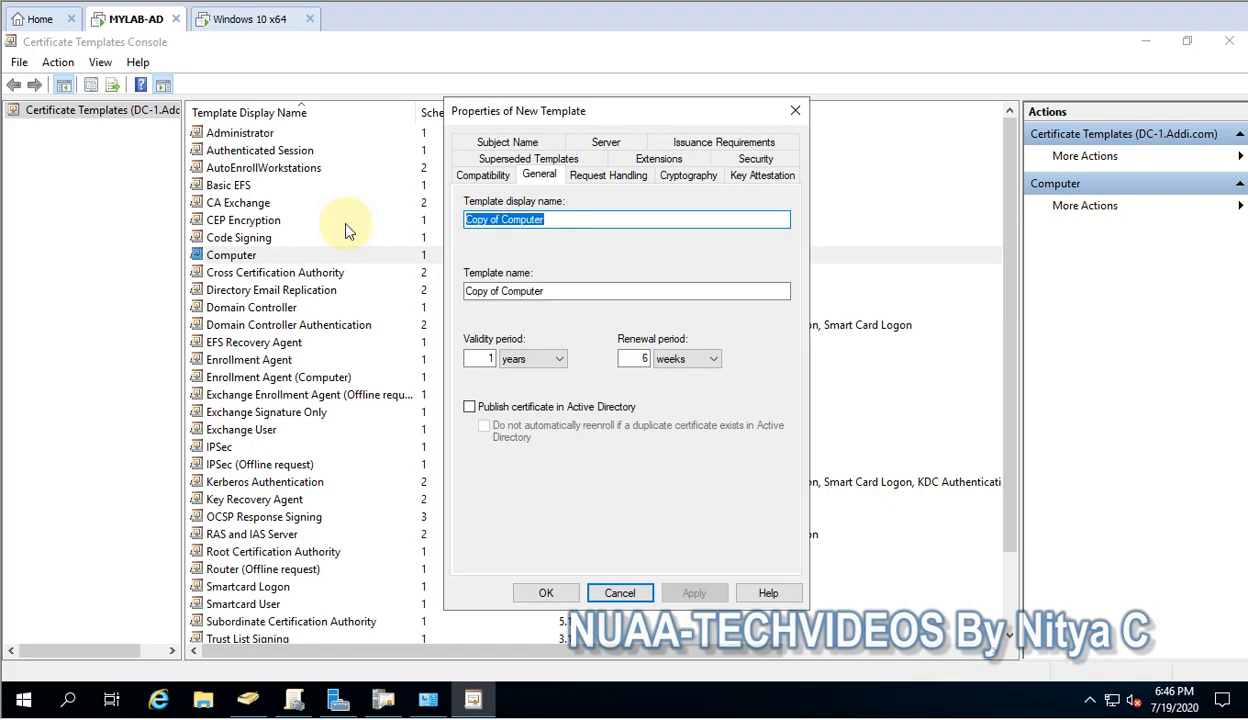
{"action": "type", "text": "R"}
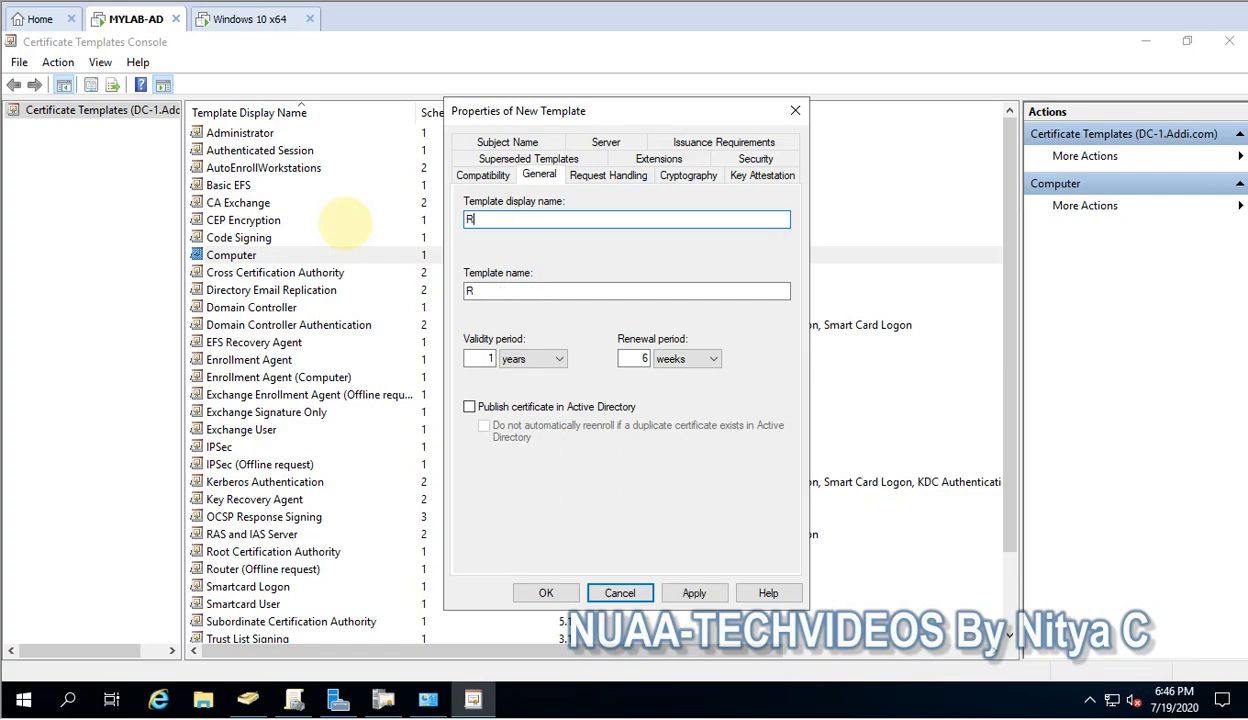
{"action": "type", "text": "DP-Authentication"}
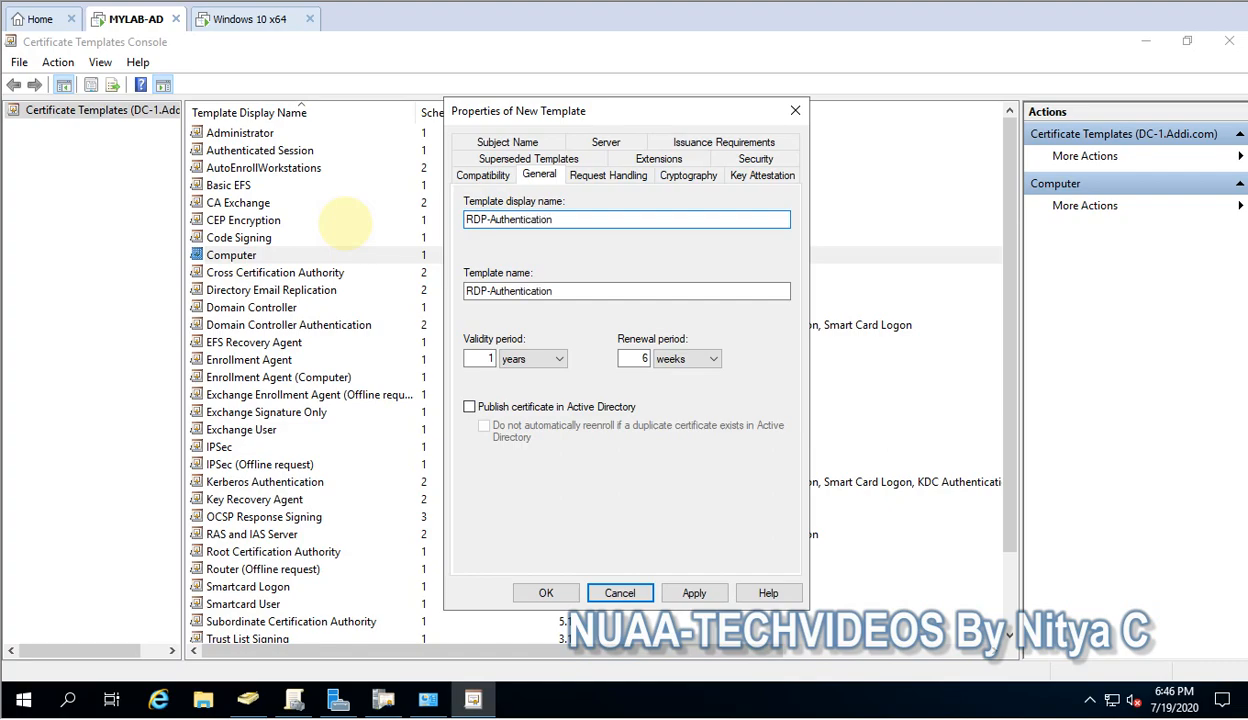
{"action": "double_click", "coordinate": [482, 358]}
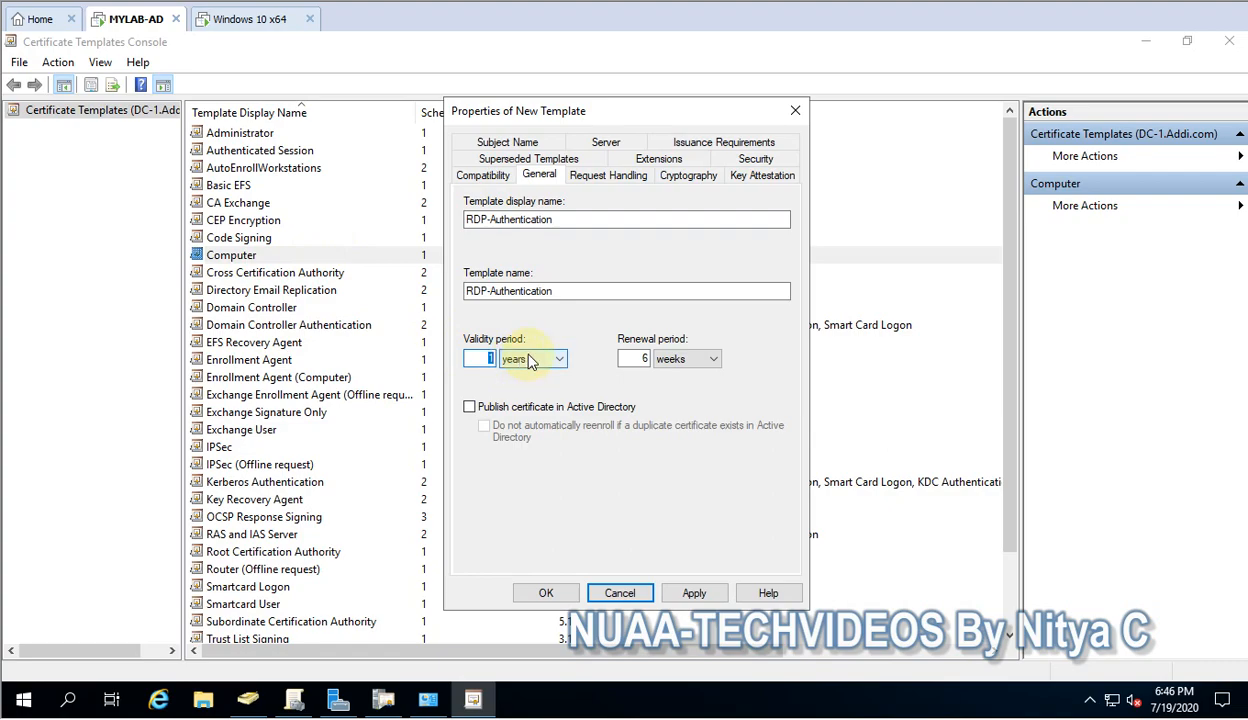
{"action": "double_click", "coordinate": [643, 358]}
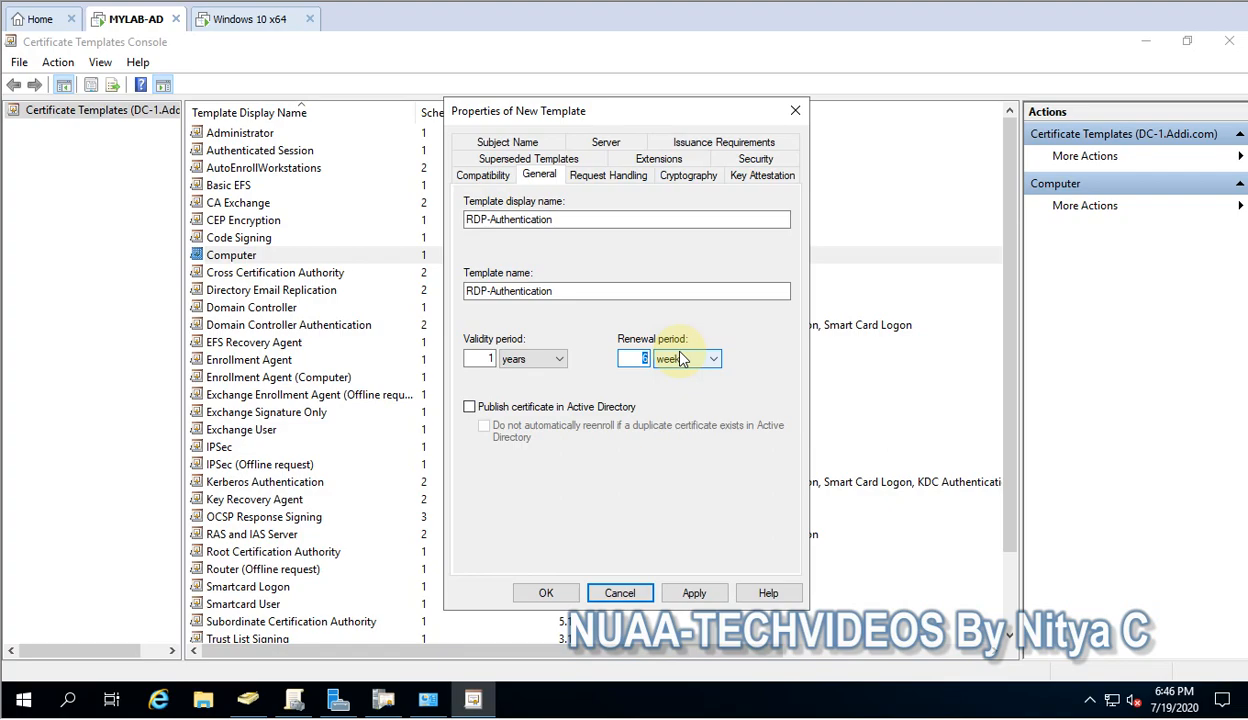
{"action": "left_click", "coordinate": [528, 410]}
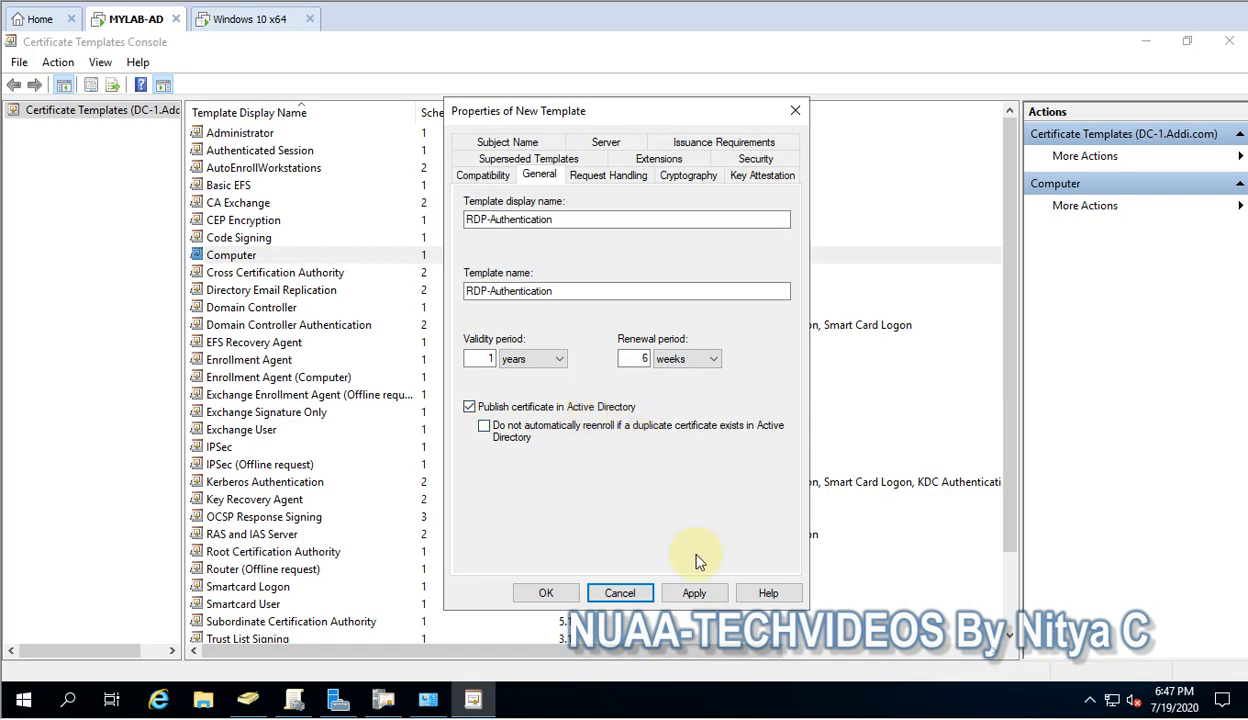
{"action": "left_click", "coordinate": [700, 596]}
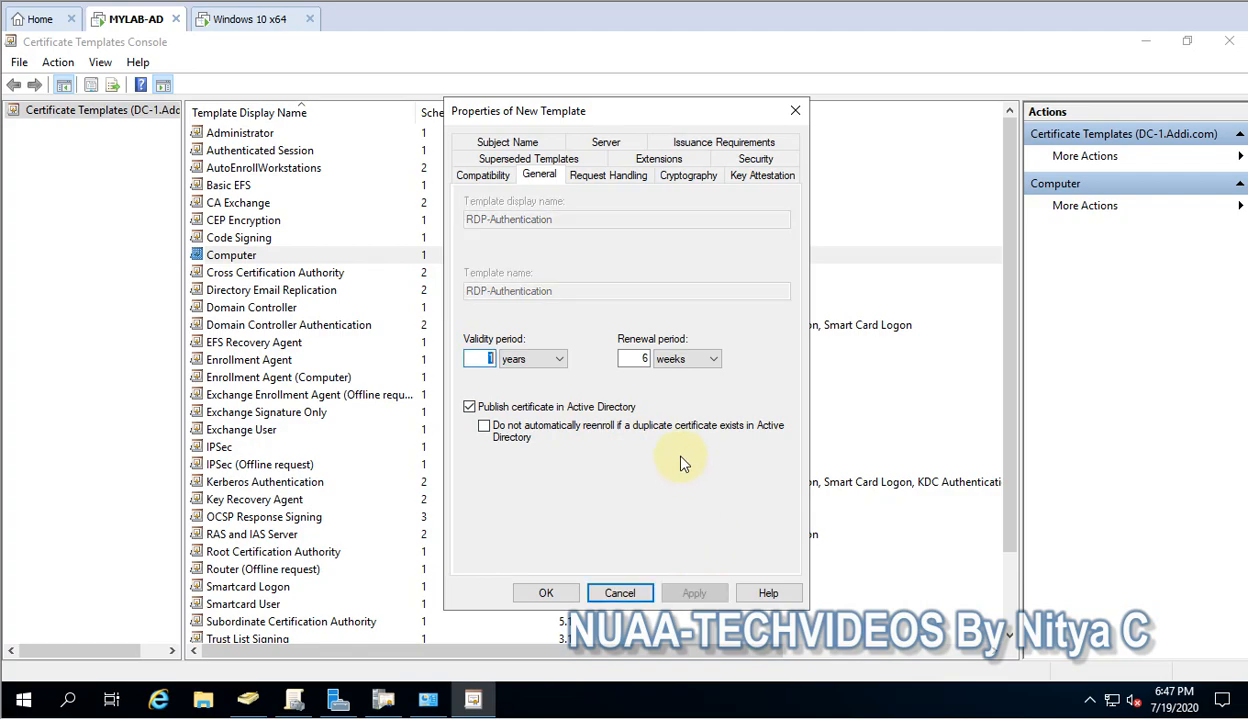
Edit the Application Policies extension and browse the Add Application Policy list
{"action": "left_click", "coordinate": [650, 159]}
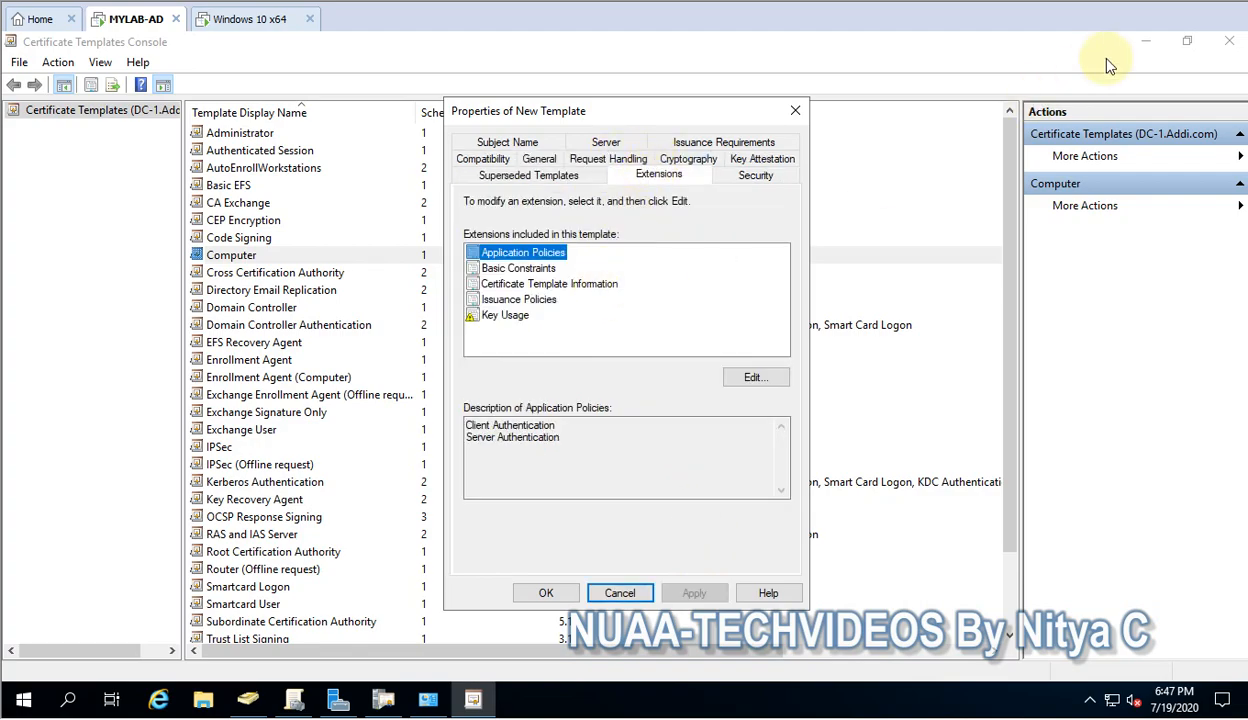
{"action": "key", "text": "Tab"}
{"action": "left_click", "coordinate": [517, 252]}
{"action": "left_click", "coordinate": [754, 376]}
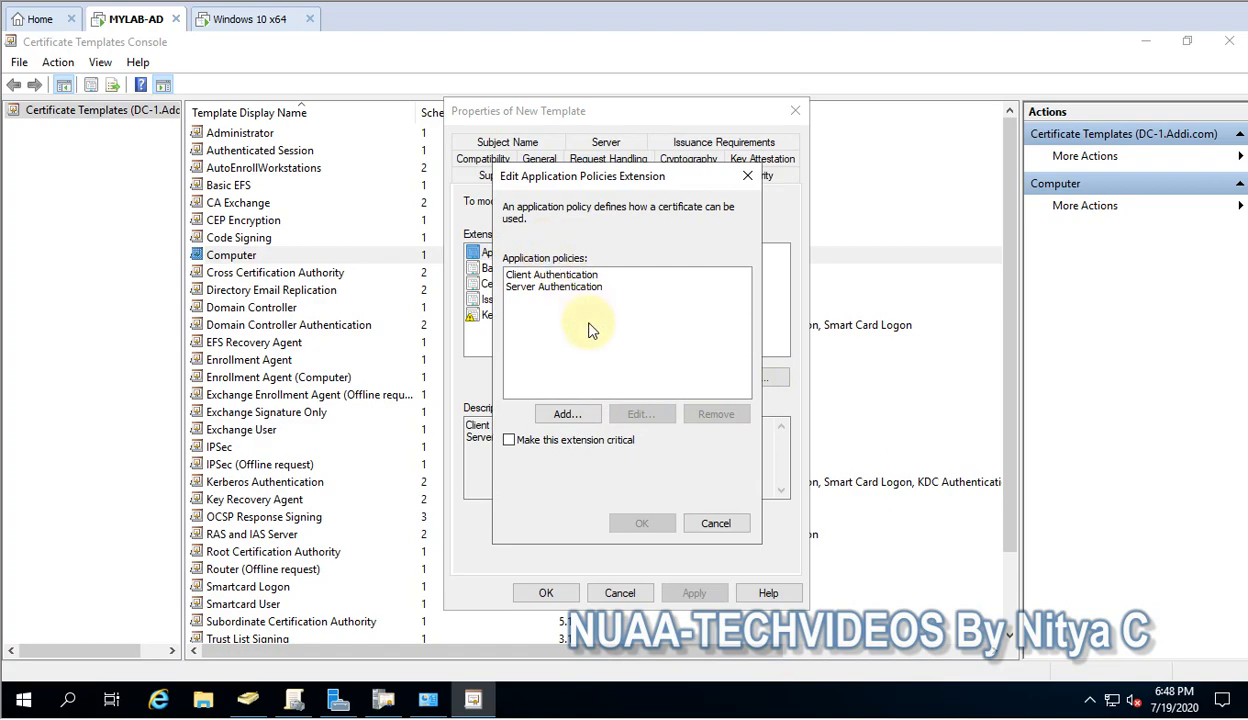
{"action": "left_click", "coordinate": [577, 418]}
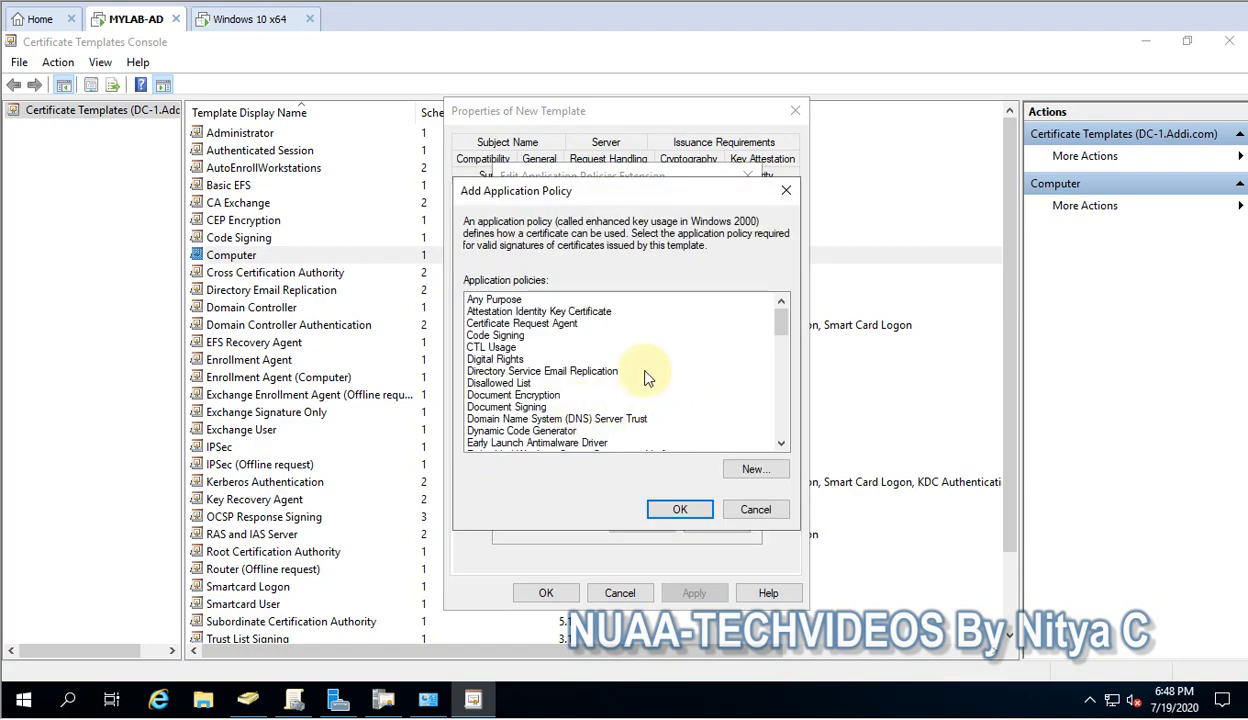
{"action": "left_click", "coordinate": [509, 396]}
{"action": "key", "text": "r"}
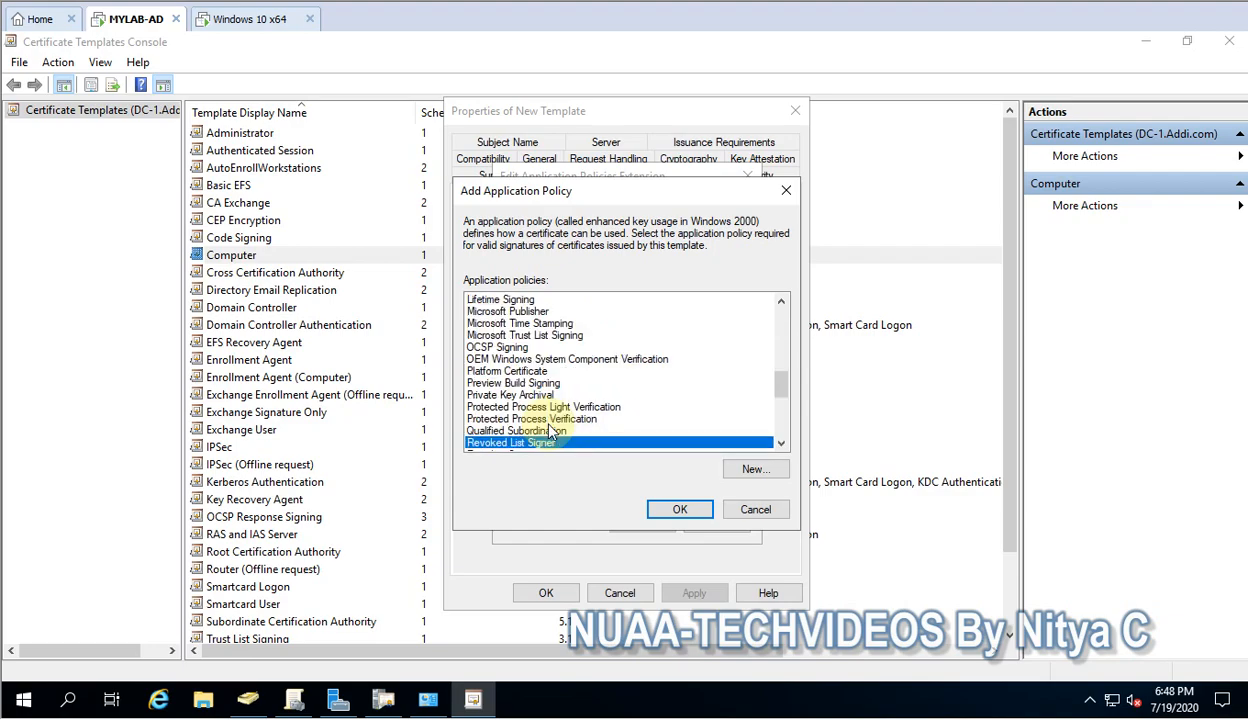
{"action": "scroll", "coordinate": [587, 430], "scroll_direction": "down", "scroll_amount": 5}
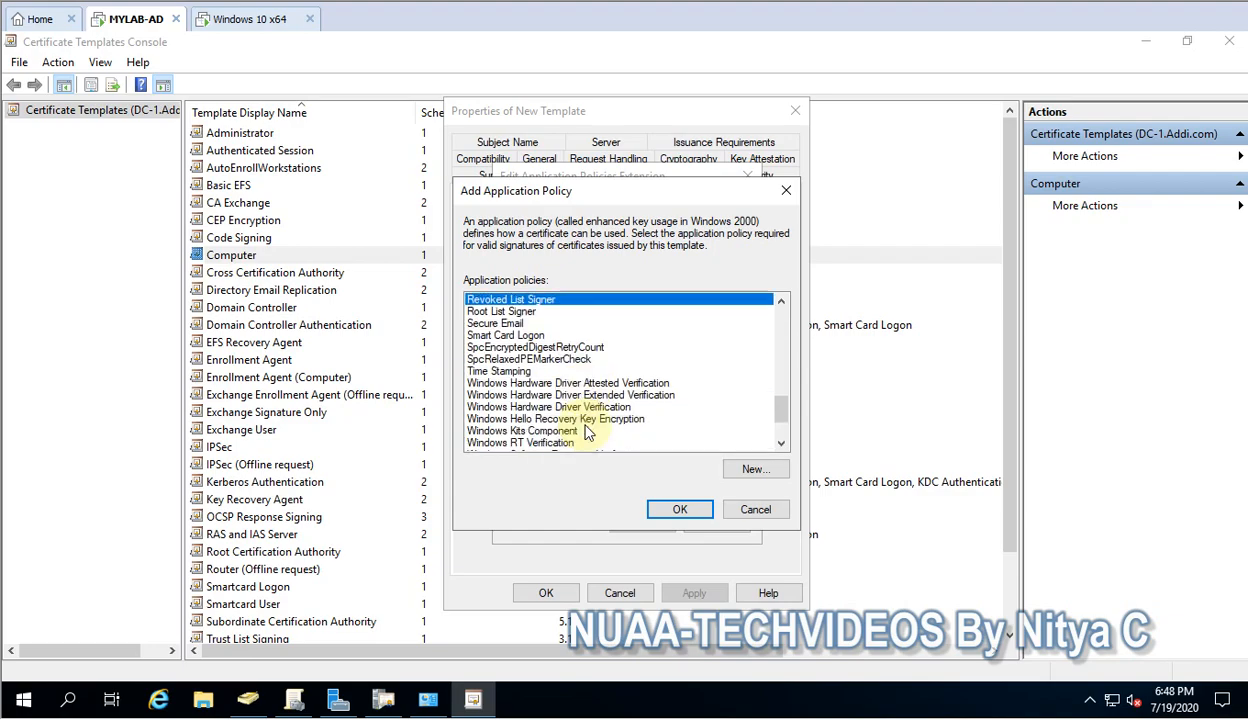
{"action": "scroll", "coordinate": [587, 430], "scroll_direction": "up", "scroll_amount": 5}
{"action": "left_click", "coordinate": [755, 468]}
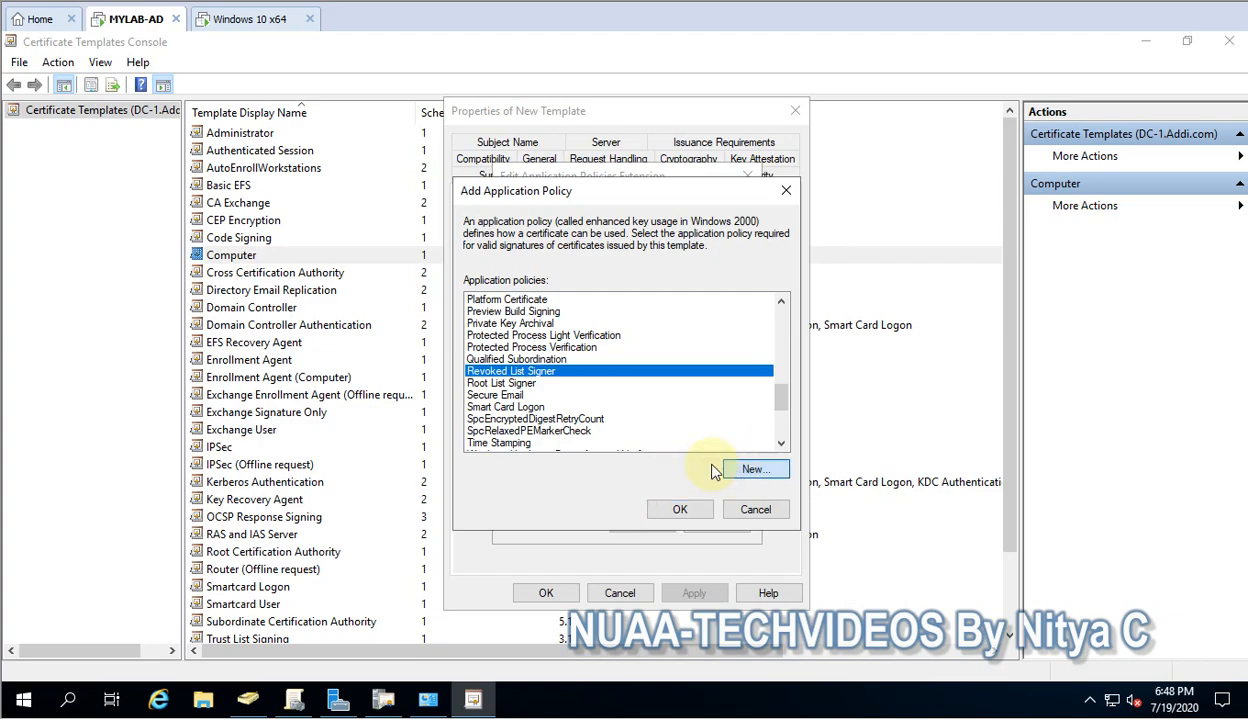
Create a 'Remote Desktop Authentication' application policy with OID 1.3.6.1.4.1.311.54.1.2
{"action": "type", "text": "R"}
{"action": "key", "text": "BackSpace"}
{"action": "type", "text": "RE"}
{"action": "key", "text": "BackSpace"}
{"action": "type", "text": "emote Desktop"}
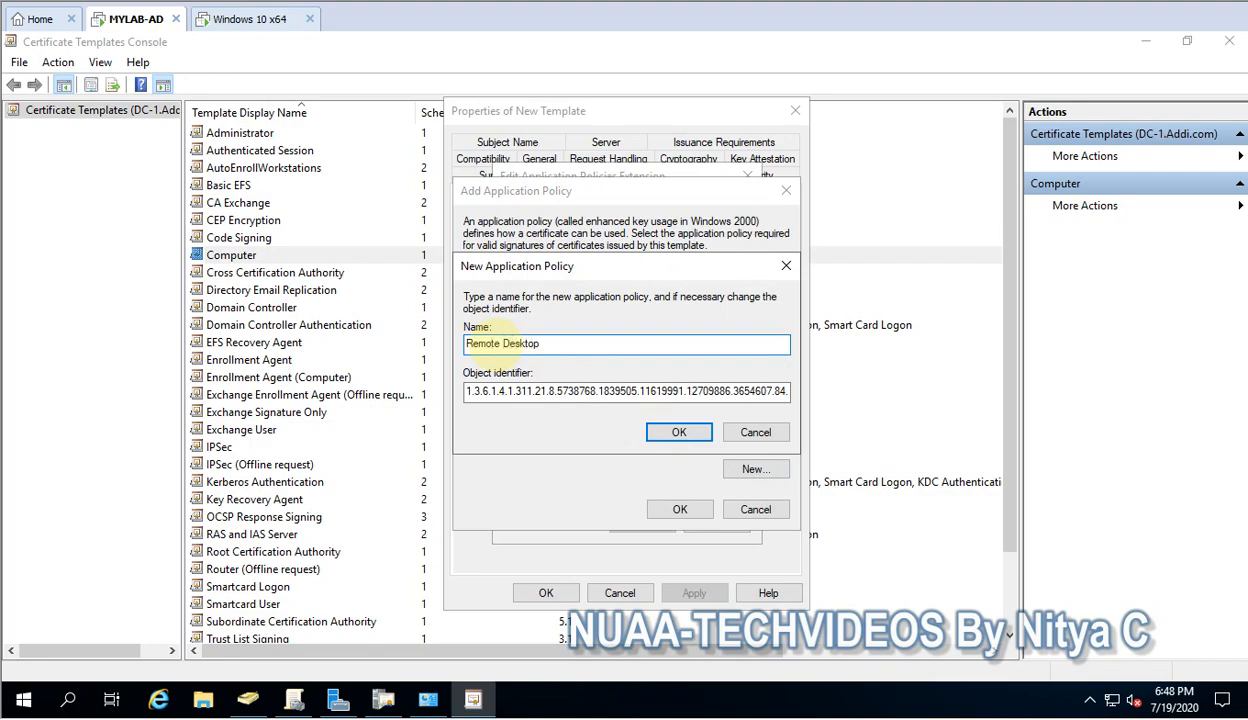
{"action": "type", "text": " Authentication"}
{"action": "key", "text": "Tab"}
{"action": "left_click", "coordinate": [487, 391]}
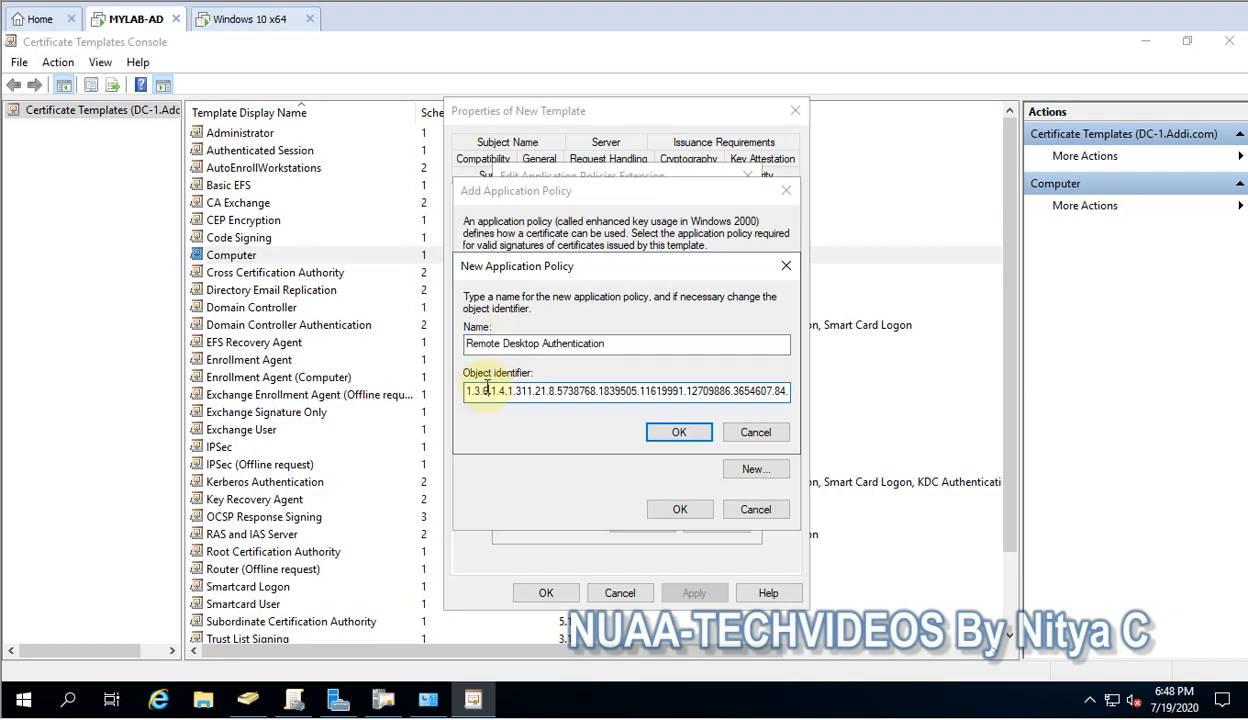
{"action": "double_click", "coordinate": [487, 391]}
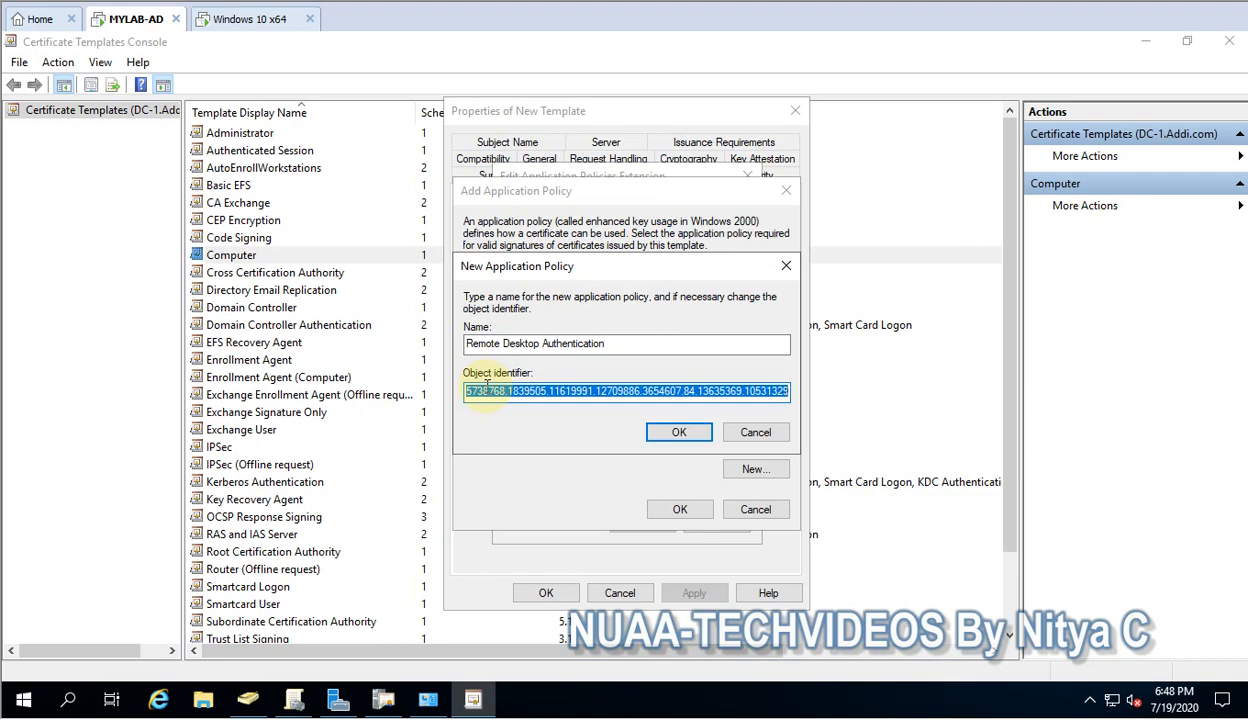
{"action": "key", "text": "Delete"}
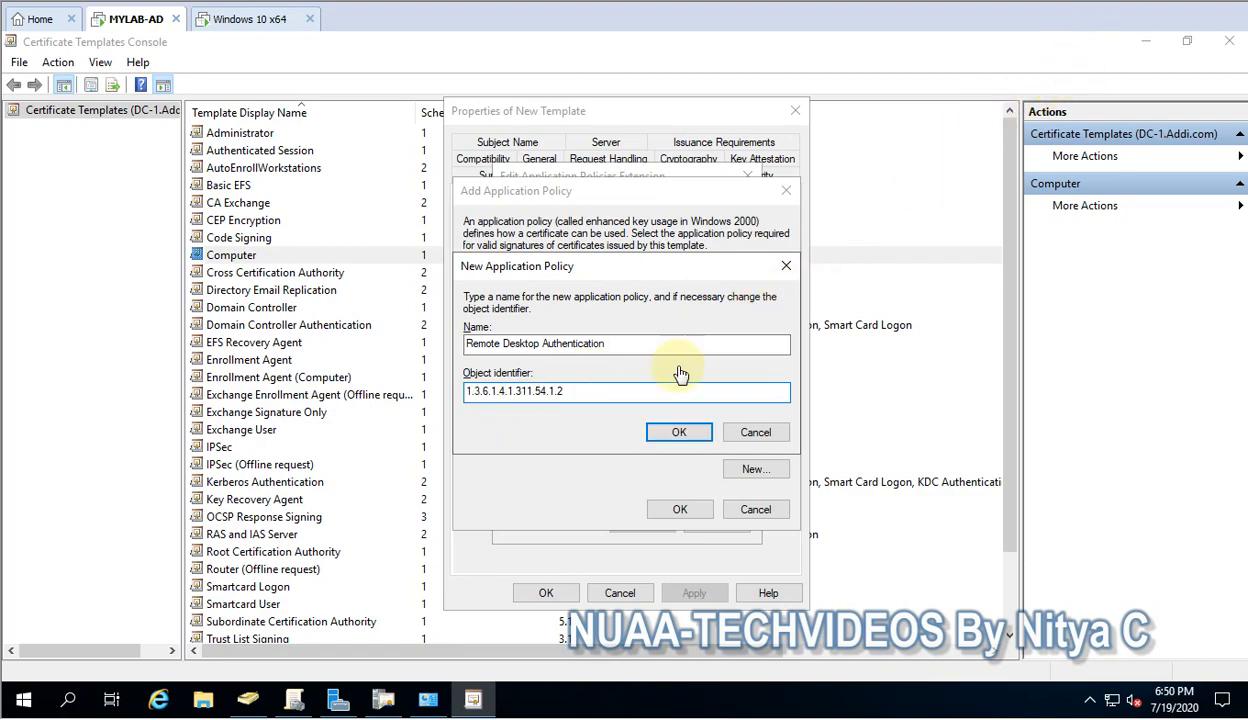
{"action": "left_click_drag", "start_coordinate": [592, 391], "coordinate": [353, 394]}
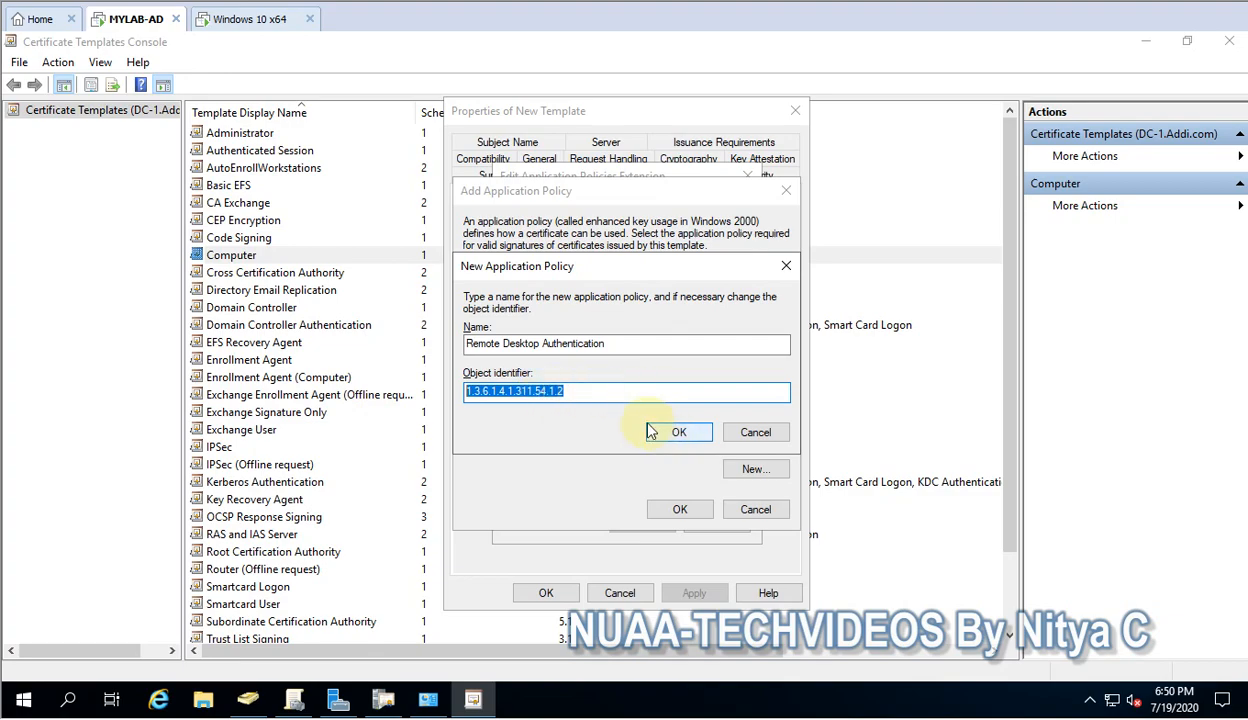
{"action": "key", "text": "Delete"}
{"action": "key", "text": "ctrl+z"}
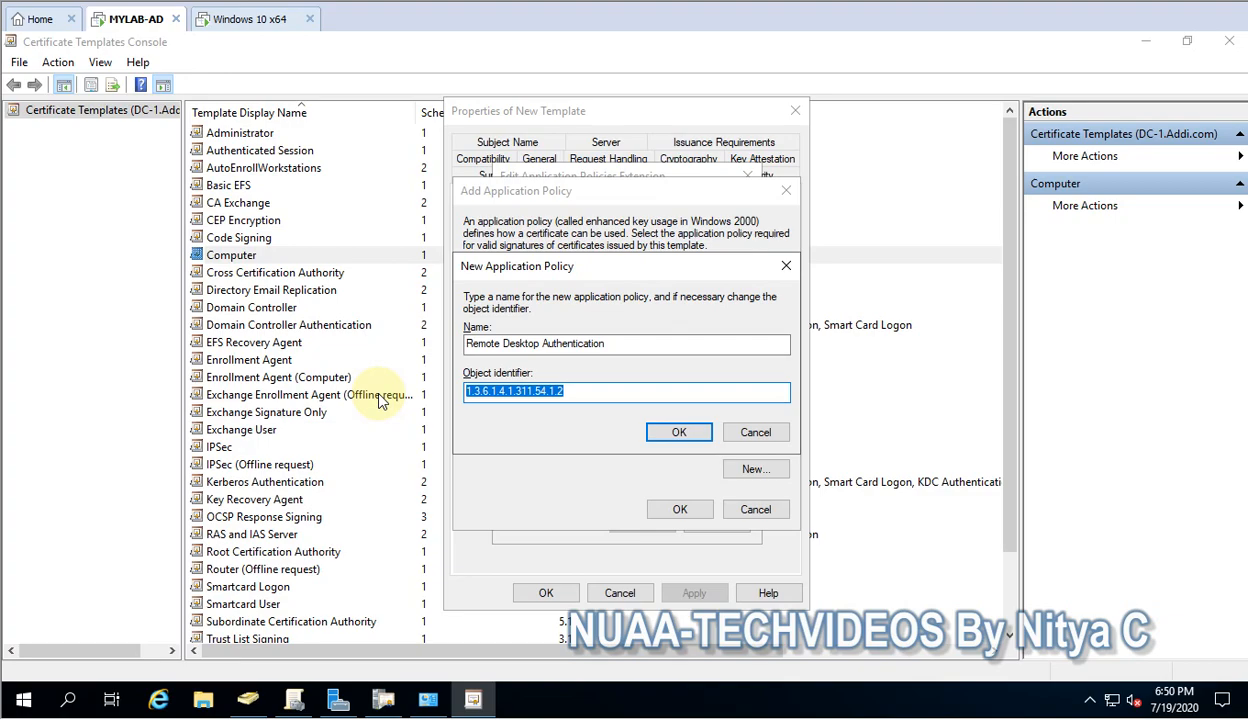
{"action": "left_click", "coordinate": [686, 437]}
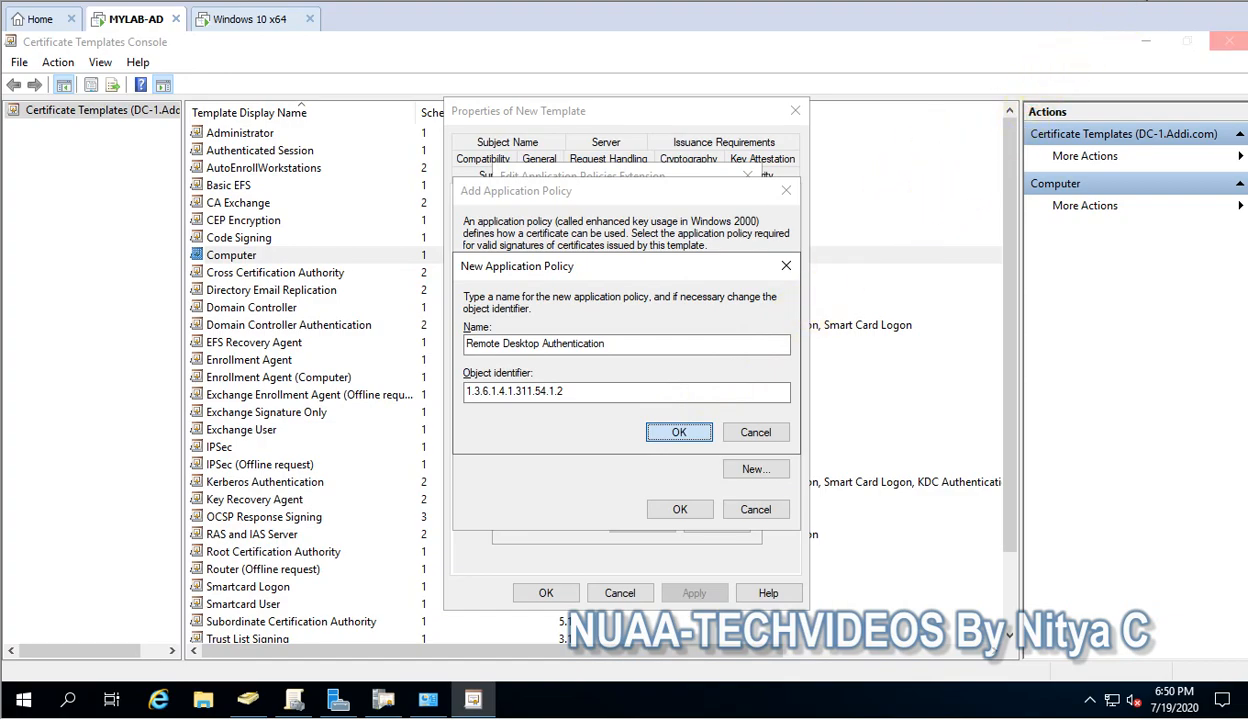
{"action": "key", "text": "Return"}
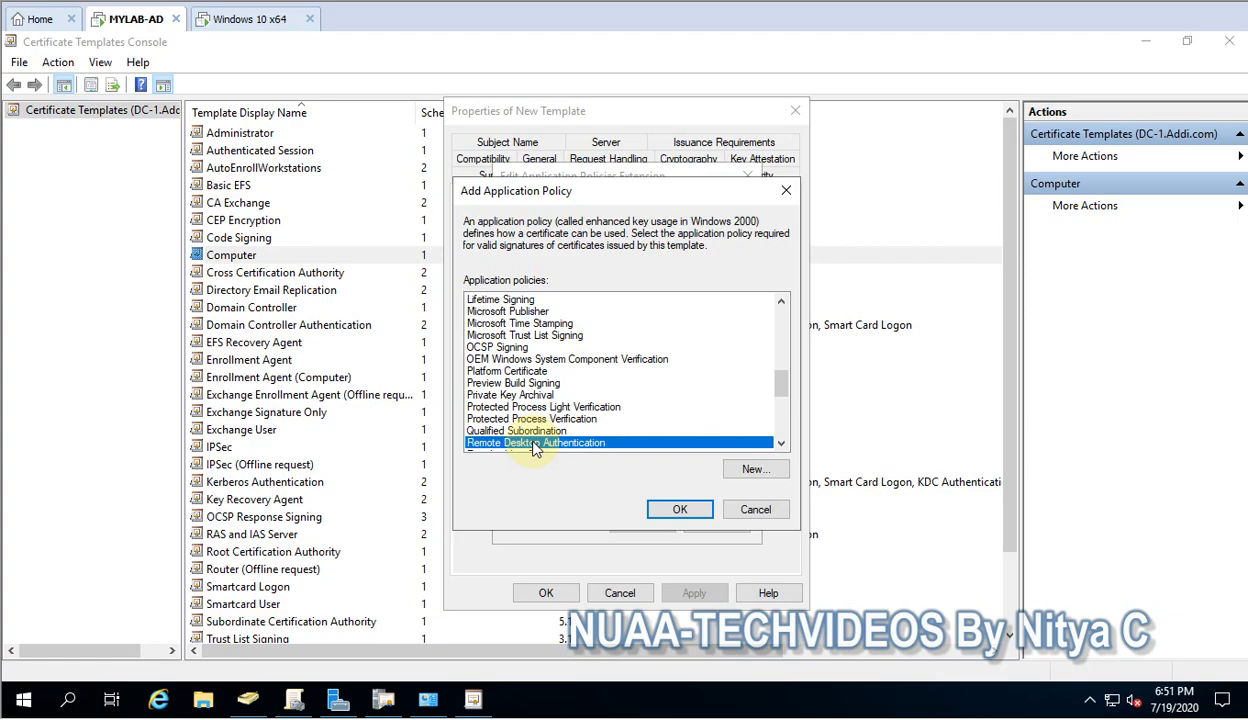
Add Remote Desktop Authentication to the template's application policies and apply
{"action": "scroll", "coordinate": [533, 449], "scroll_direction": "down", "scroll_amount": 1}
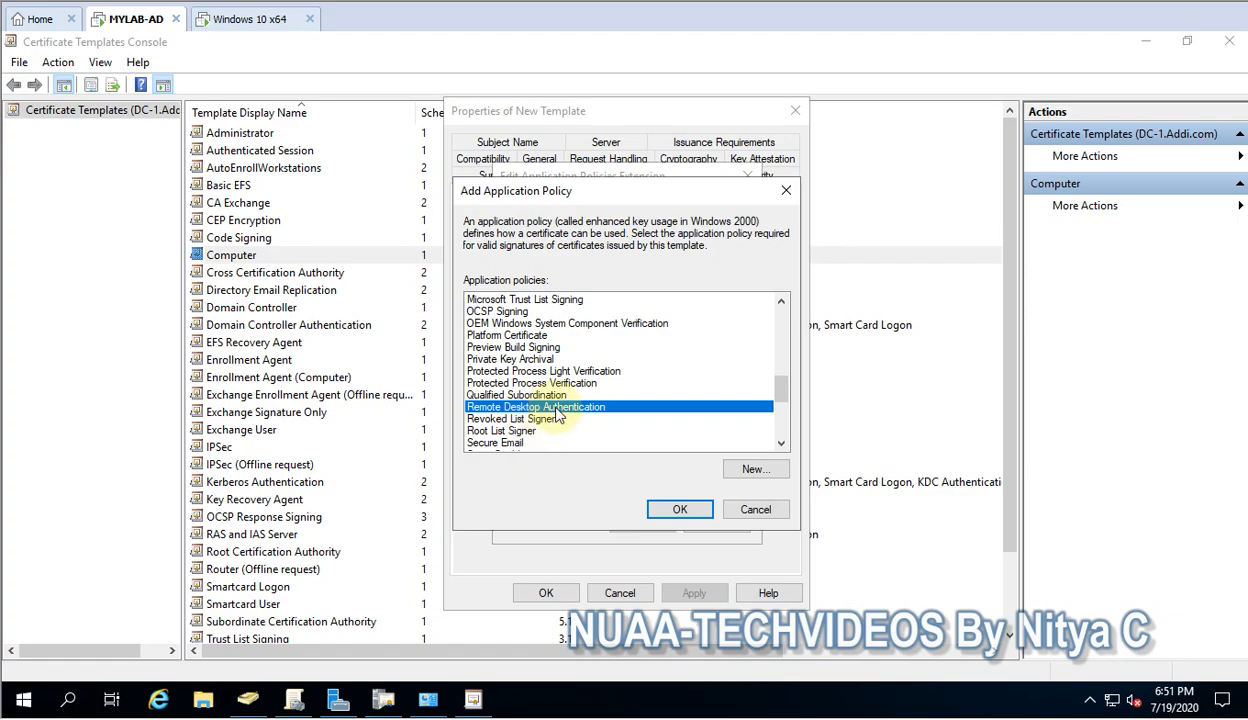
{"action": "left_click", "coordinate": [680, 510]}
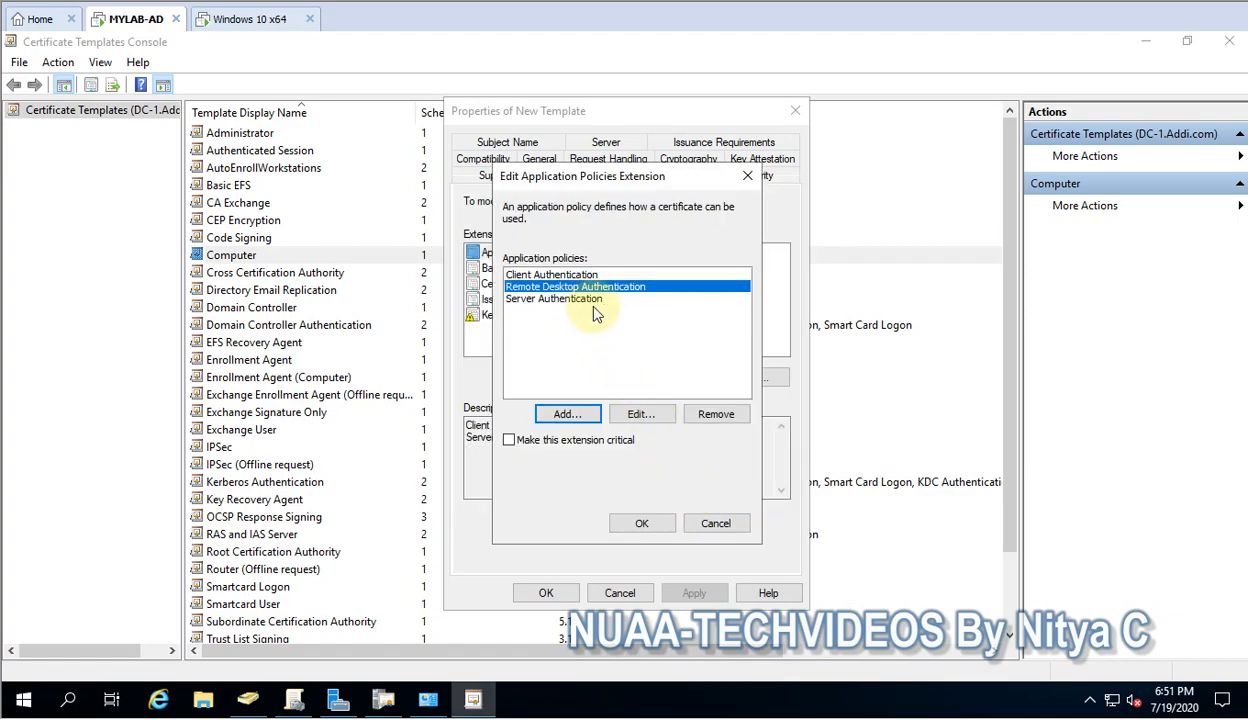
{"action": "left_click", "coordinate": [639, 522]}
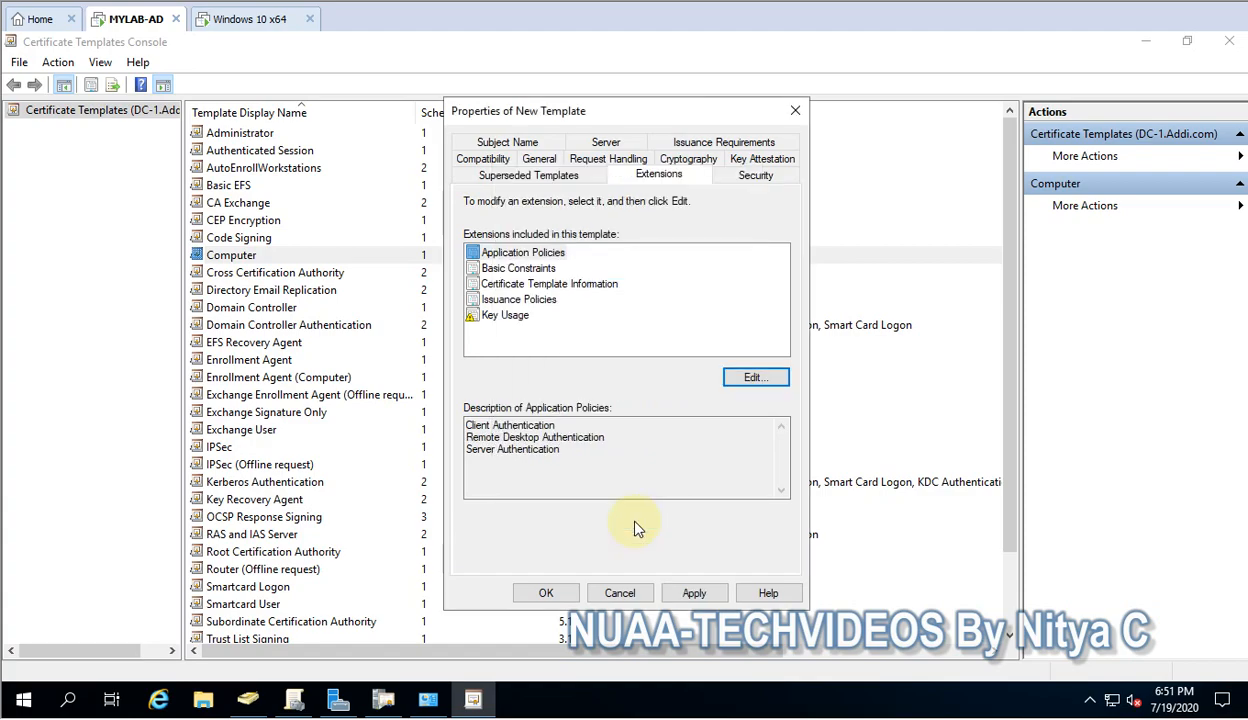
{"action": "left_click", "coordinate": [692, 594]}
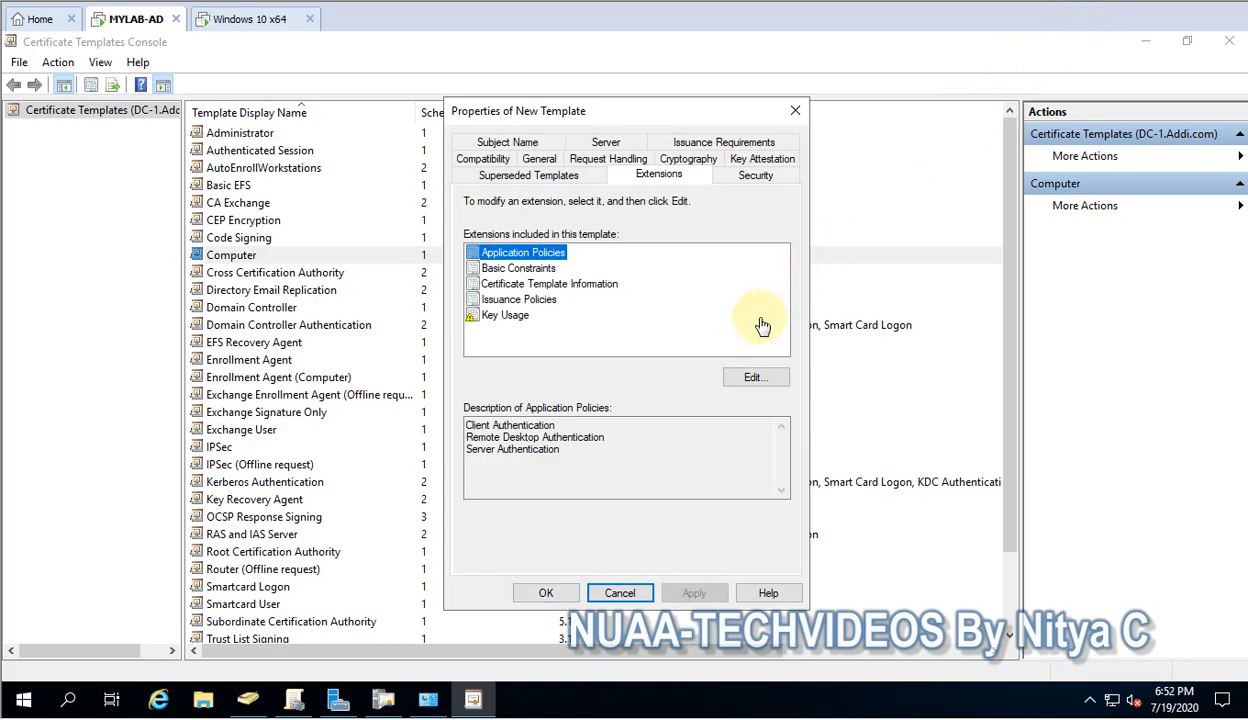
Add Domain Controllers to the template's Security permissions with Allow Enroll, then save with OK
{"action": "left_click", "coordinate": [755, 180]}
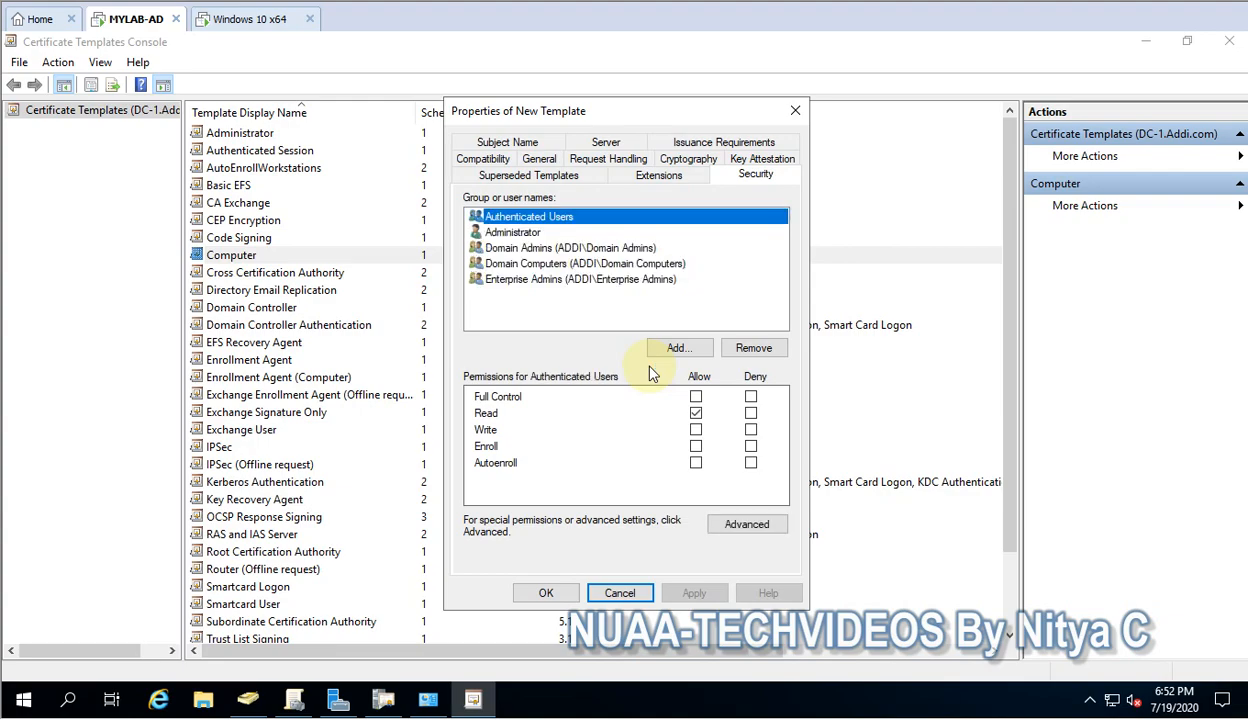
{"action": "left_click", "coordinate": [570, 264]}
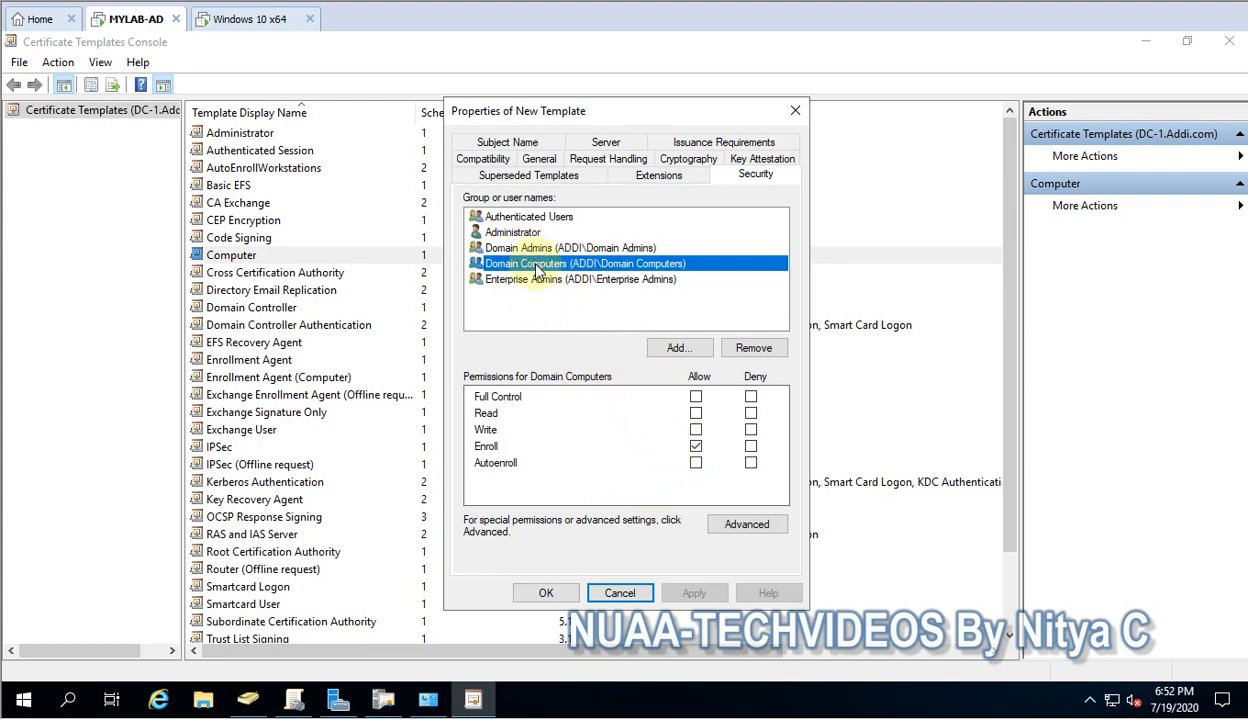
{"action": "left_click", "coordinate": [680, 348]}
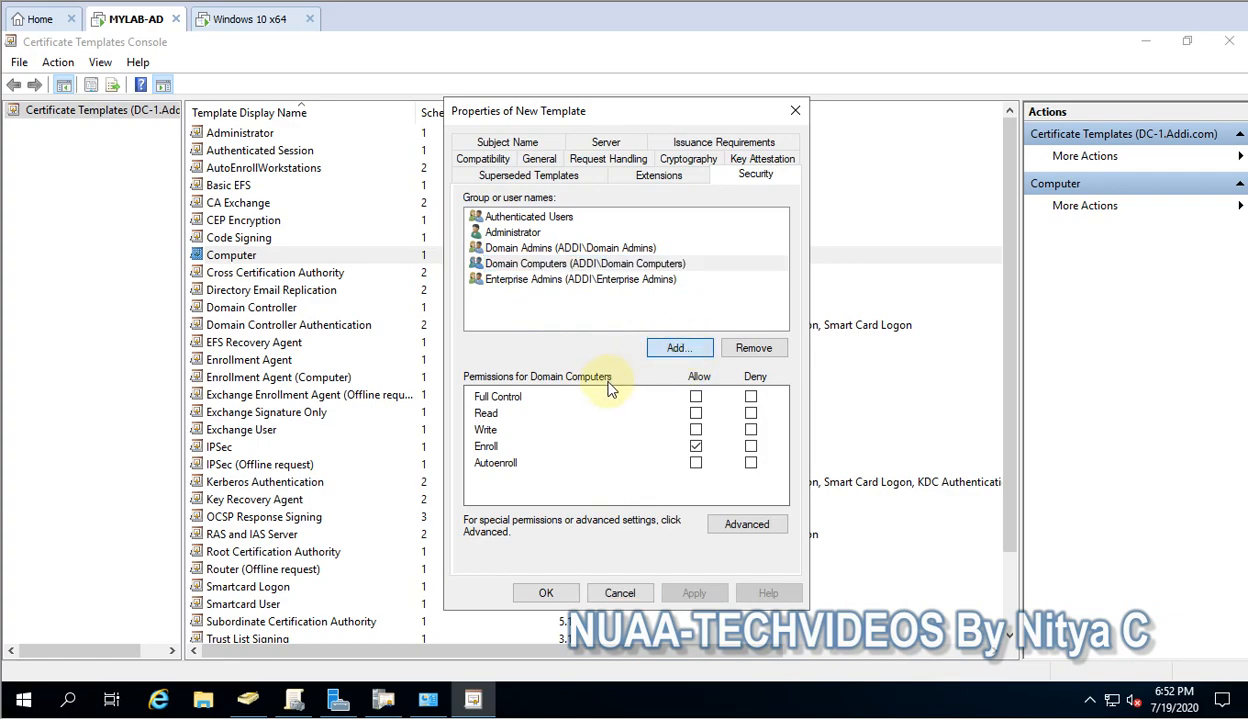
{"action": "left_click", "coordinate": [680, 348]}
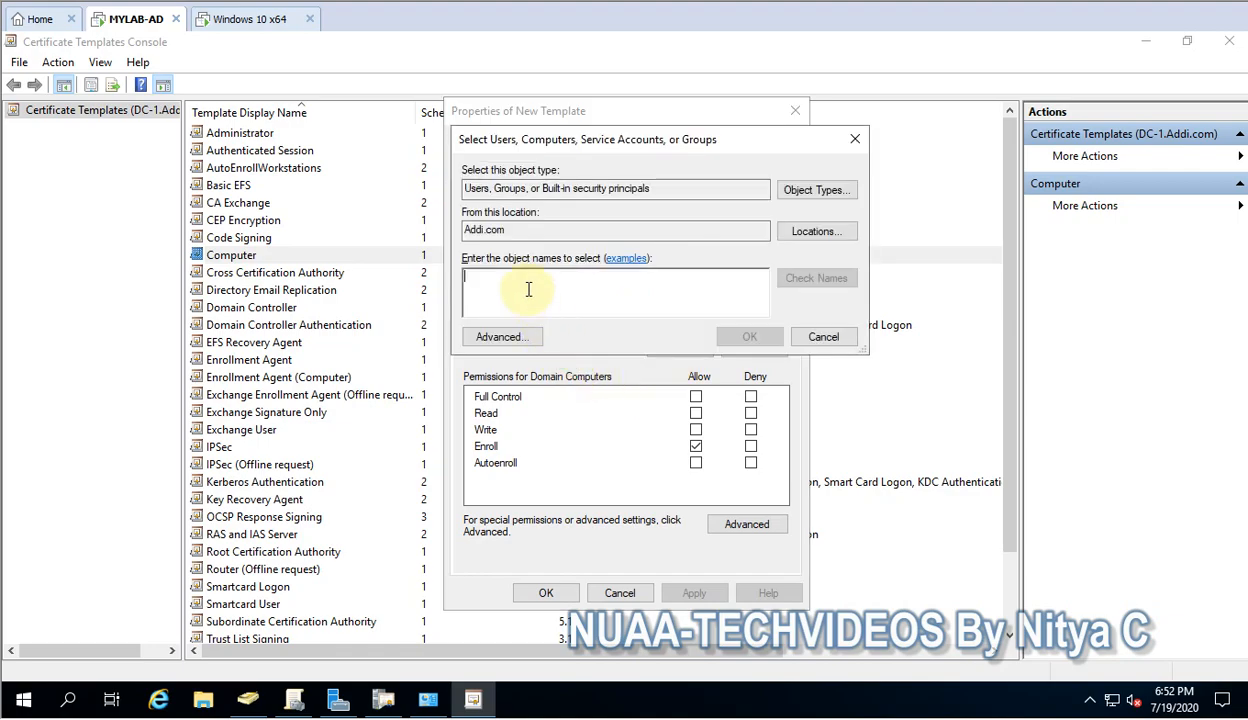
{"action": "type", "text": "domain "}
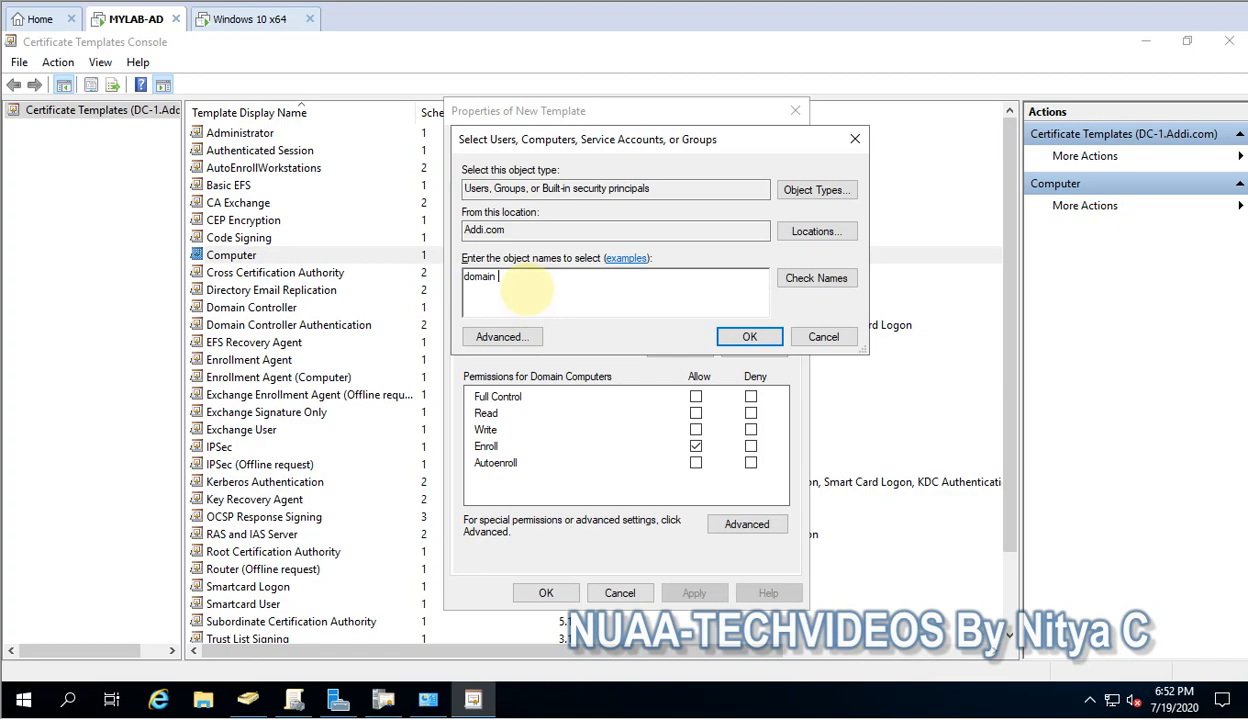
{"action": "type", "text": "cont"}
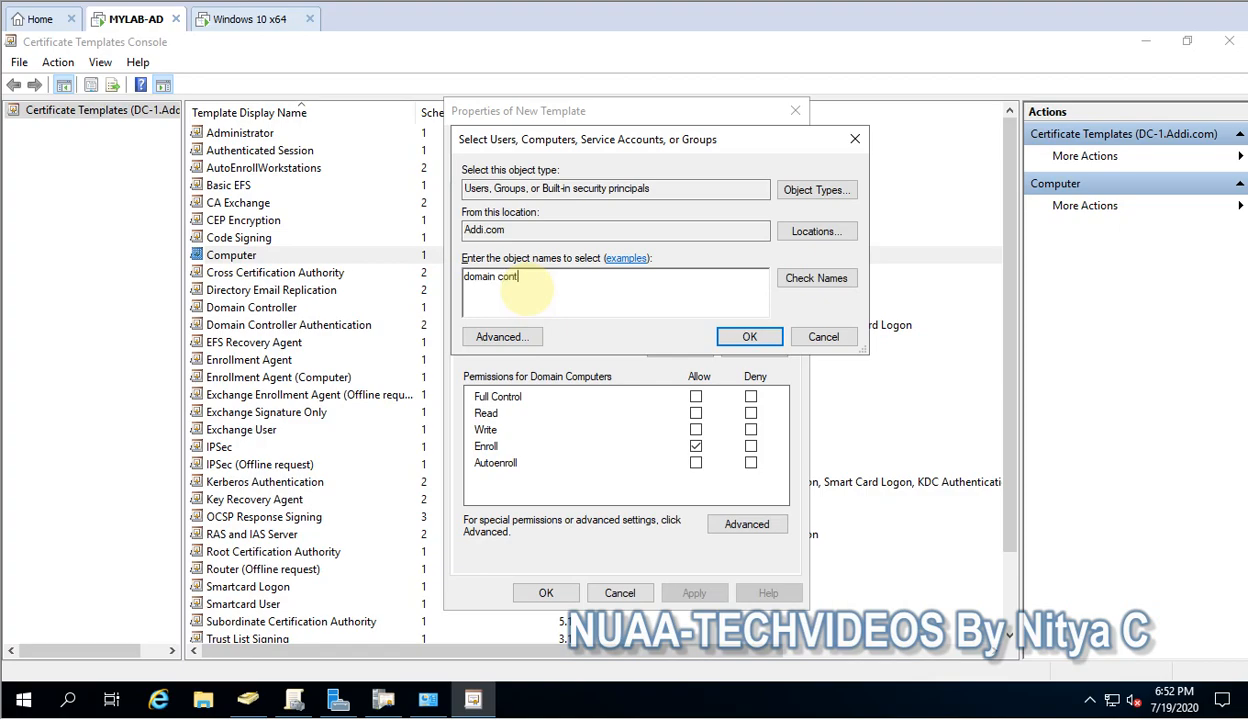
{"action": "left_click", "coordinate": [803, 279]}
{"action": "left_click", "coordinate": [749, 337]}
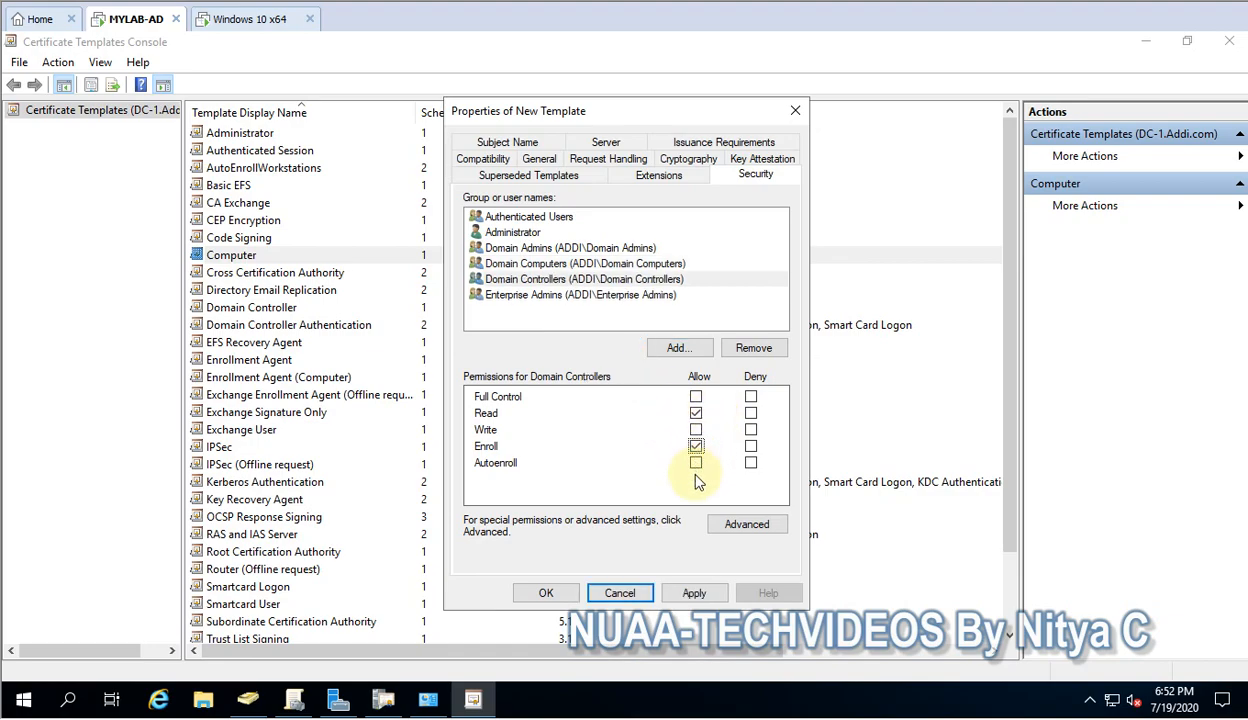
{"action": "left_click", "coordinate": [695, 446]}
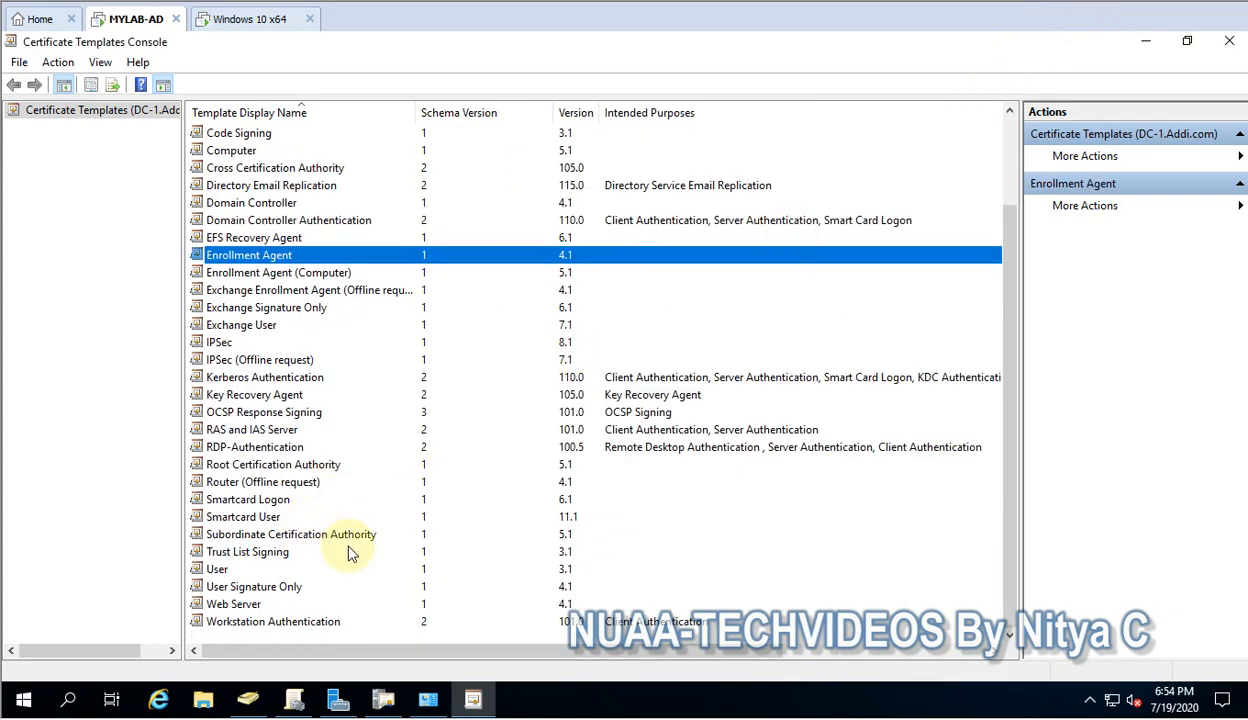
{"action": "left_click", "coordinate": [348, 551]}
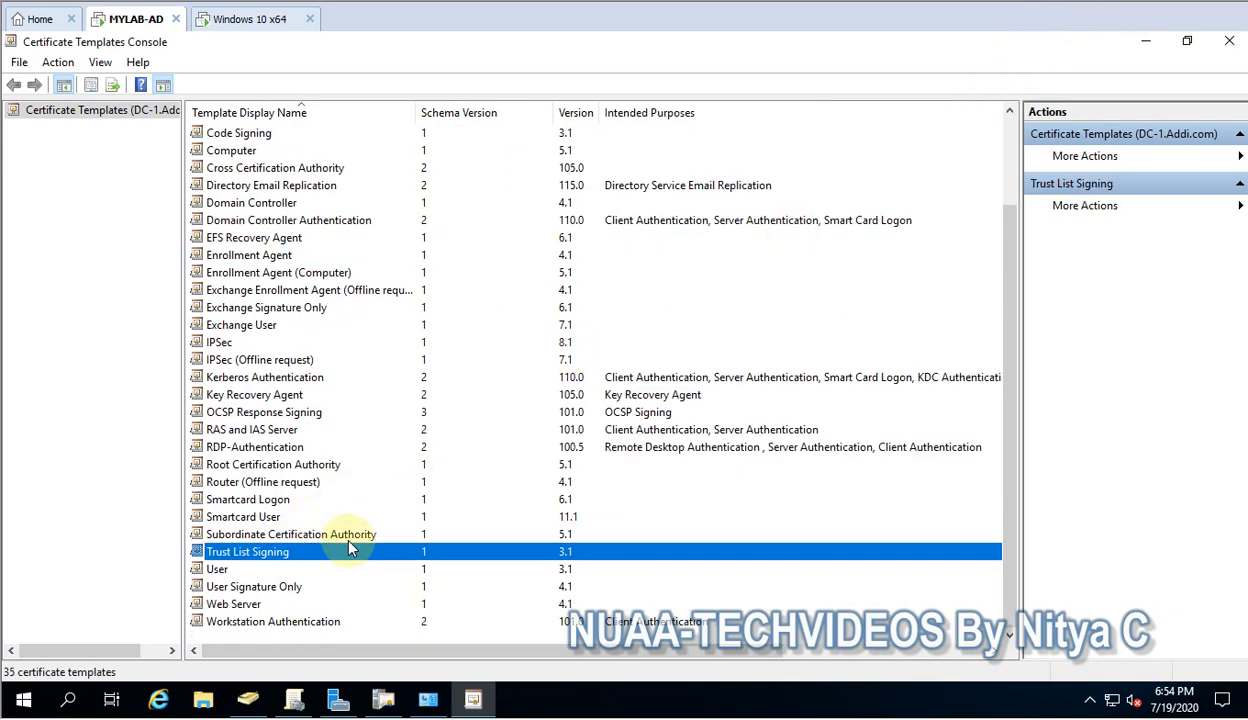
Select the RDP-Authentication template and close the Certificate Templates Console to return to certsrv
{"action": "scroll", "coordinate": [349, 541], "scroll_direction": "up", "scroll_amount": 2}
{"action": "scroll", "coordinate": [349, 541], "scroll_direction": "down", "scroll_amount": 2}
{"action": "key", "text": "r"}
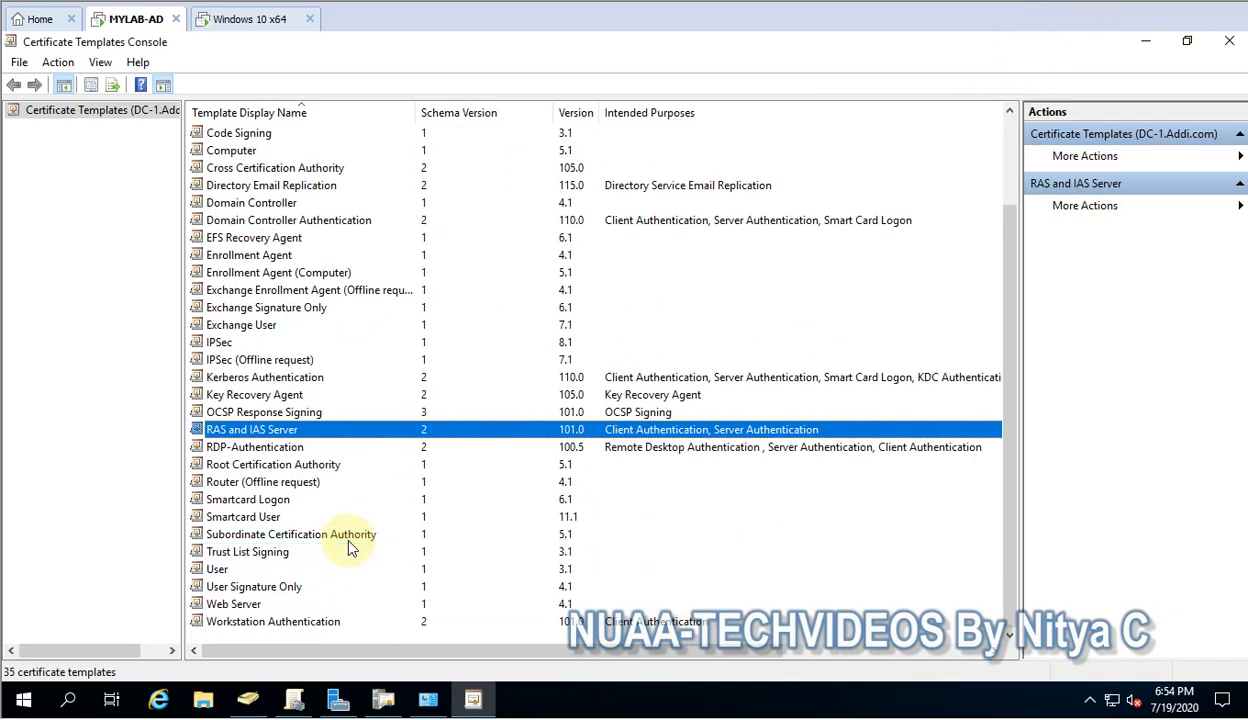
{"action": "key", "text": "r"}
{"action": "key", "text": "r"}
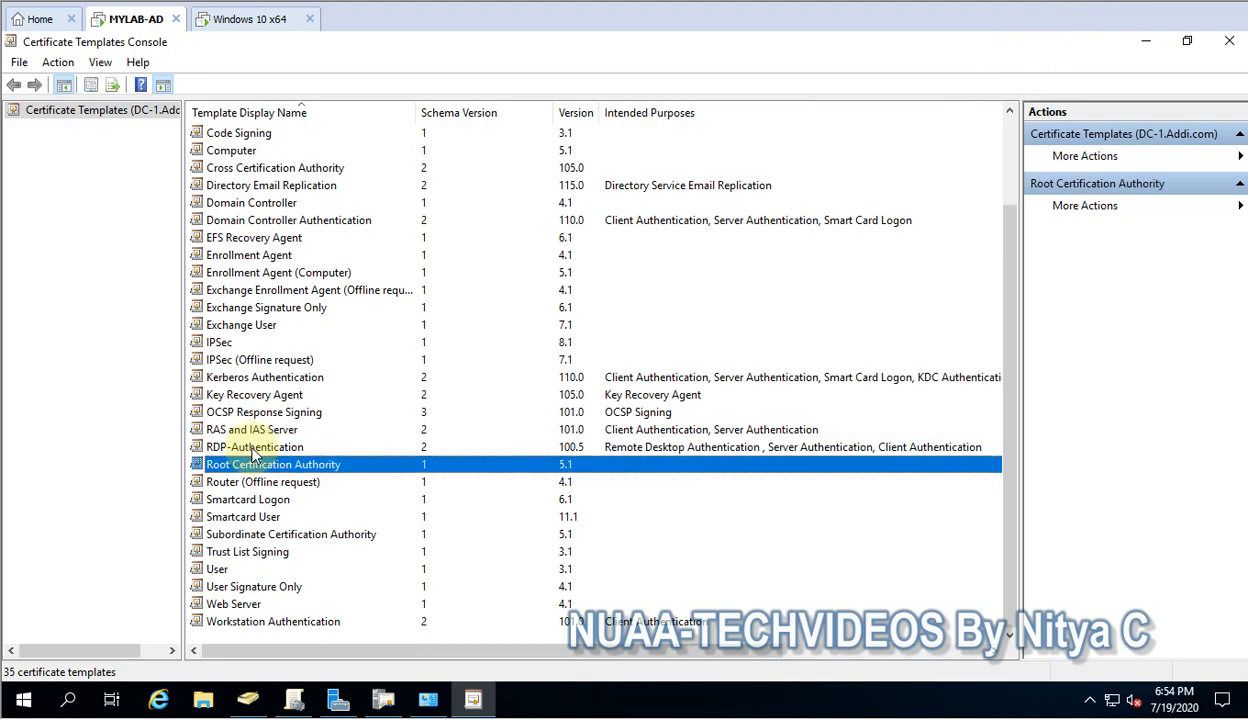
{"action": "left_click", "coordinate": [252, 450]}
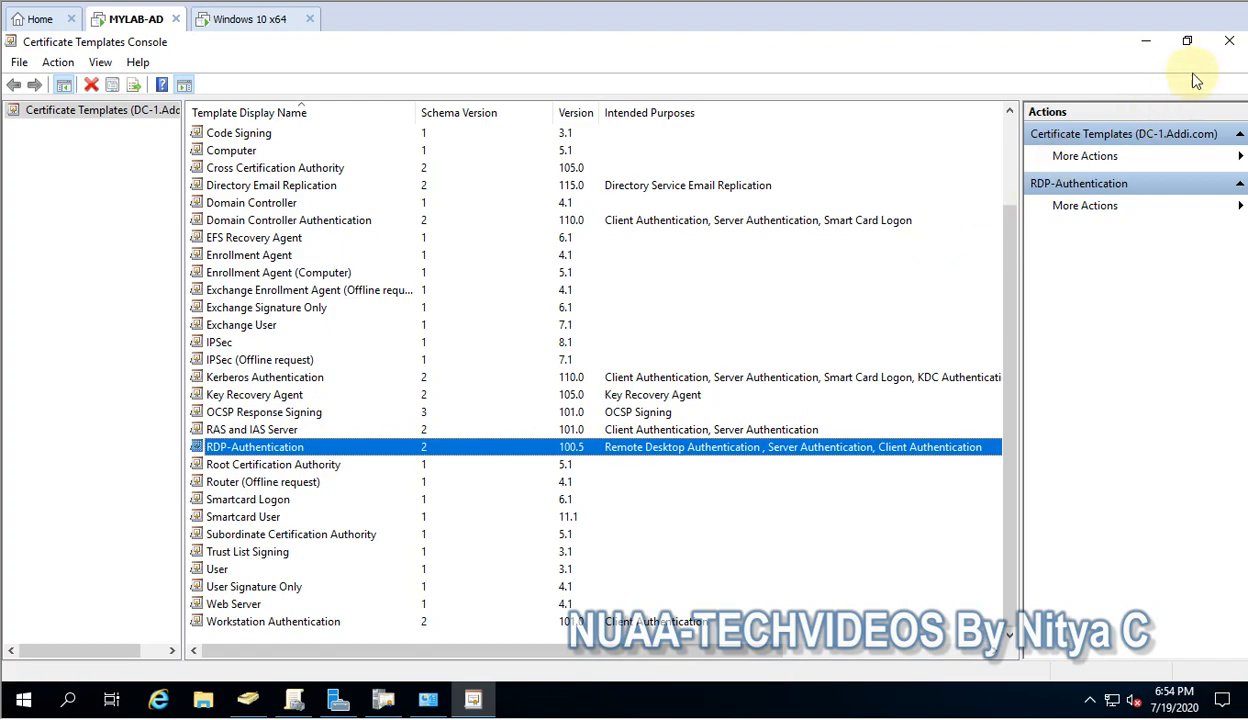
{"action": "left_click", "coordinate": [1230, 45]}
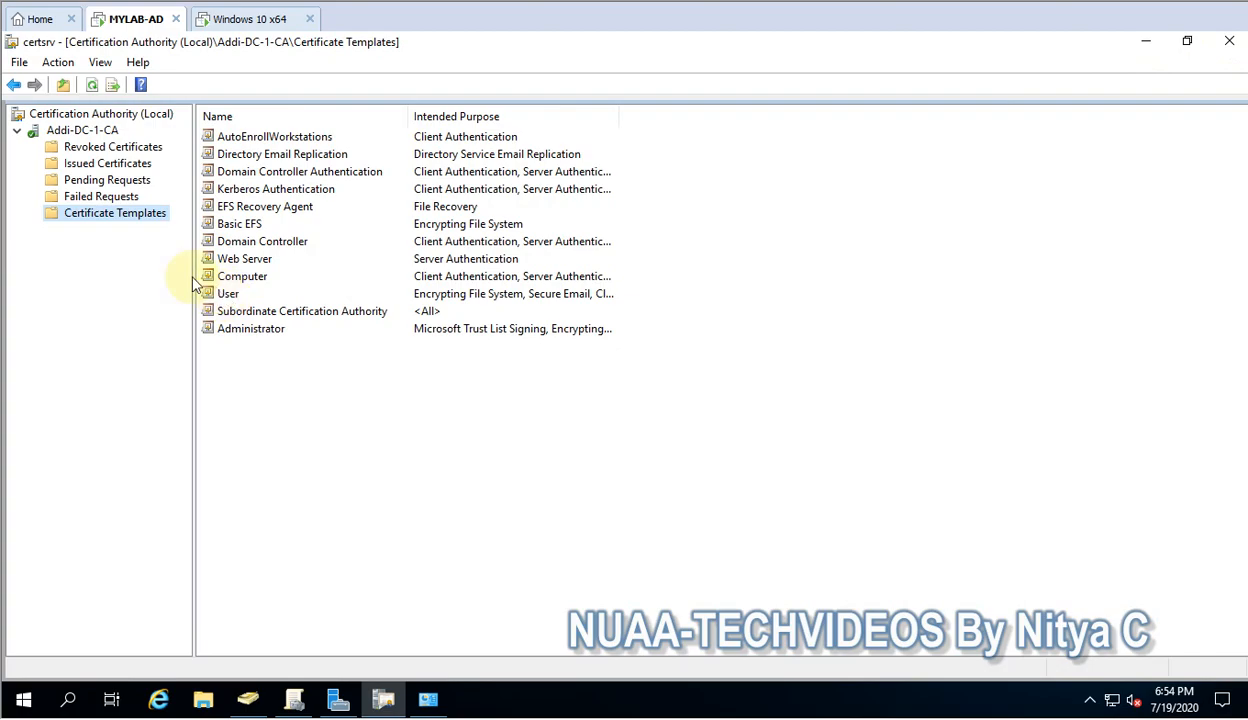
{"action": "right_click", "coordinate": [131, 214]}
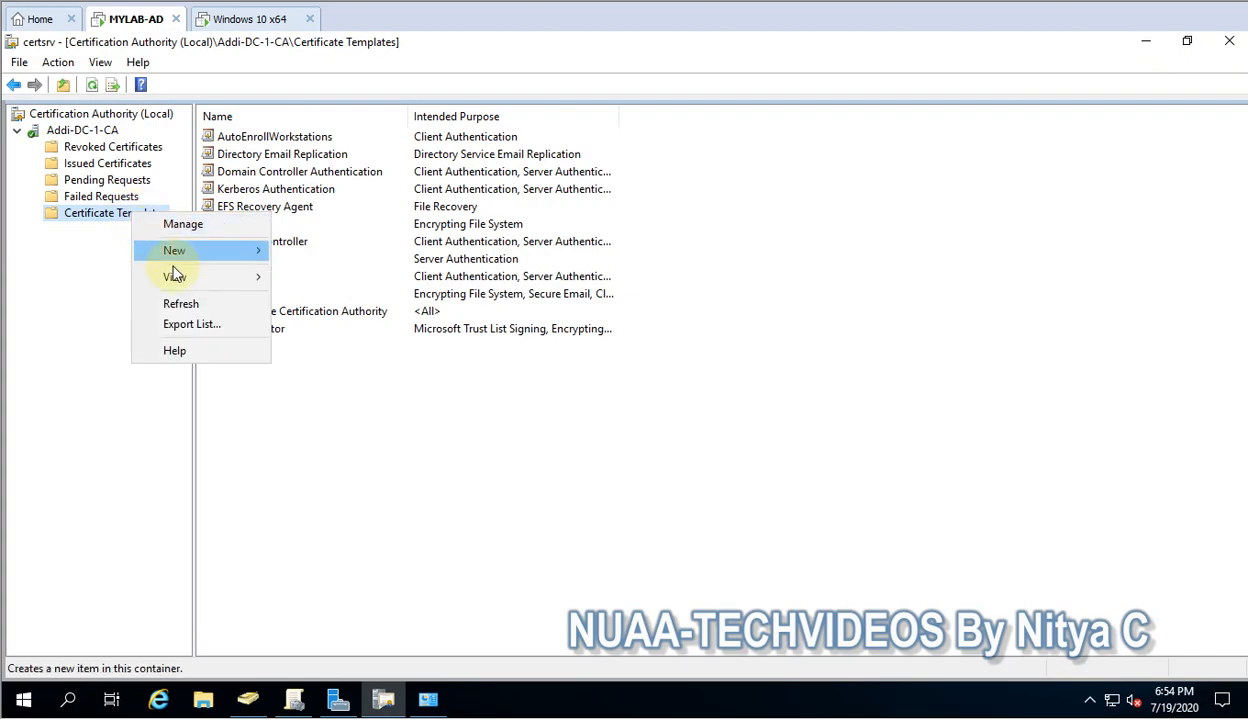
Add RDP-Authentication as a new certificate template to issue on Addi-DC-1-CA
{"action": "mouse_move", "coordinate": [176, 250]}
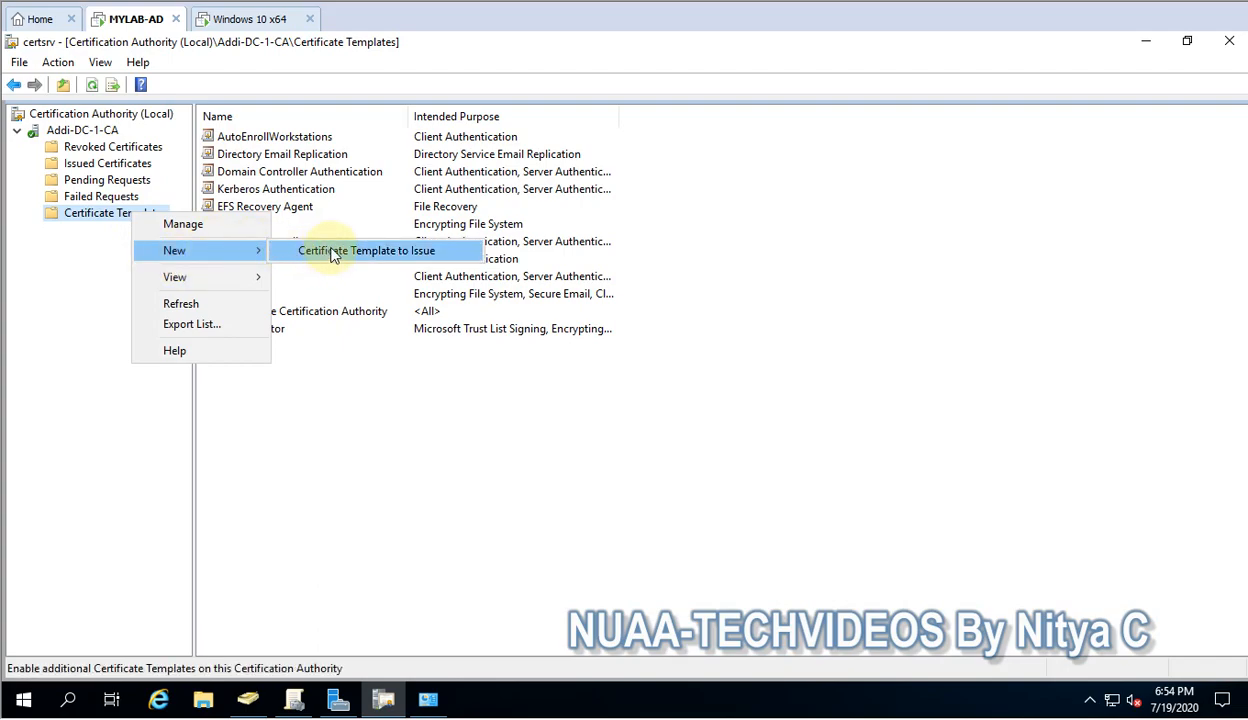
{"action": "left_click", "coordinate": [330, 250]}
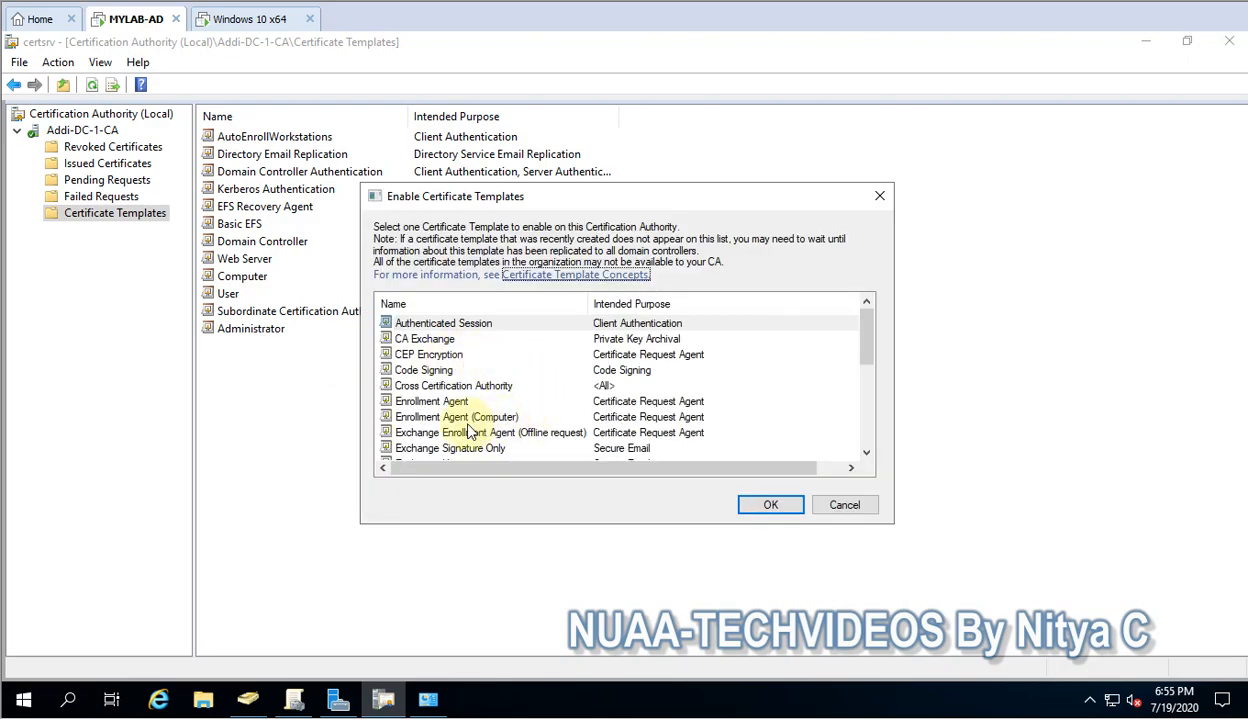
{"action": "scroll", "coordinate": [453, 426], "scroll_direction": "down", "scroll_amount": 5}
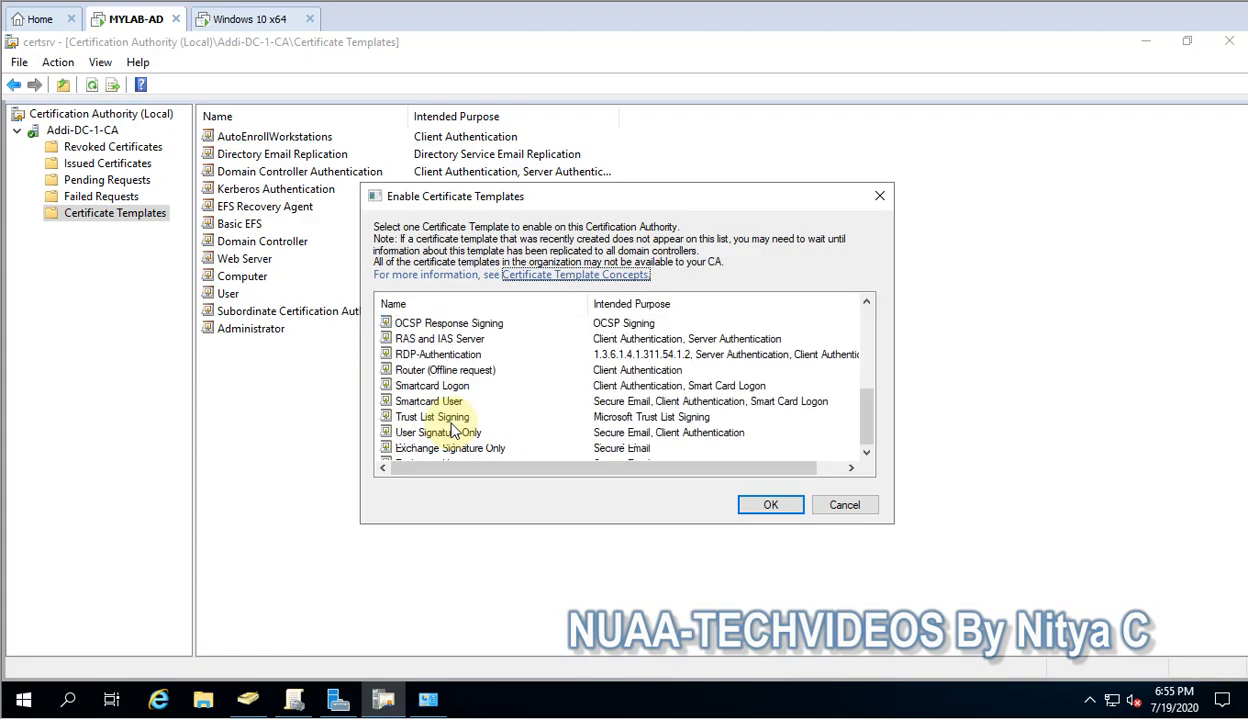
{"action": "scroll", "coordinate": [453, 426], "scroll_direction": "up", "scroll_amount": 3}
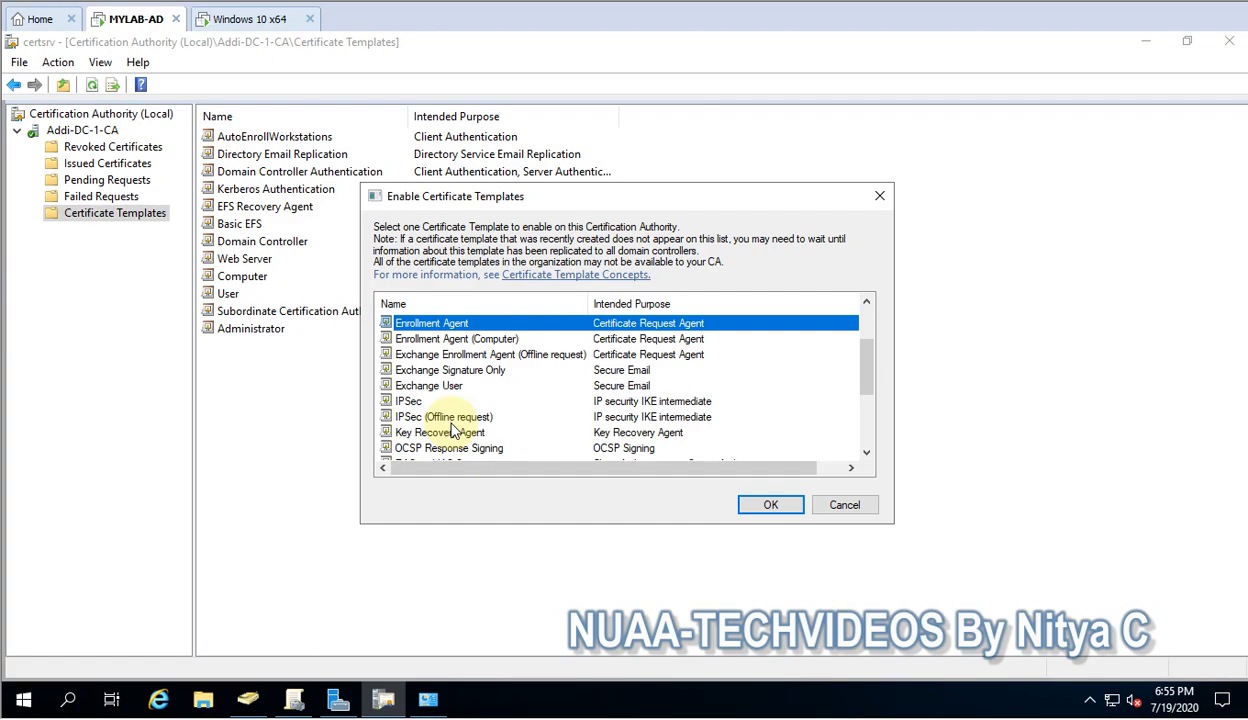
{"action": "scroll", "coordinate": [453, 428], "scroll_direction": "down", "scroll_amount": 3}
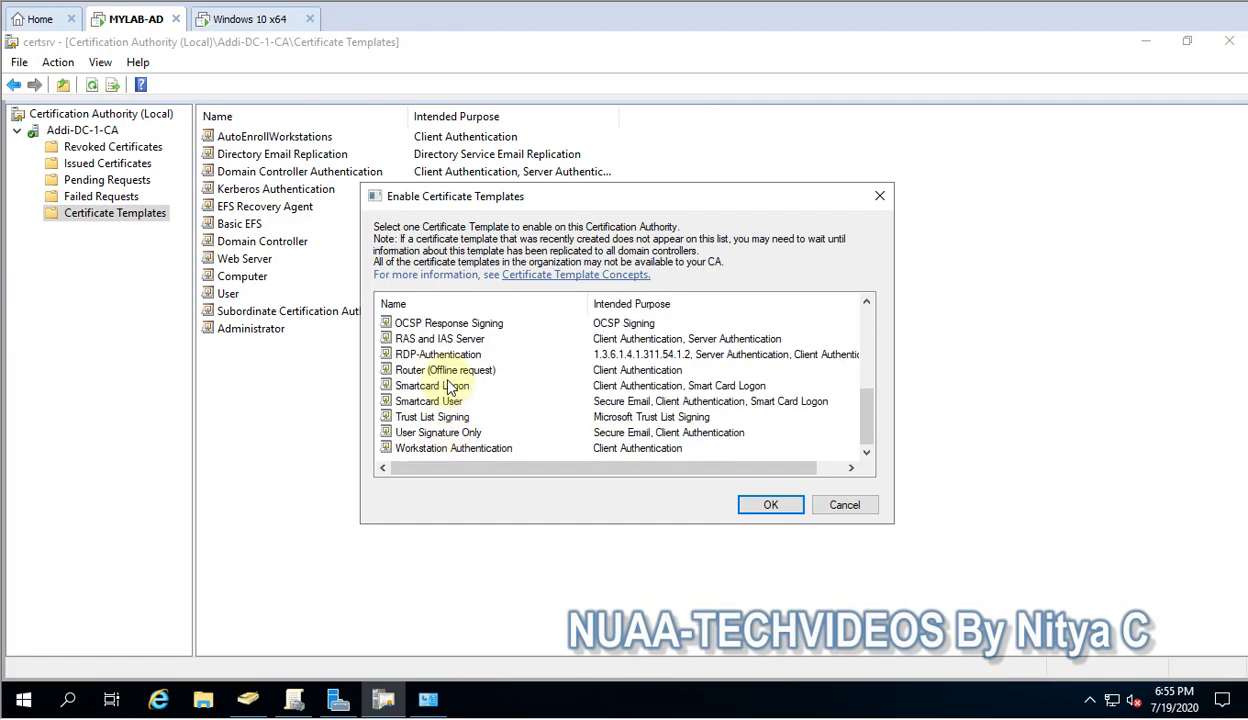
{"action": "key", "text": "t"}
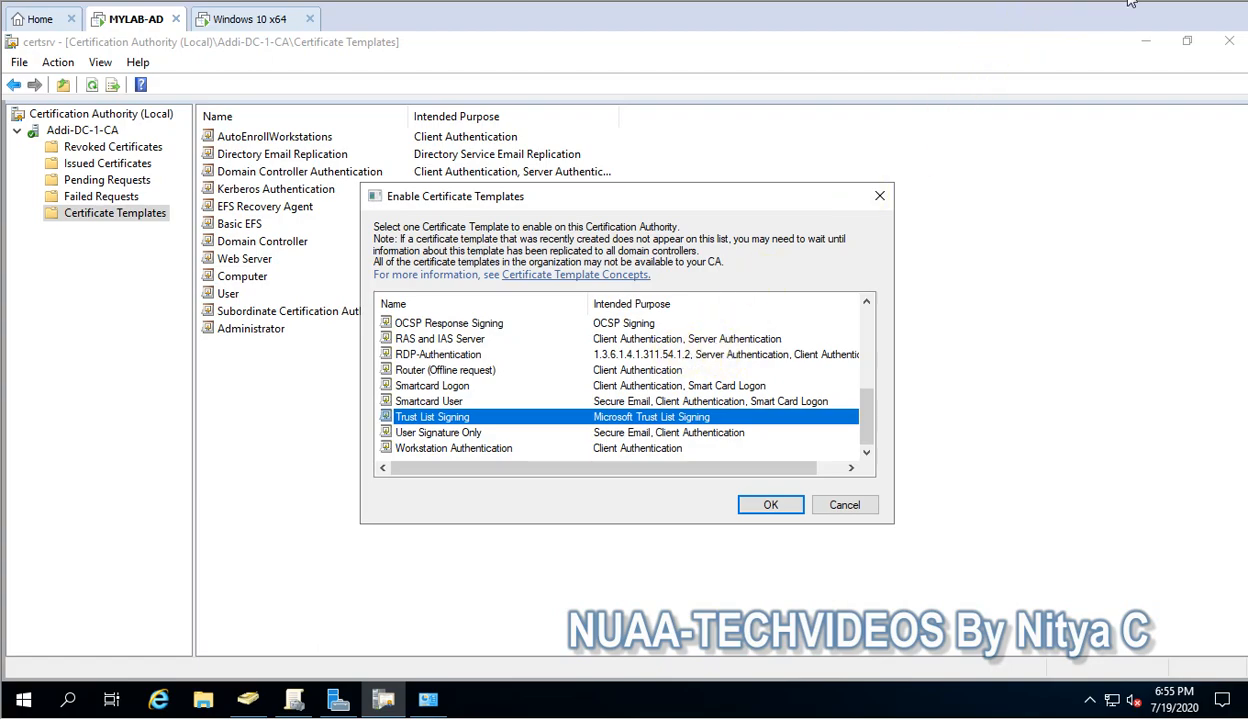
{"action": "left_click", "coordinate": [541, 356]}
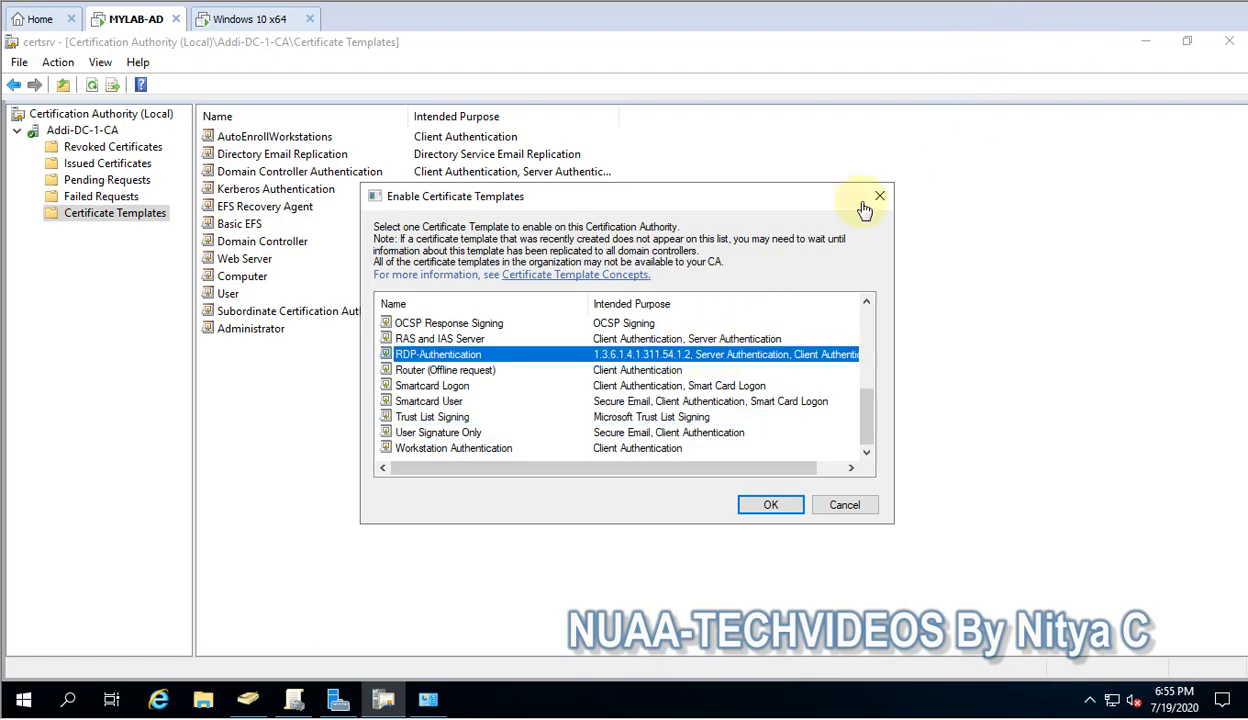
{"action": "left_click", "coordinate": [760, 515]}
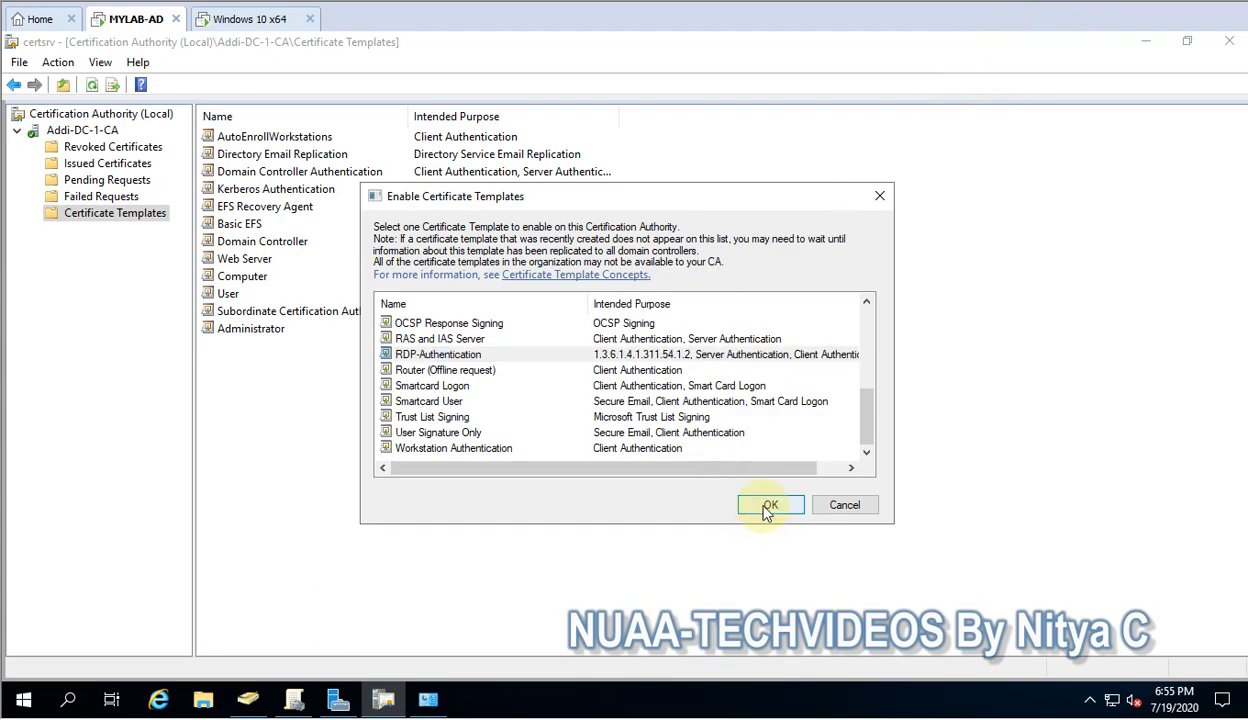
{"action": "left_click", "coordinate": [768, 508]}
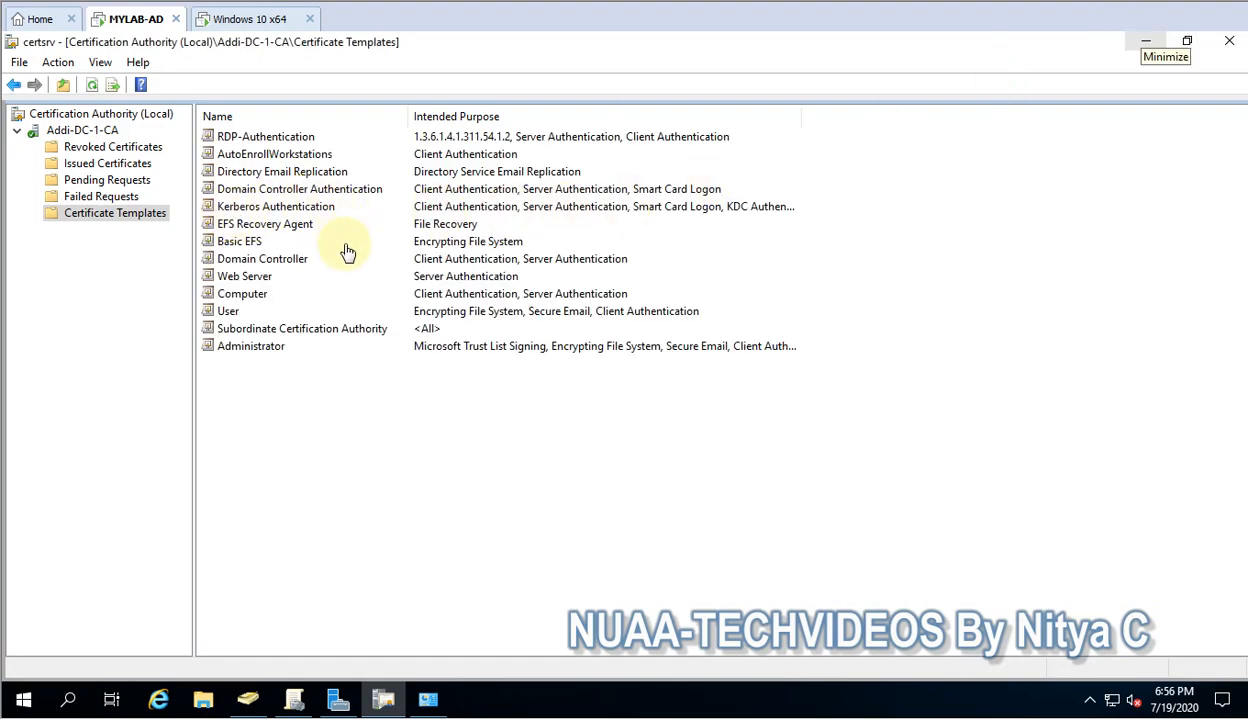
Switch to Group Policy Management and expand the Addi.com domain and its Domain Controllers container
{"action": "left_click", "coordinate": [1140, 43]}
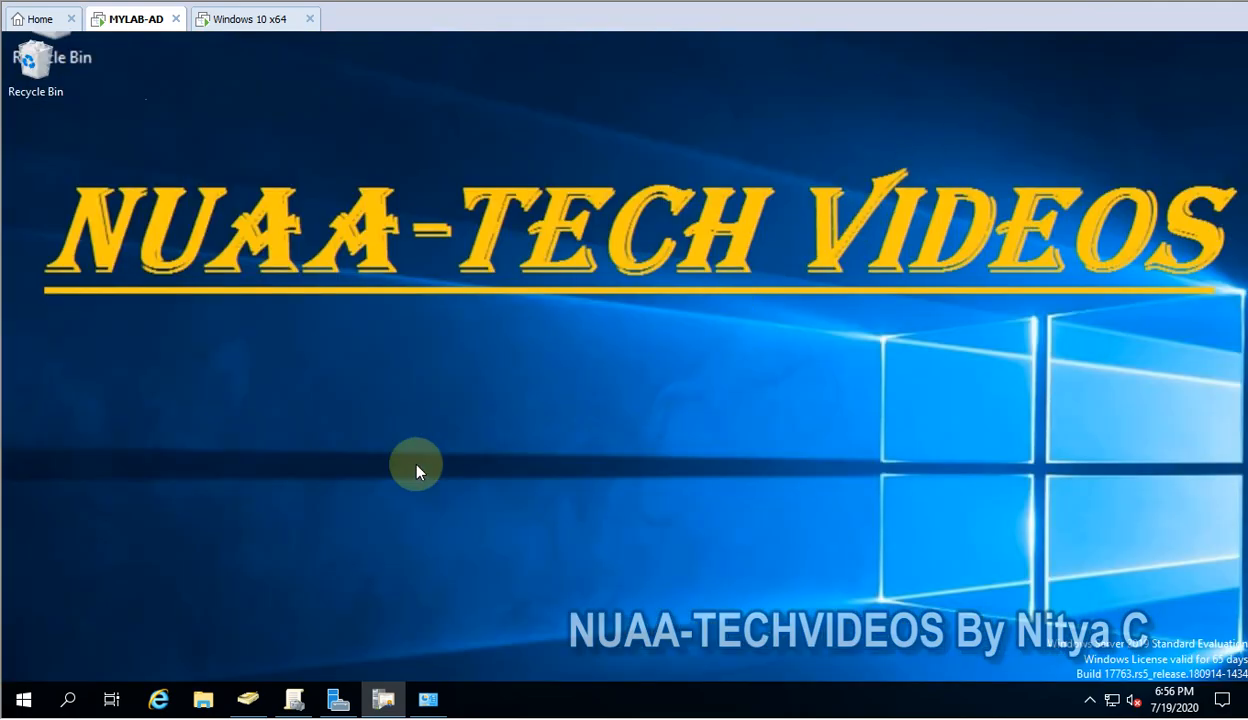
{"action": "left_click", "coordinate": [297, 706]}
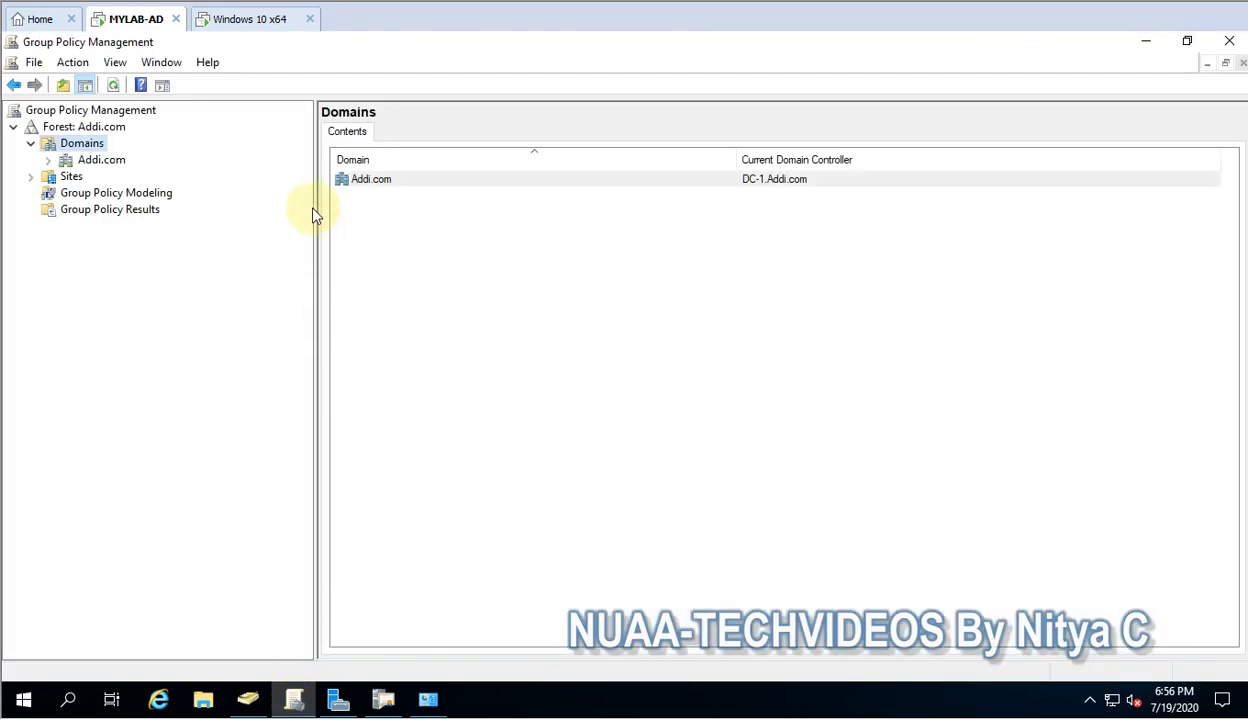
{"action": "left_click_drag", "start_coordinate": [314, 208], "coordinate": [342, 205]}
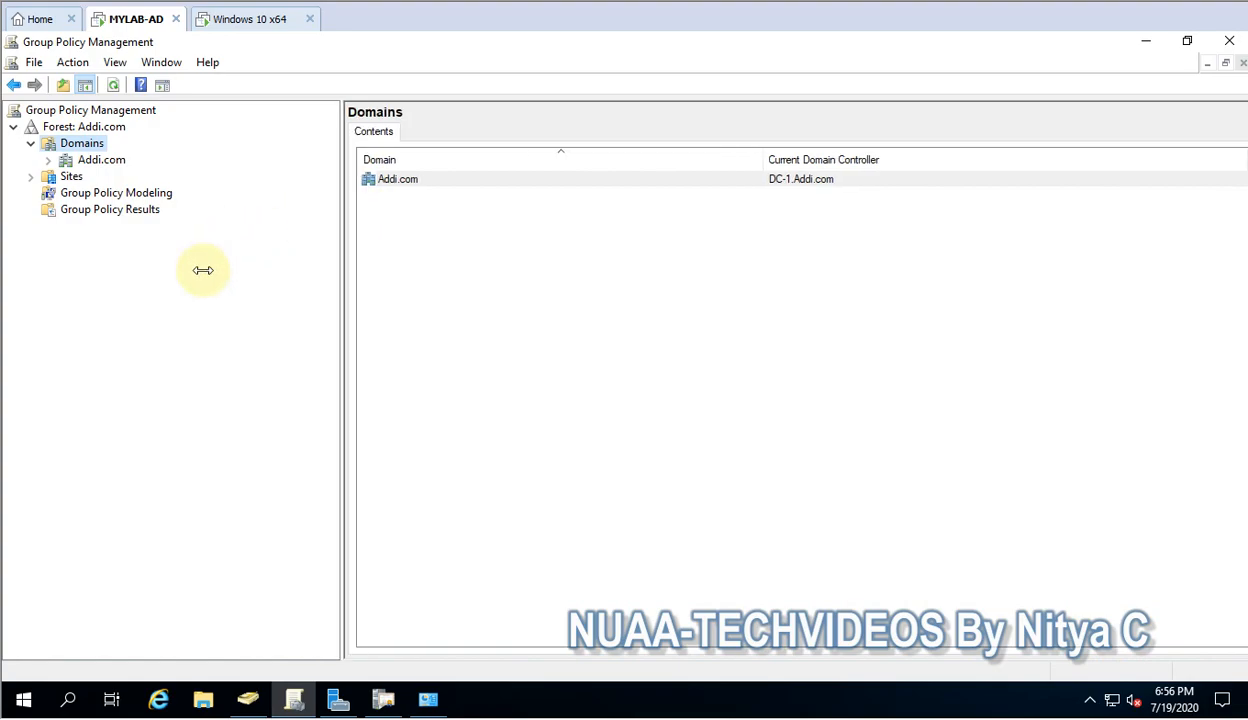
{"action": "left_click", "coordinate": [48, 160]}
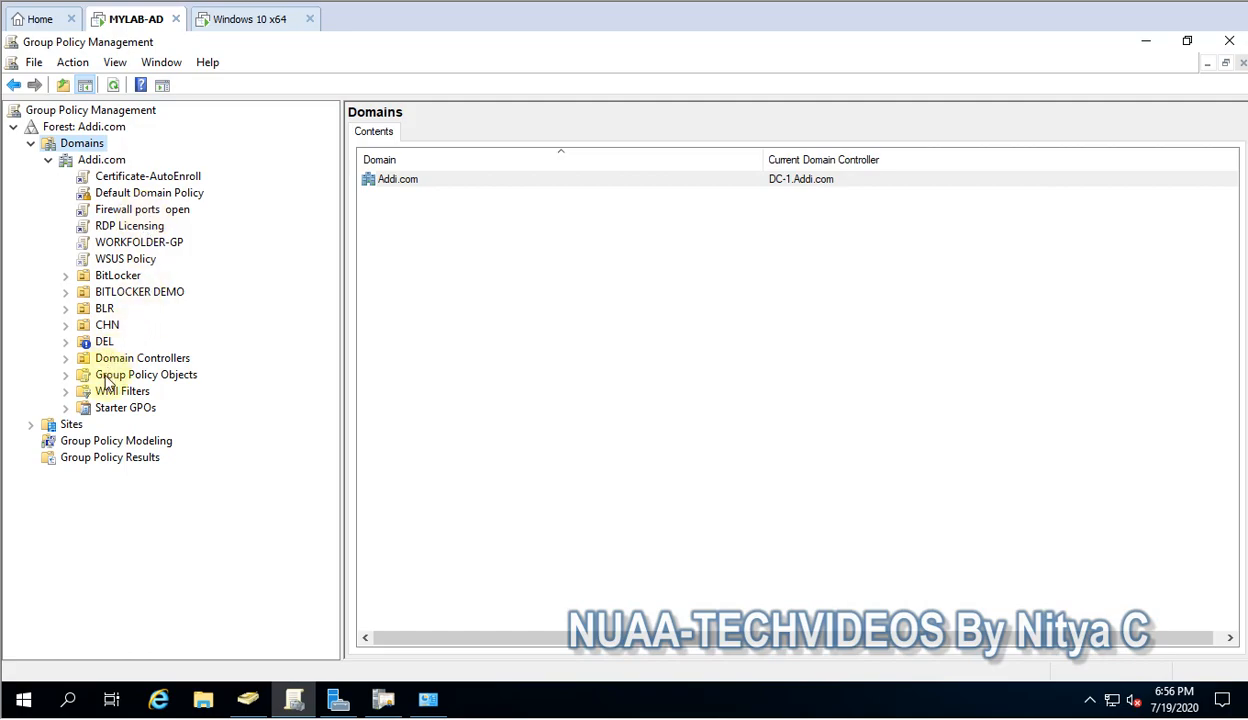
{"action": "left_click", "coordinate": [66, 359]}
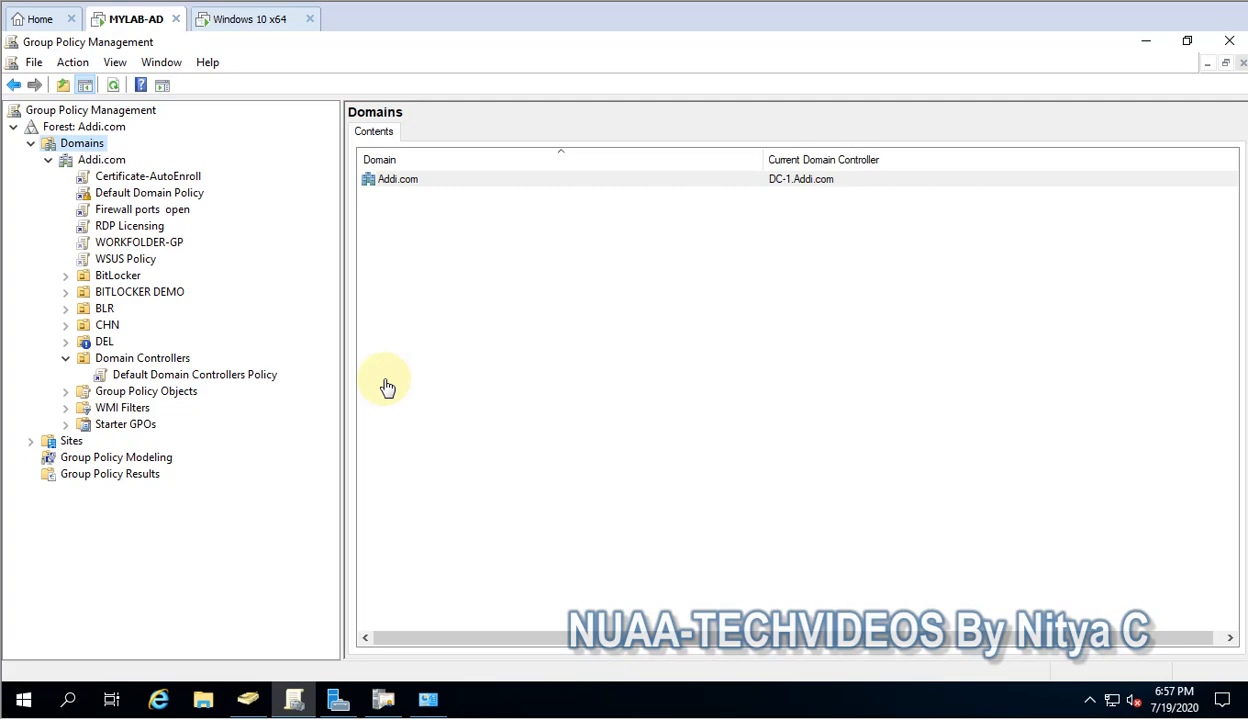
{"action": "left_click", "coordinate": [103, 161]}
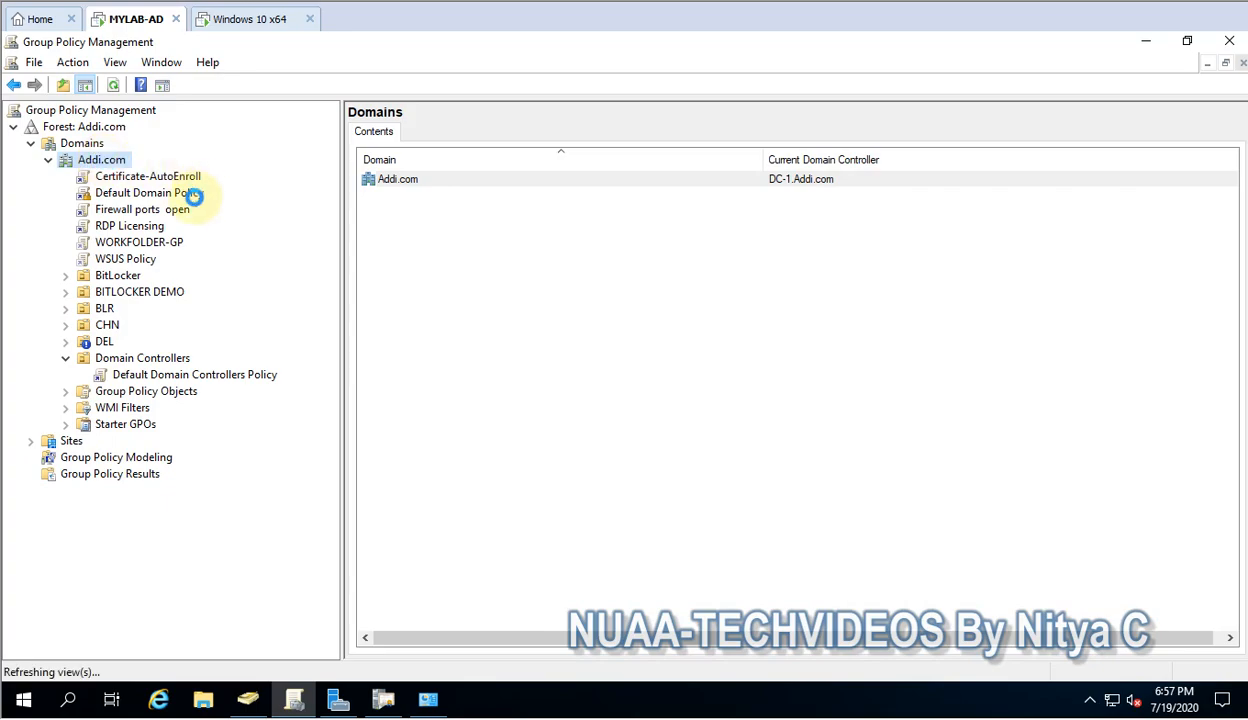
{"action": "right_click", "coordinate": [104, 162]}
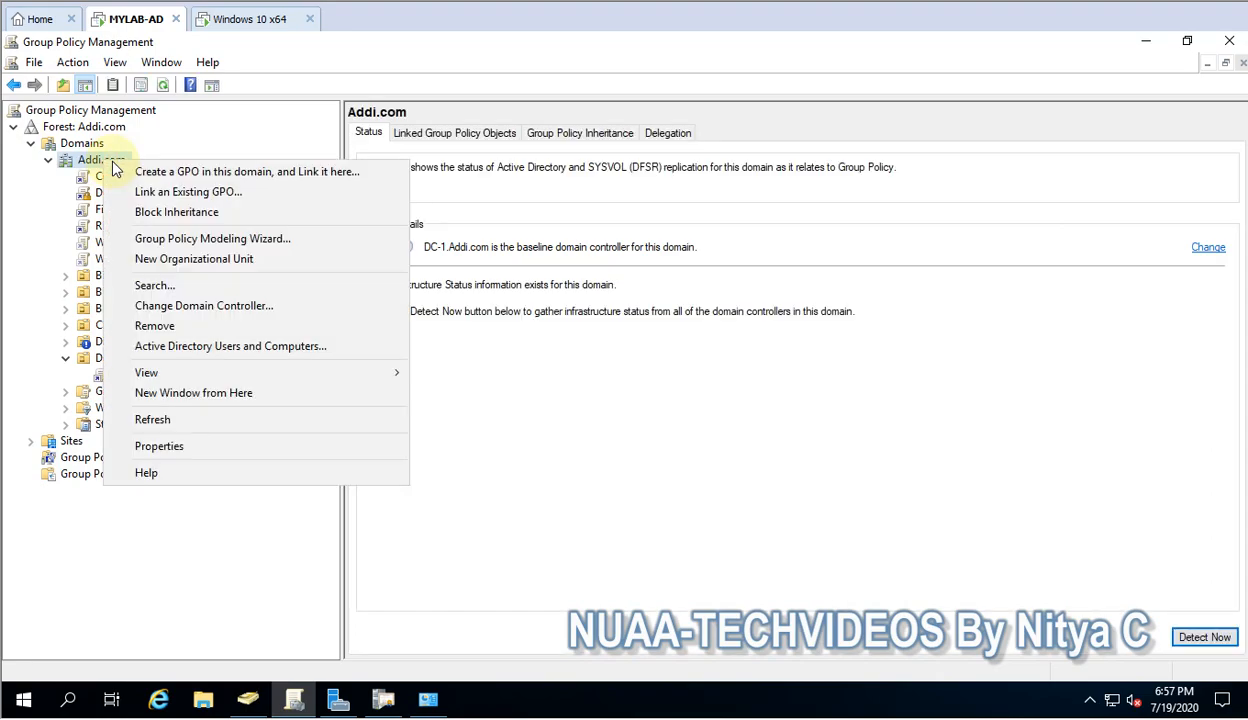
Create a GPO named RDP-Authentication linked to Addi.com and select its link
{"action": "left_click", "coordinate": [174, 171]}
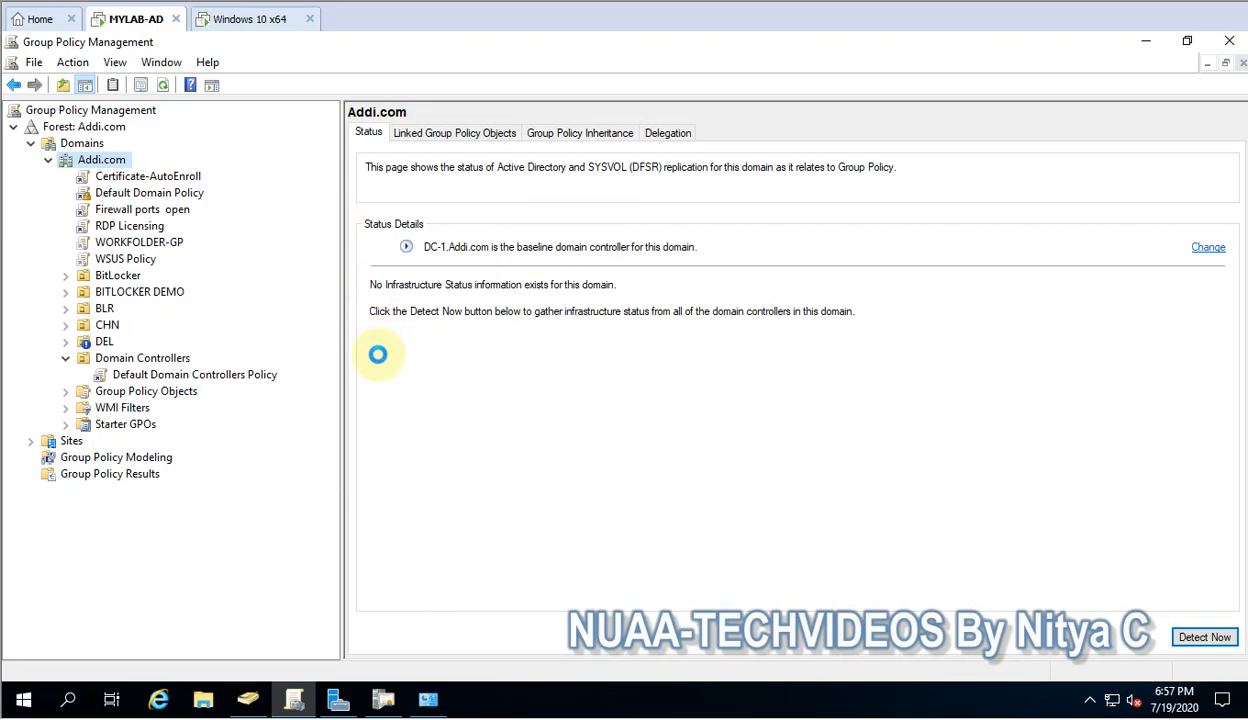
{"action": "type", "text": "RDP"}
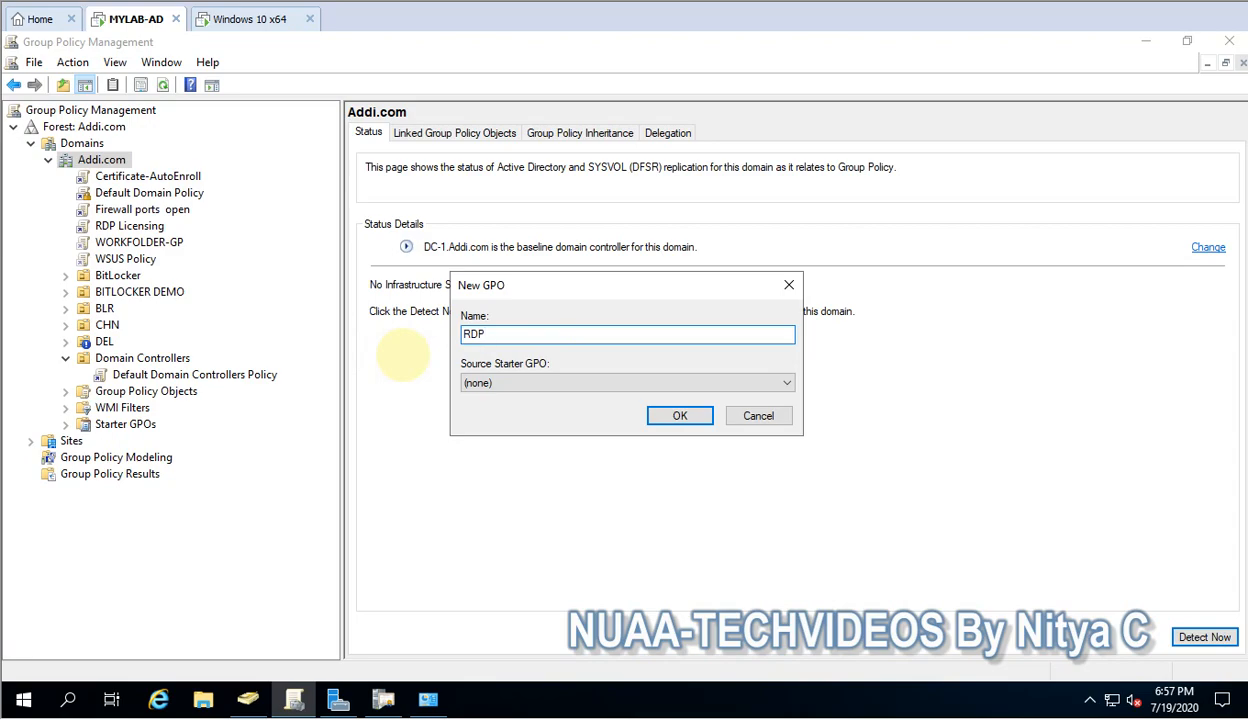
{"action": "type", "text": "-Authentication"}
{"action": "key", "text": "Return"}
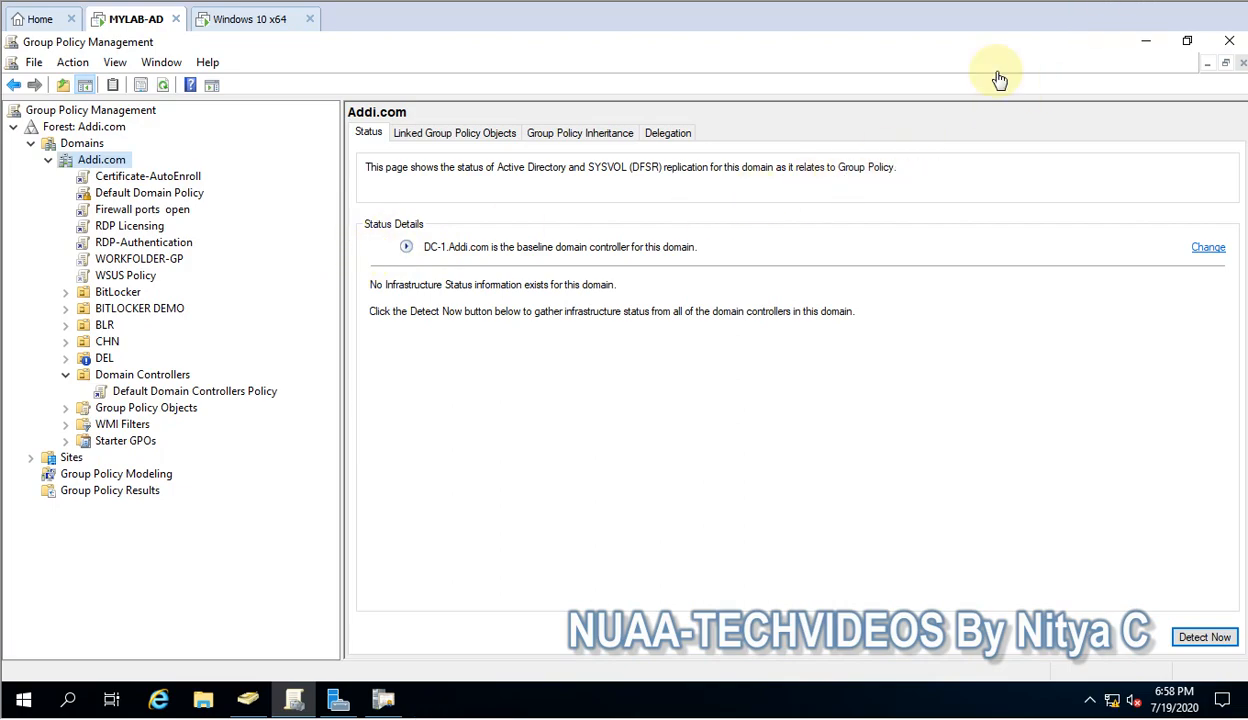
{"action": "left_click", "coordinate": [140, 244]}
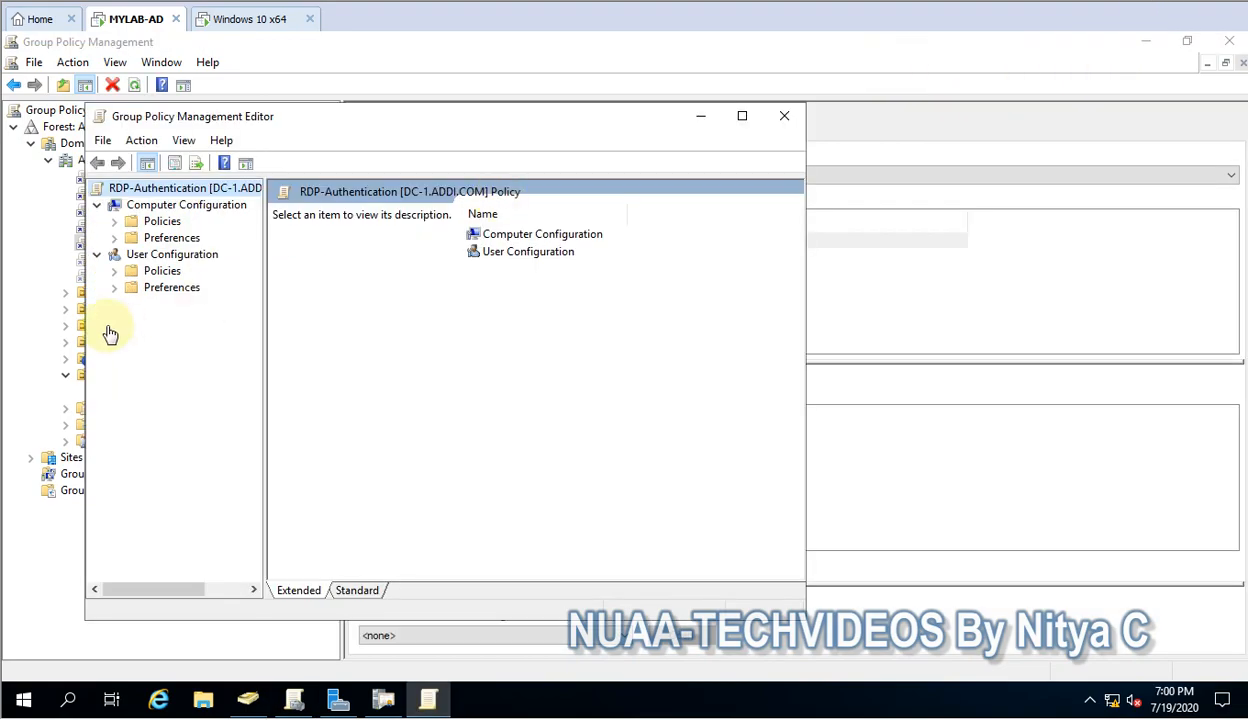
Expand Computer Configuration policies down to Windows Components in the maximized editor
{"action": "left_click", "coordinate": [115, 222]}
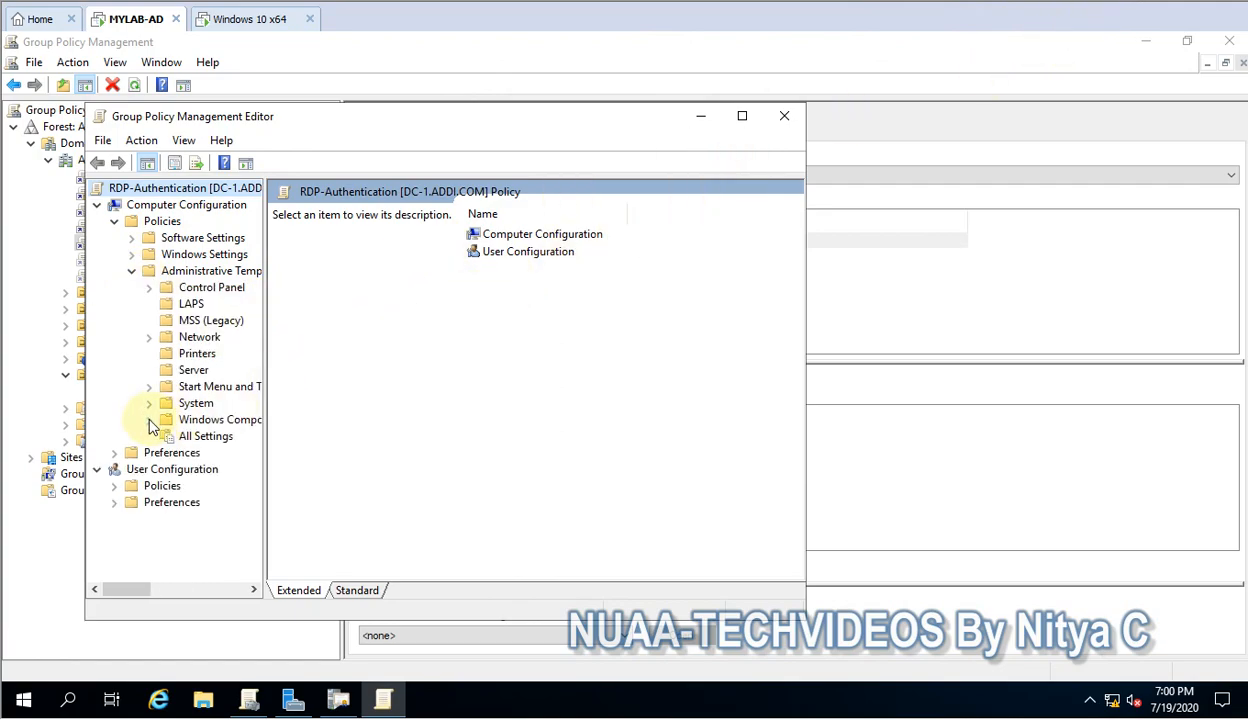
{"action": "left_click", "coordinate": [149, 422]}
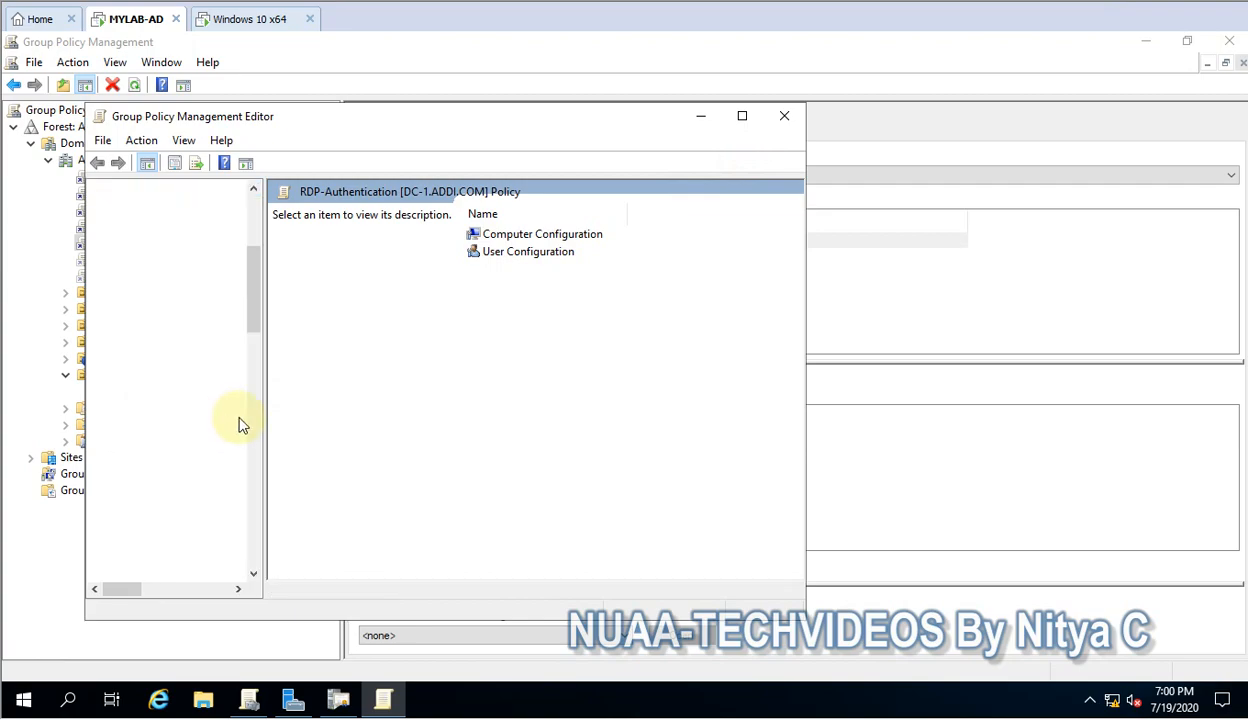
{"action": "left_click", "coordinate": [742, 116]}
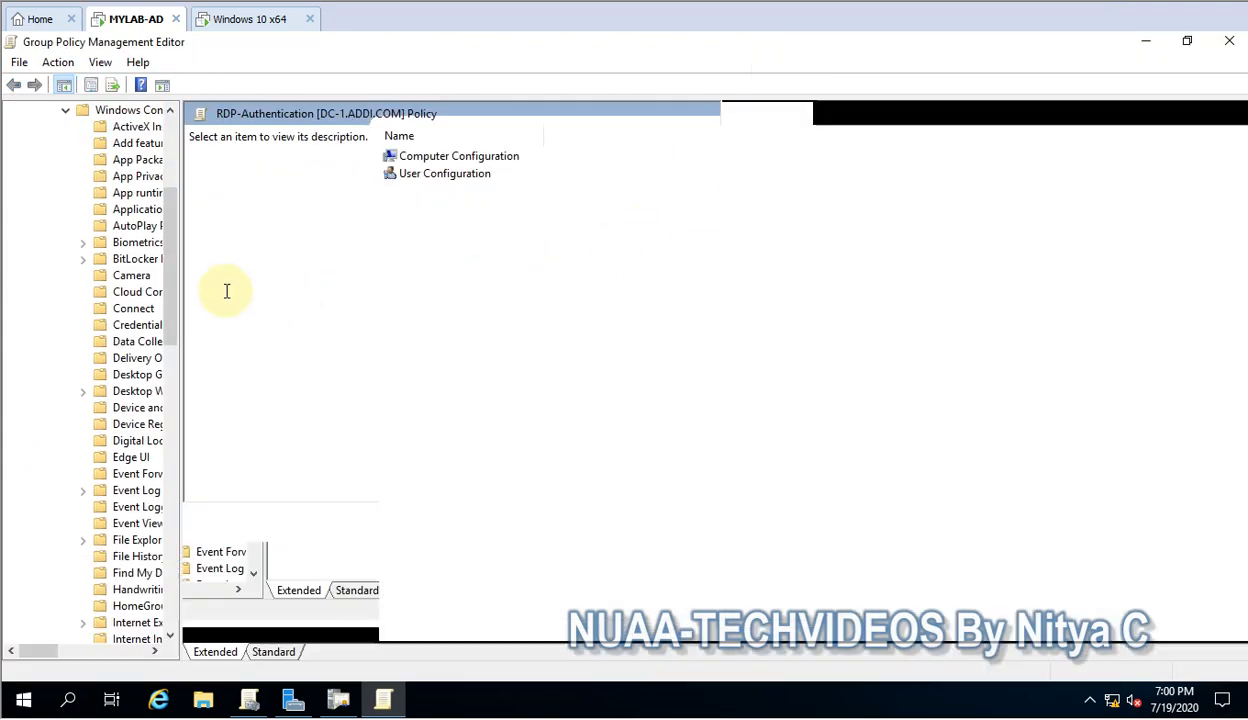
{"action": "left_click_drag", "start_coordinate": [182, 275], "coordinate": [393, 277]}
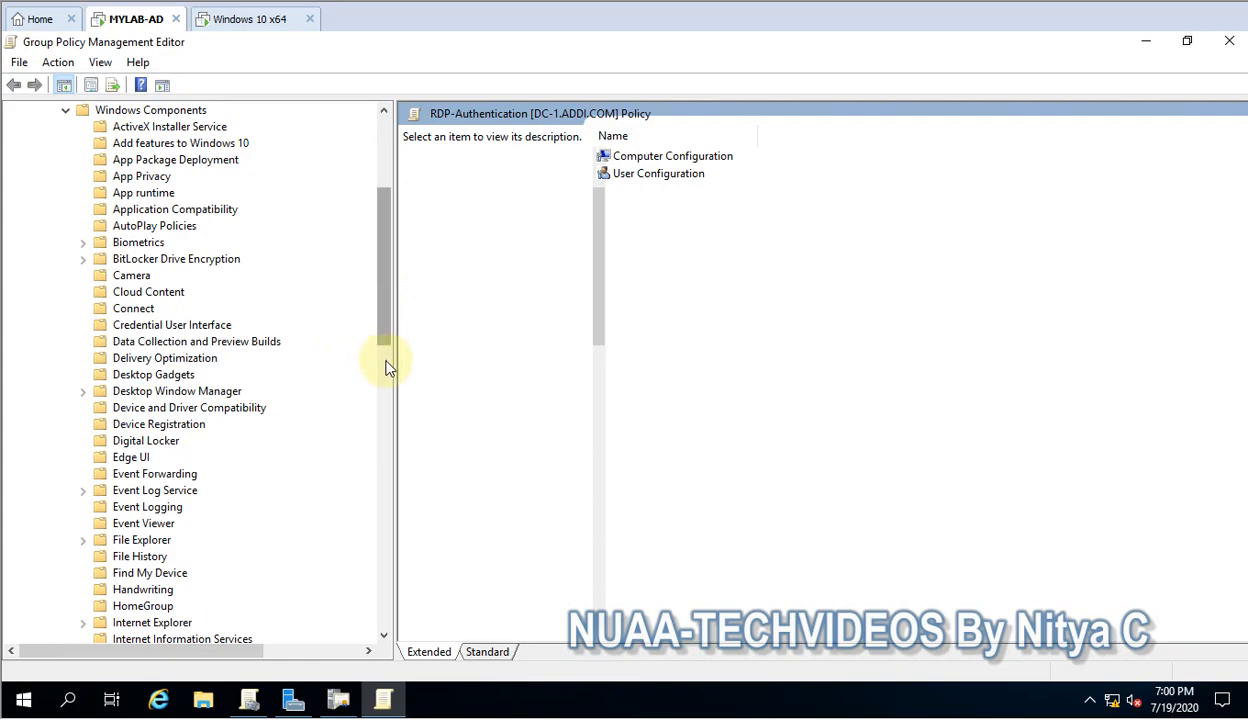
{"action": "scroll", "coordinate": [385, 357], "scroll_direction": "down", "scroll_amount": 6}
{"action": "left_click_drag", "start_coordinate": [392, 422], "coordinate": [404, 471]}
Open Server authentication certificate template under Remote Desktop Services > Remote Desktop Session Host > Security
{"action": "left_click", "coordinate": [85, 461]}
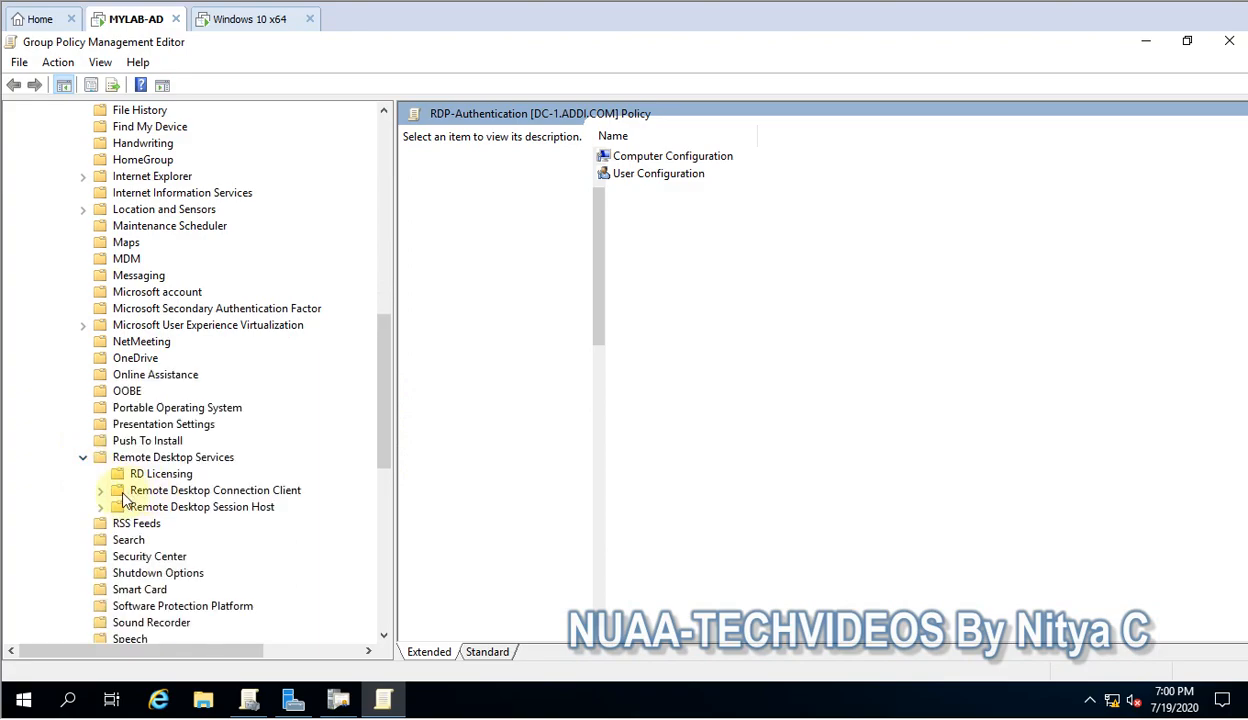
{"action": "left_click", "coordinate": [100, 507]}
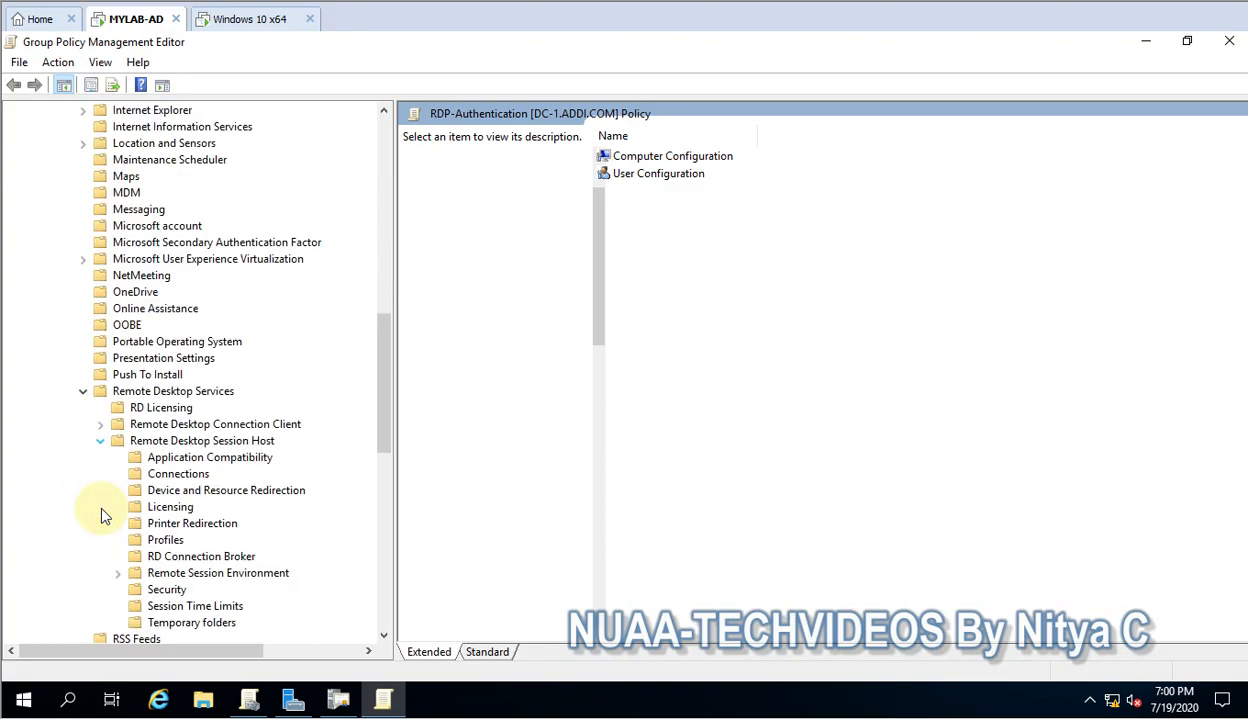
{"action": "left_click", "coordinate": [170, 590]}
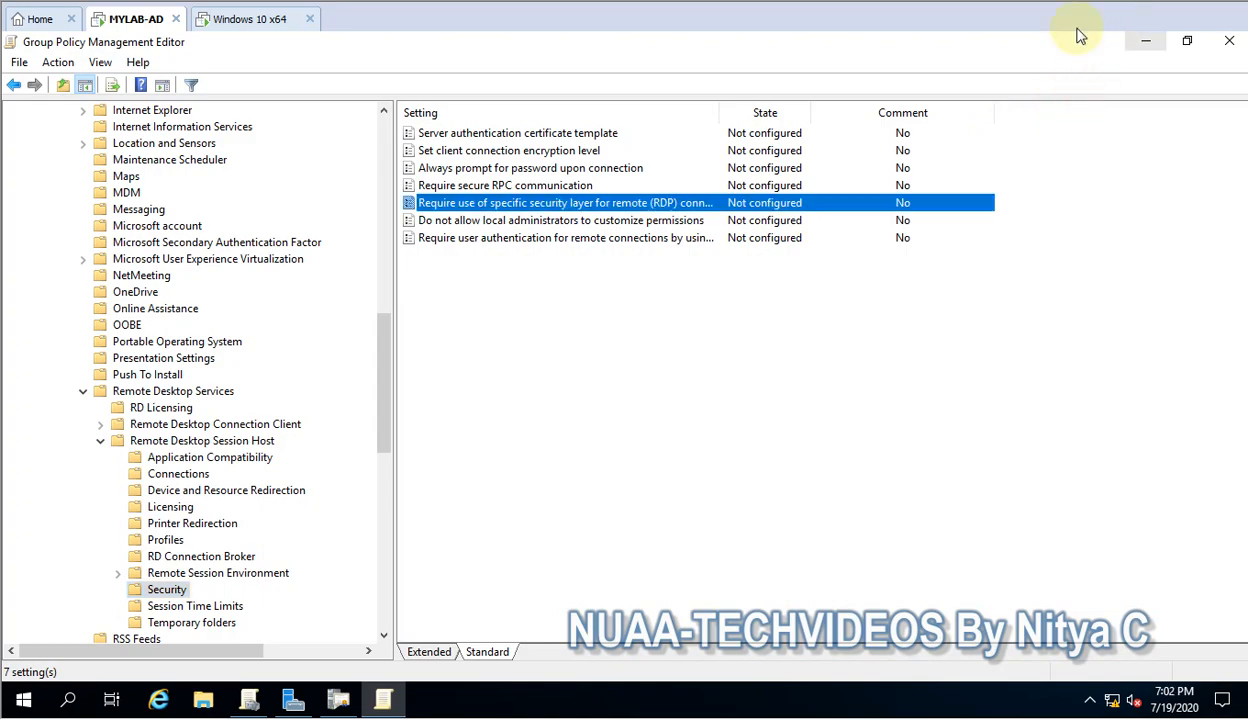
{"action": "left_click", "coordinate": [492, 137]}
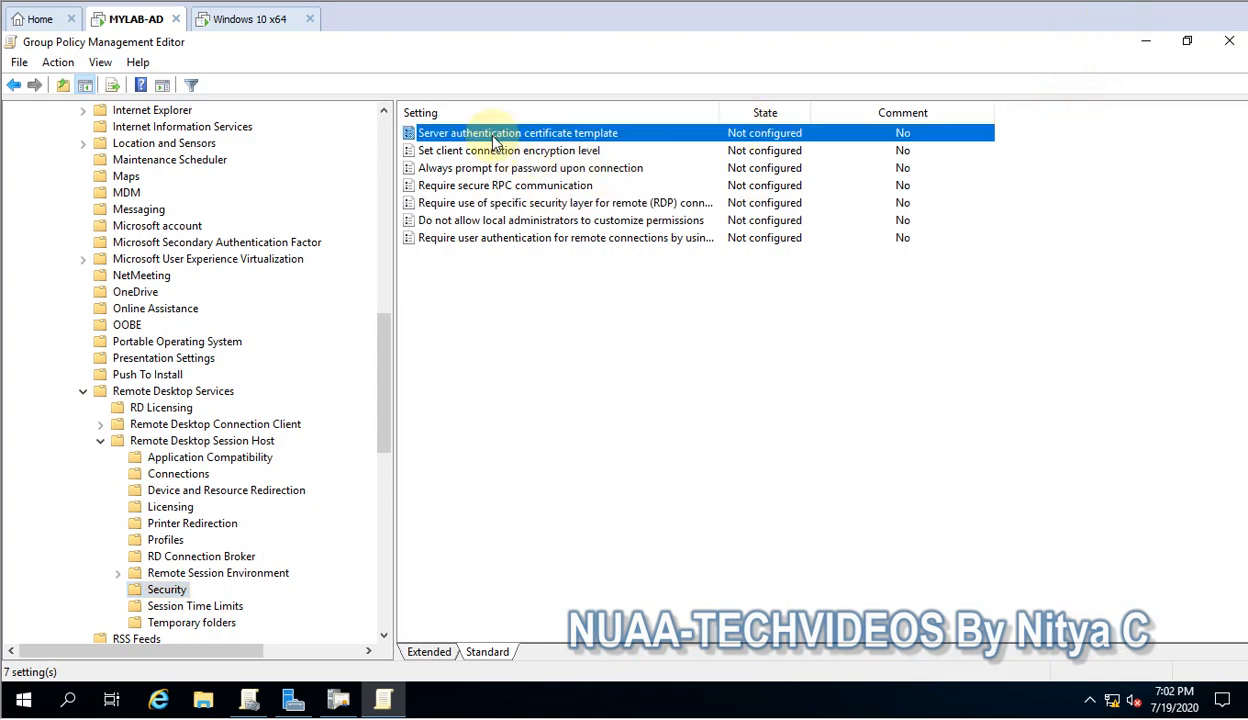
{"action": "double_click", "coordinate": [492, 137]}
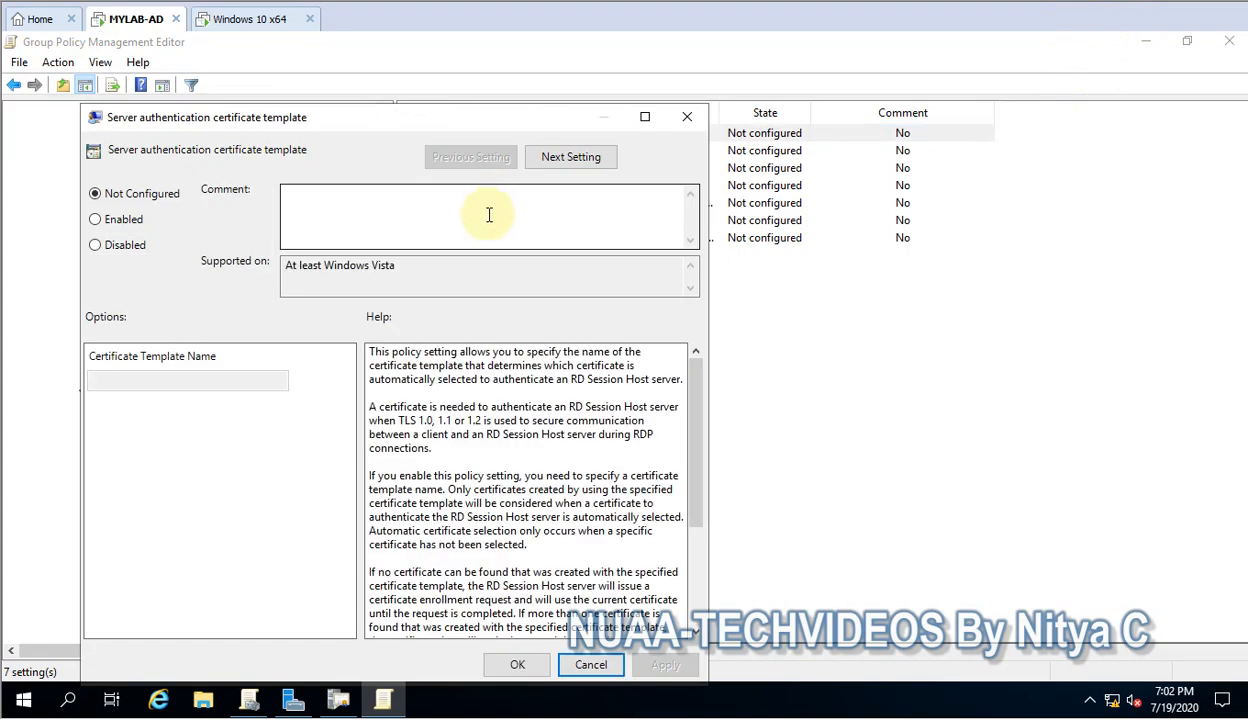
Set the policy to Enabled and check the exact RDP-Authentication template name in the templates console
{"action": "left_click_drag", "start_coordinate": [366, 119], "coordinate": [452, 87]}
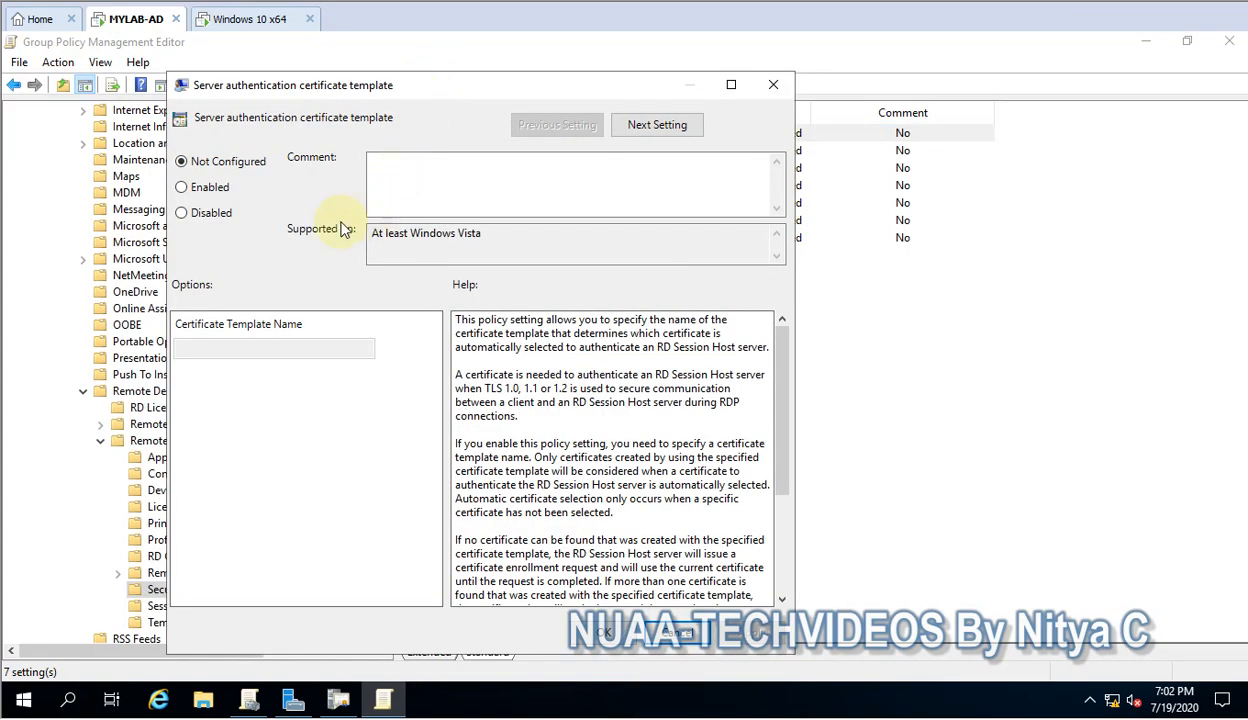
{"action": "left_click", "coordinate": [209, 188]}
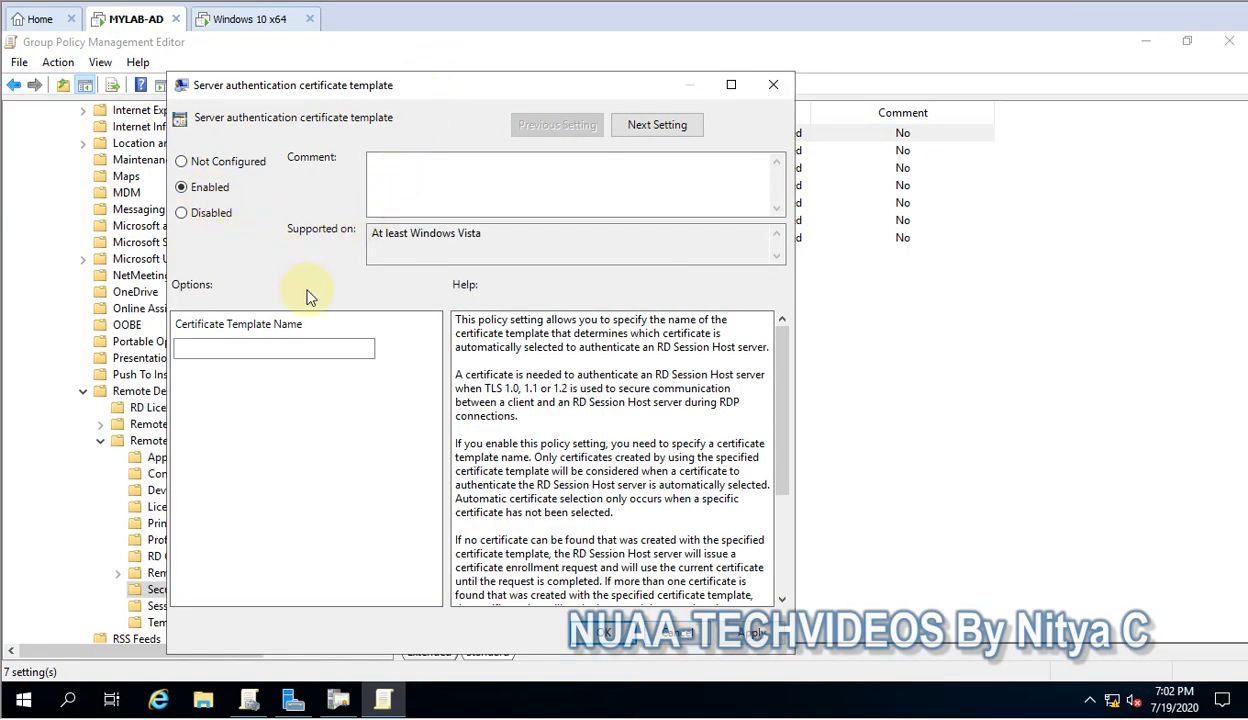
{"action": "left_click", "coordinate": [259, 350]}
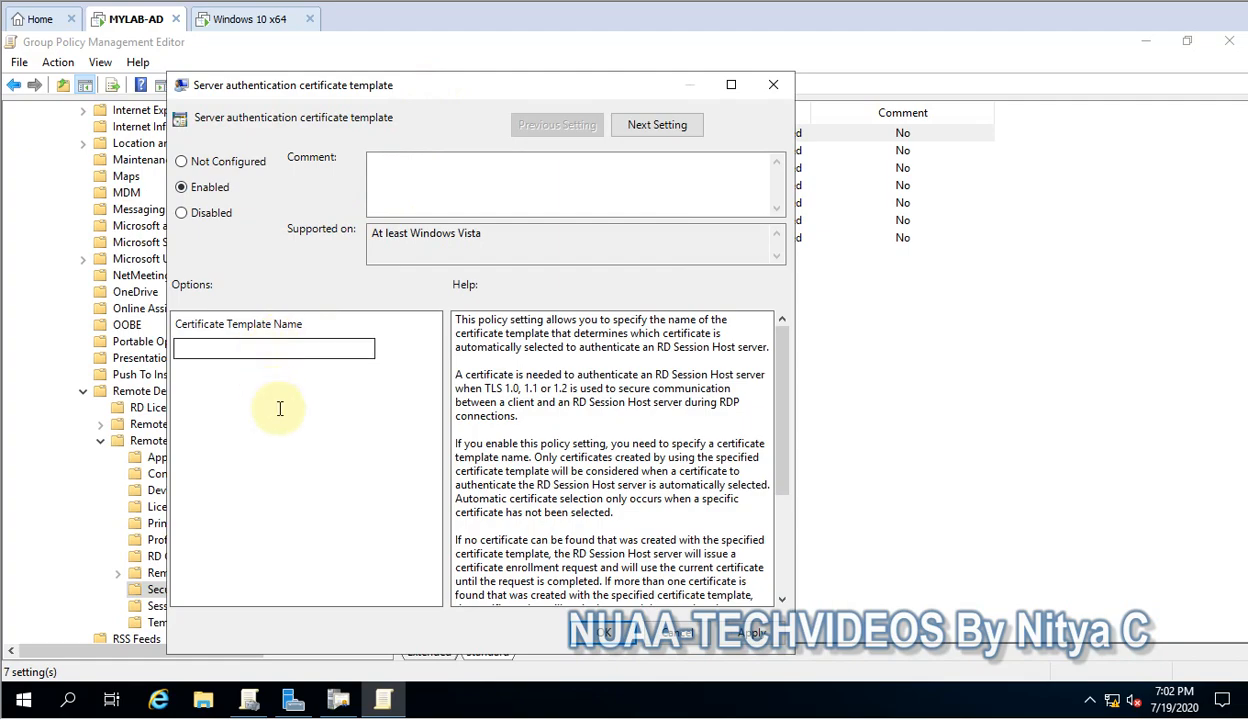
{"action": "left_click", "coordinate": [340, 702]}
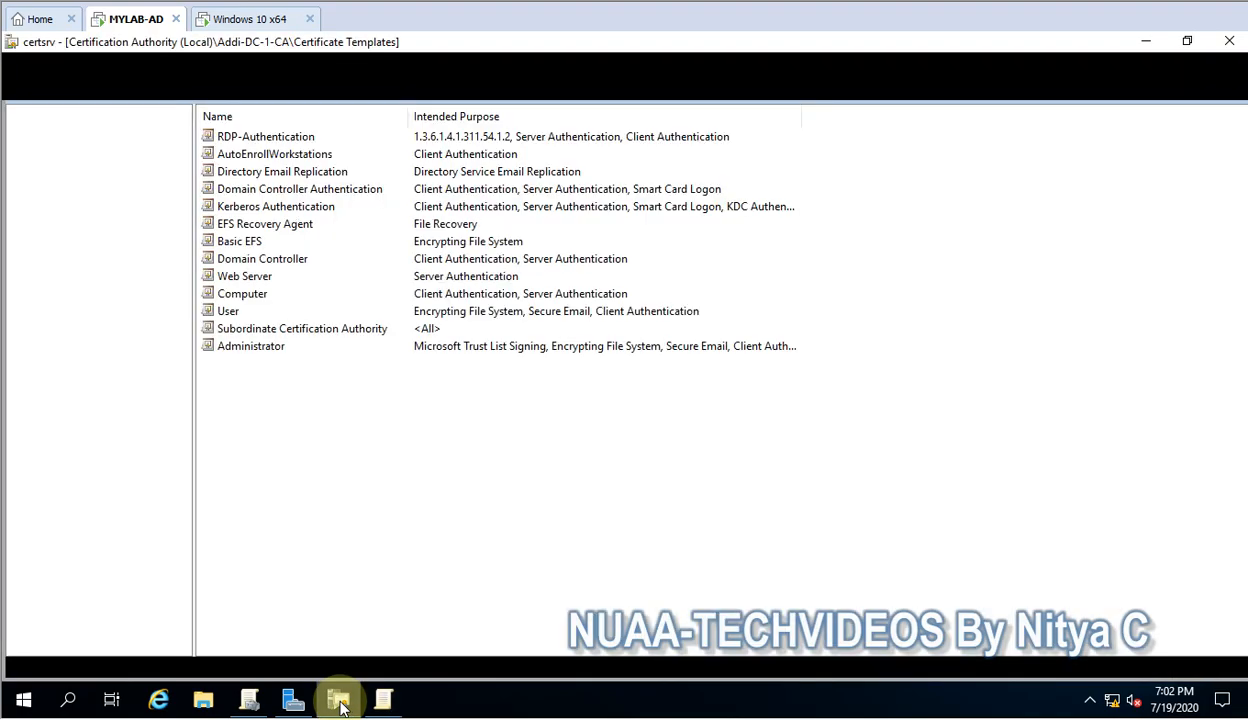
{"action": "left_click", "coordinate": [265, 140]}
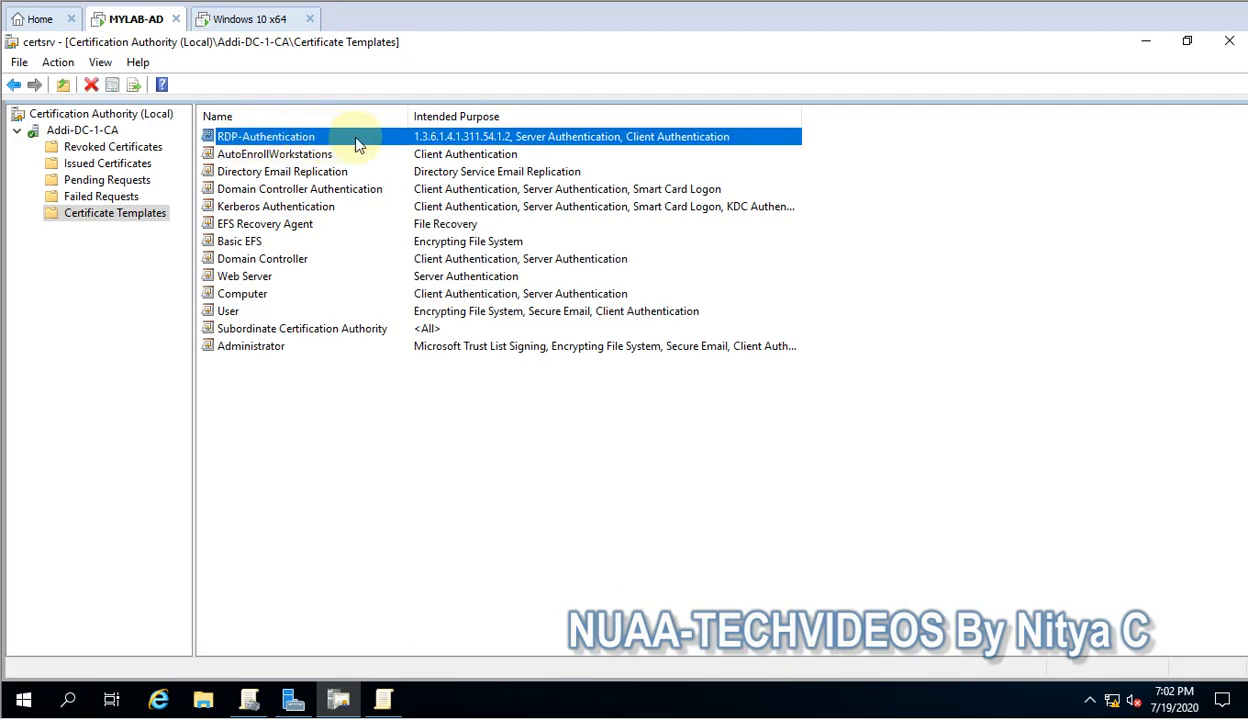
{"action": "left_click", "coordinate": [383, 700]}
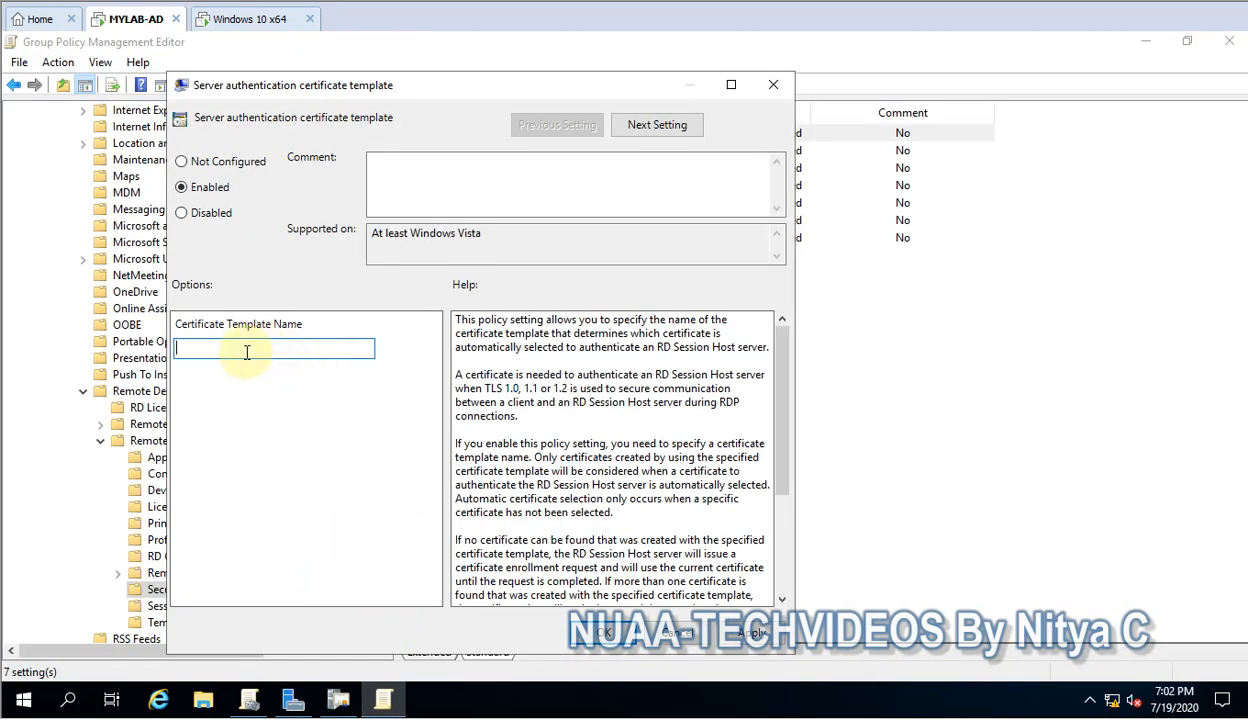
Enter RDP-Authentication as the Certificate Template Name and apply the policy
{"action": "type", "text": "RDP-Authentication"}
{"action": "left_click", "coordinate": [745, 640]}
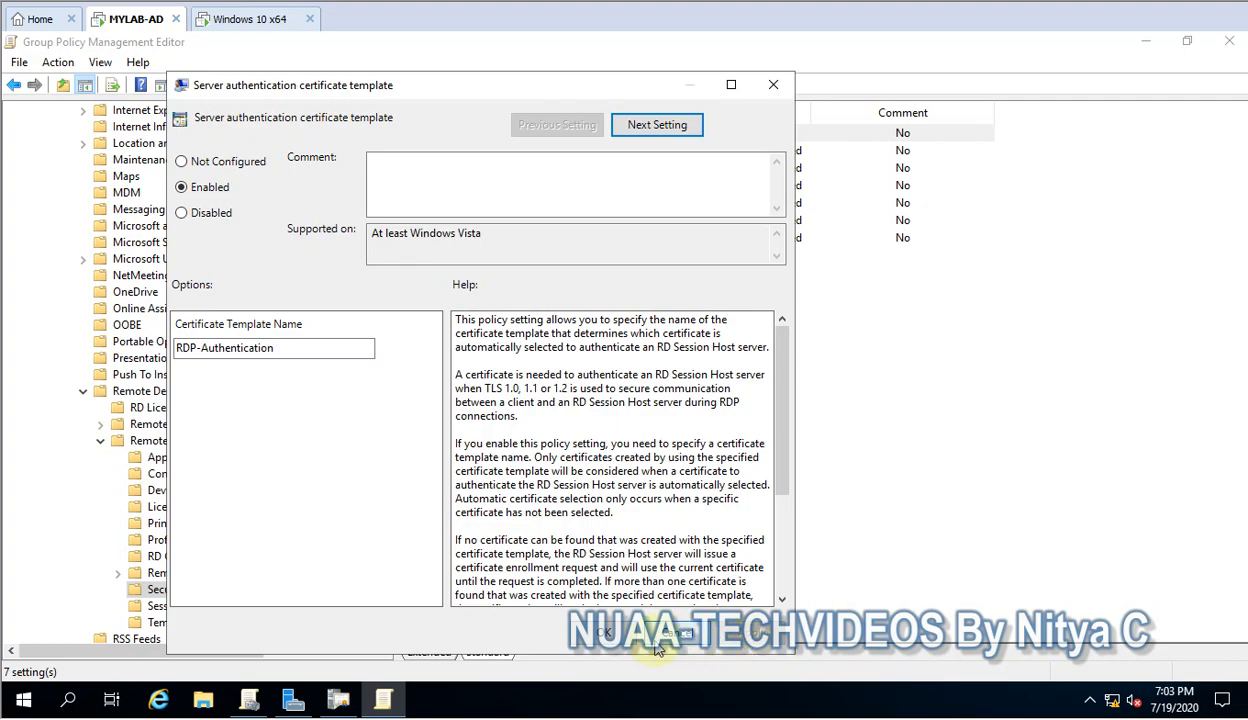
{"action": "left_click", "coordinate": [596, 638]}
{"action": "left_click", "coordinate": [336, 701]}
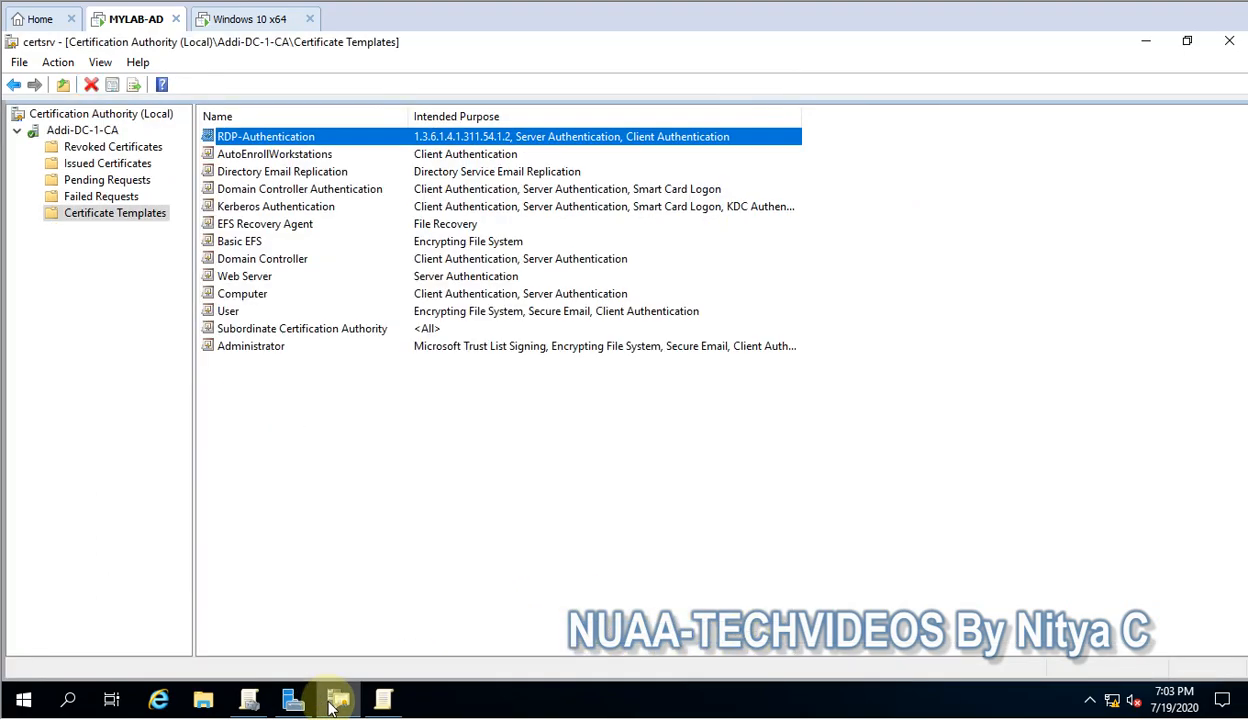
{"action": "left_click", "coordinate": [335, 702]}
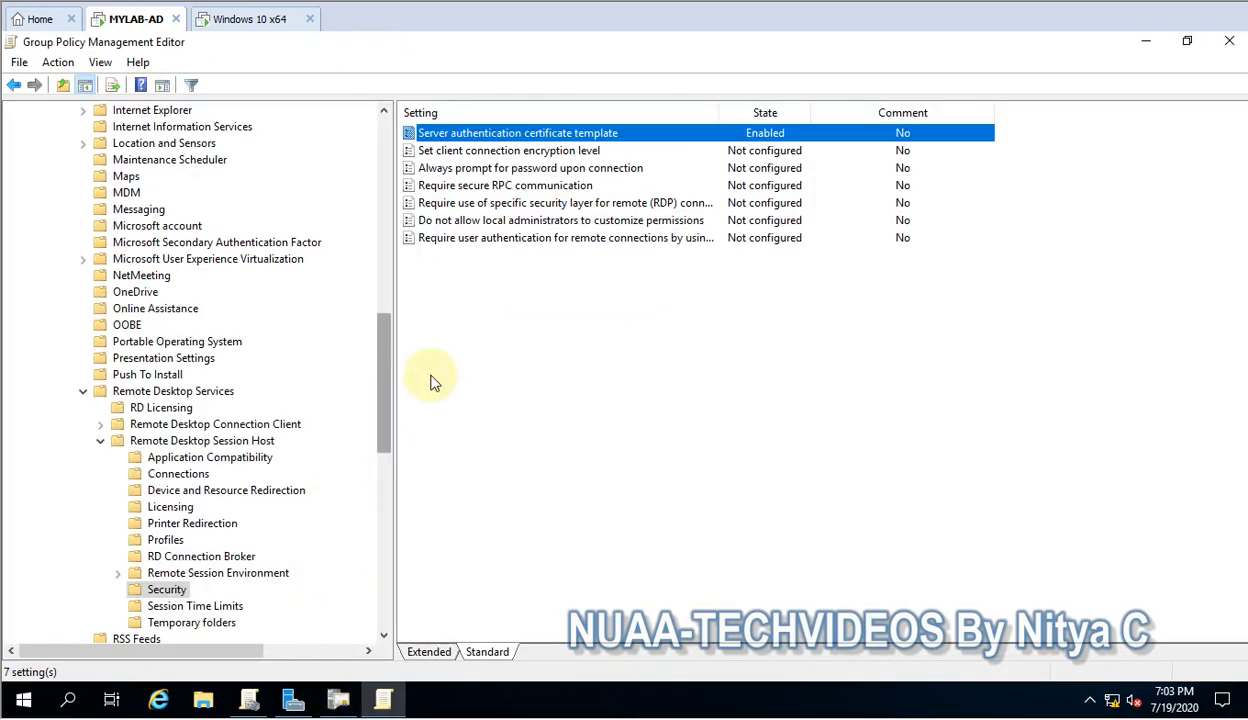
{"action": "double_click", "coordinate": [527, 205]}
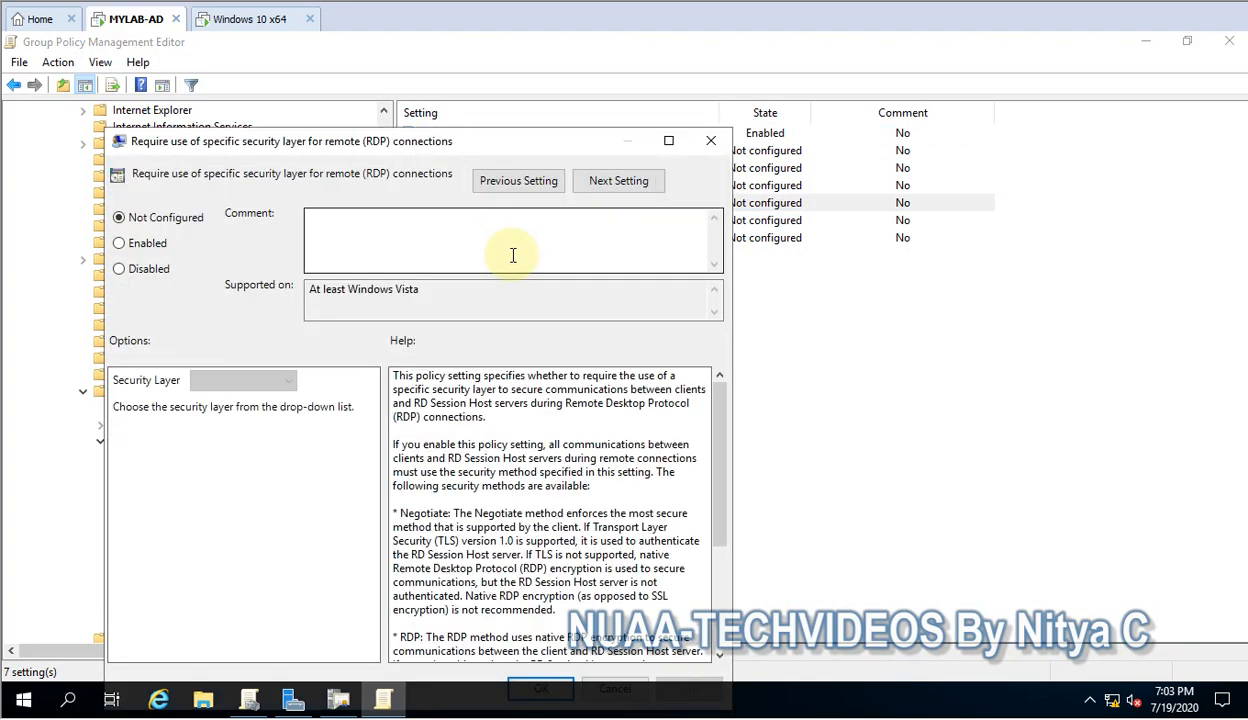
Enable Require use of specific security layer with Security Layer set to SSL
{"action": "left_click_drag", "start_coordinate": [437, 145], "coordinate": [482, 89]}
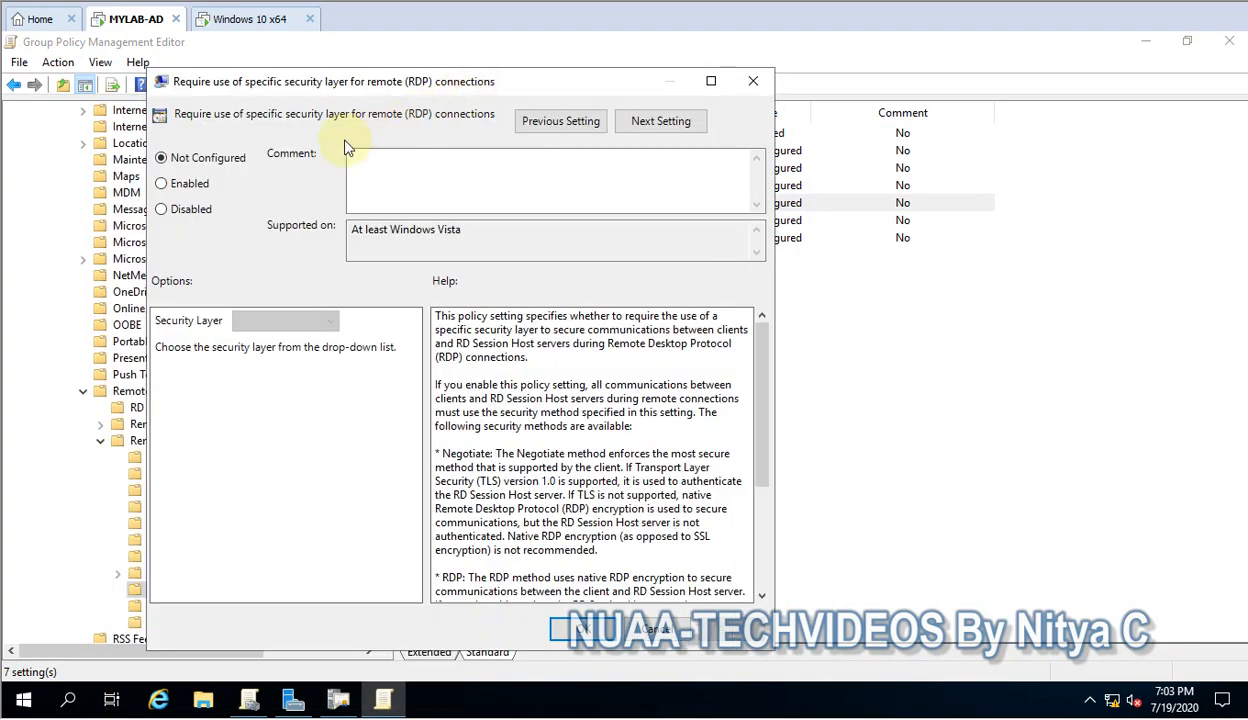
{"action": "left_click", "coordinate": [184, 184]}
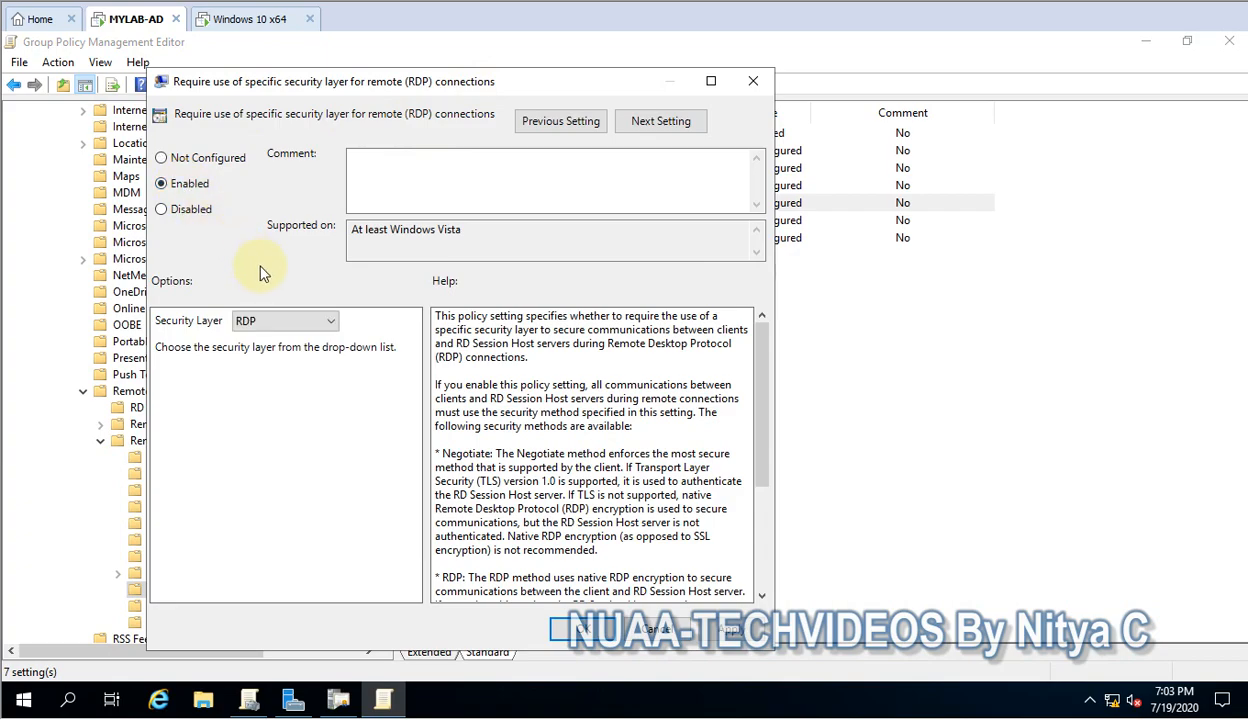
{"action": "left_click", "coordinate": [281, 324]}
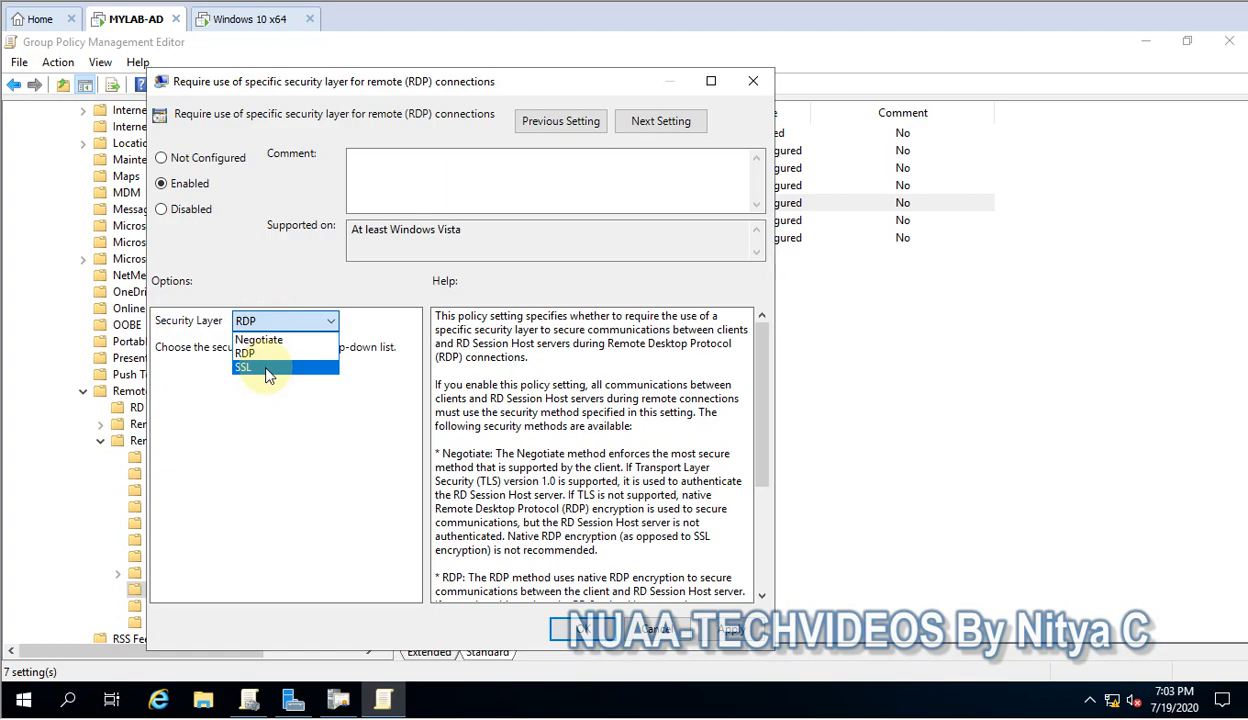
{"action": "left_click", "coordinate": [266, 368]}
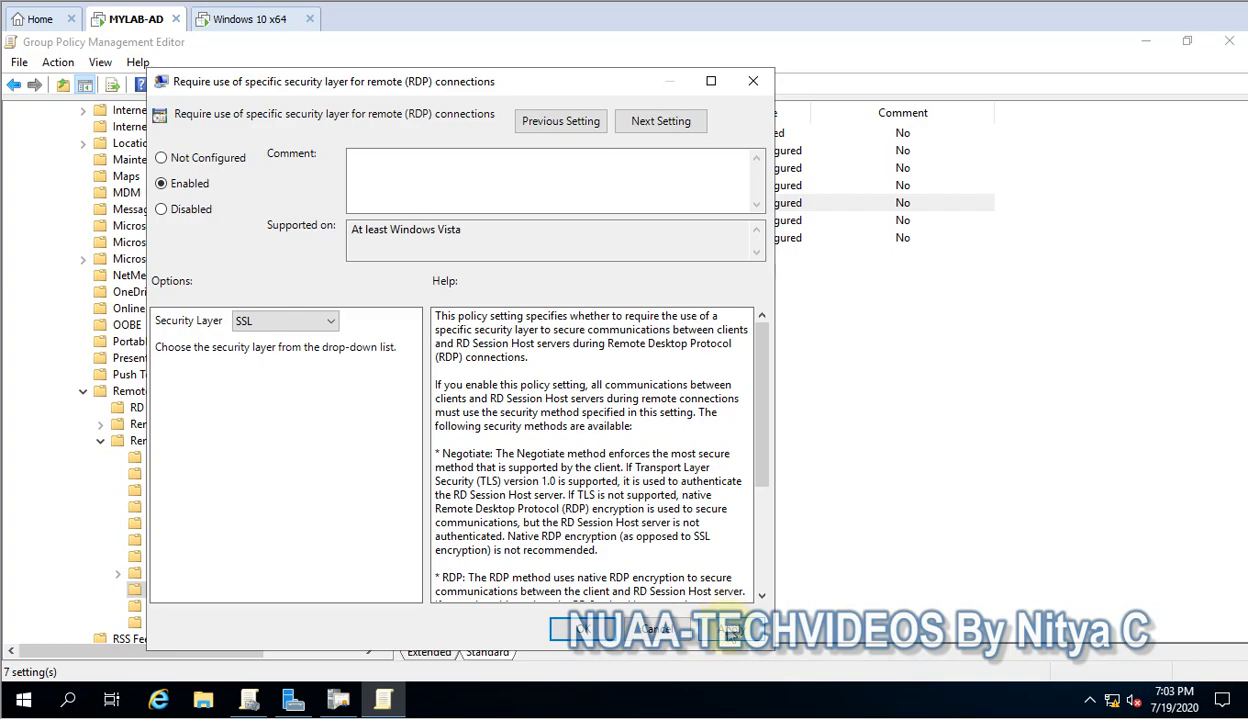
{"action": "left_click", "coordinate": [730, 628]}
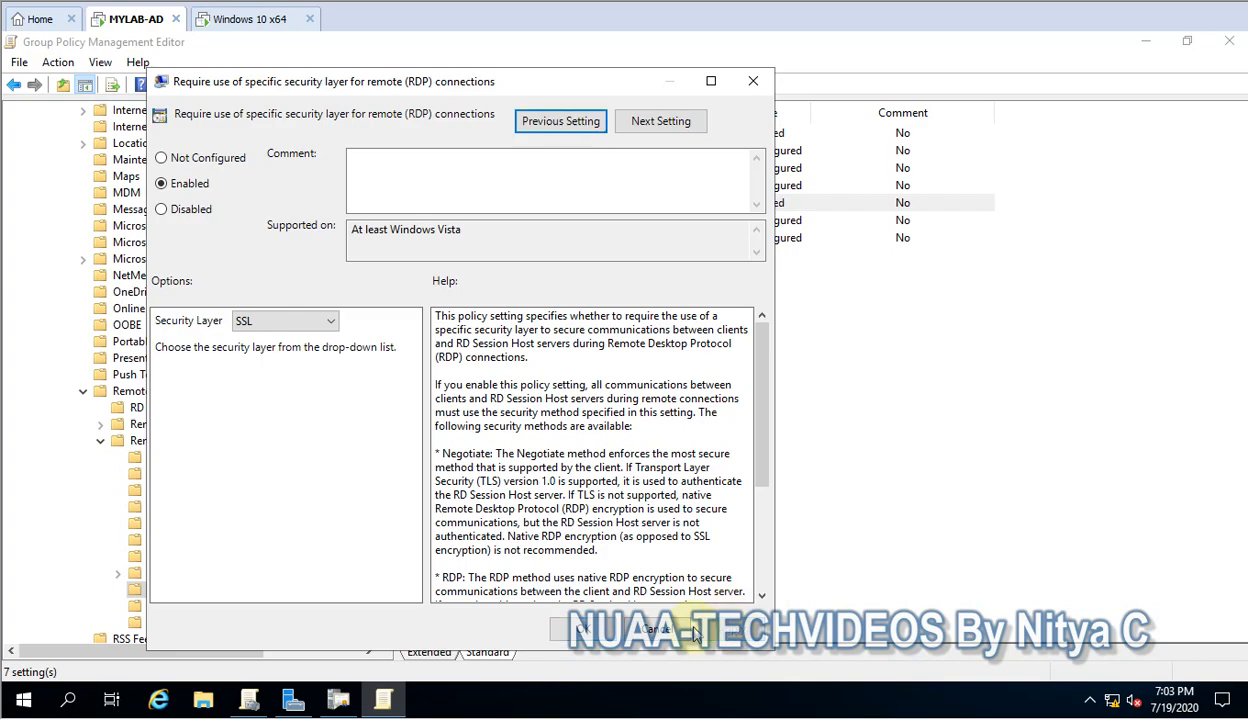
{"action": "left_click", "coordinate": [578, 628]}
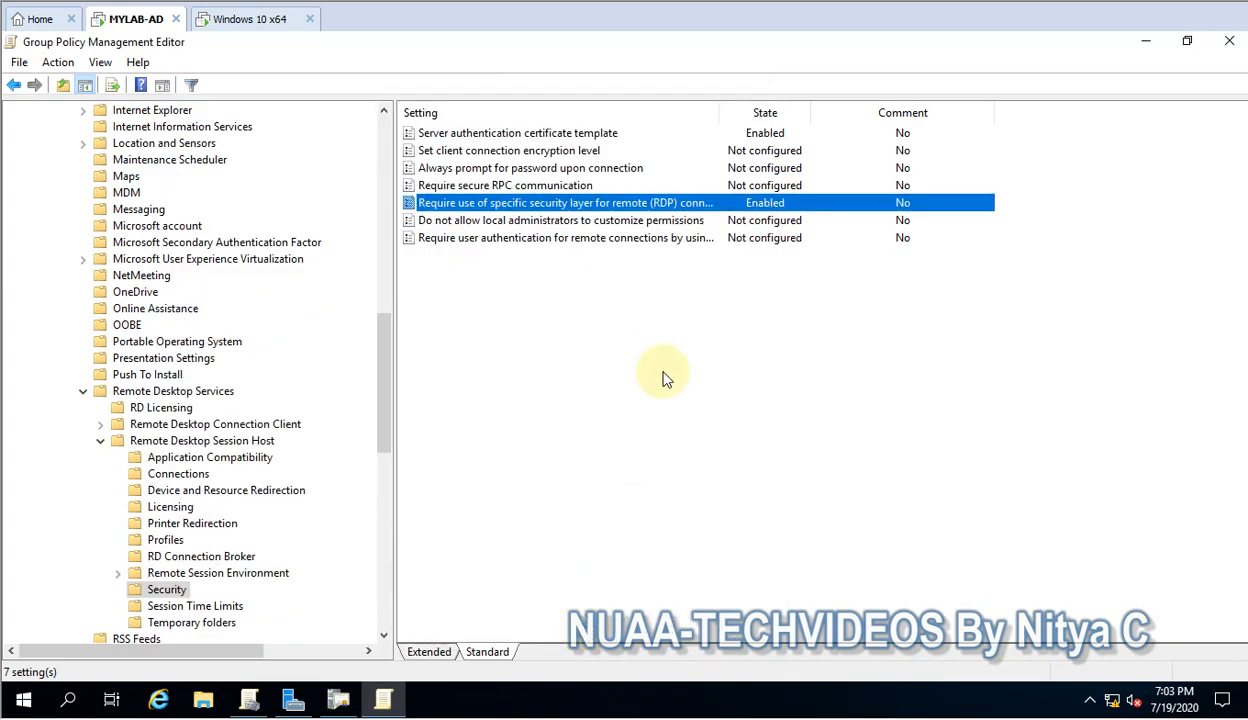
Run gpupdate /force on the domain controller until both computer and user policies update
{"action": "right_click", "coordinate": [22, 697]}
{"action": "left_click", "coordinate": [68, 606]}
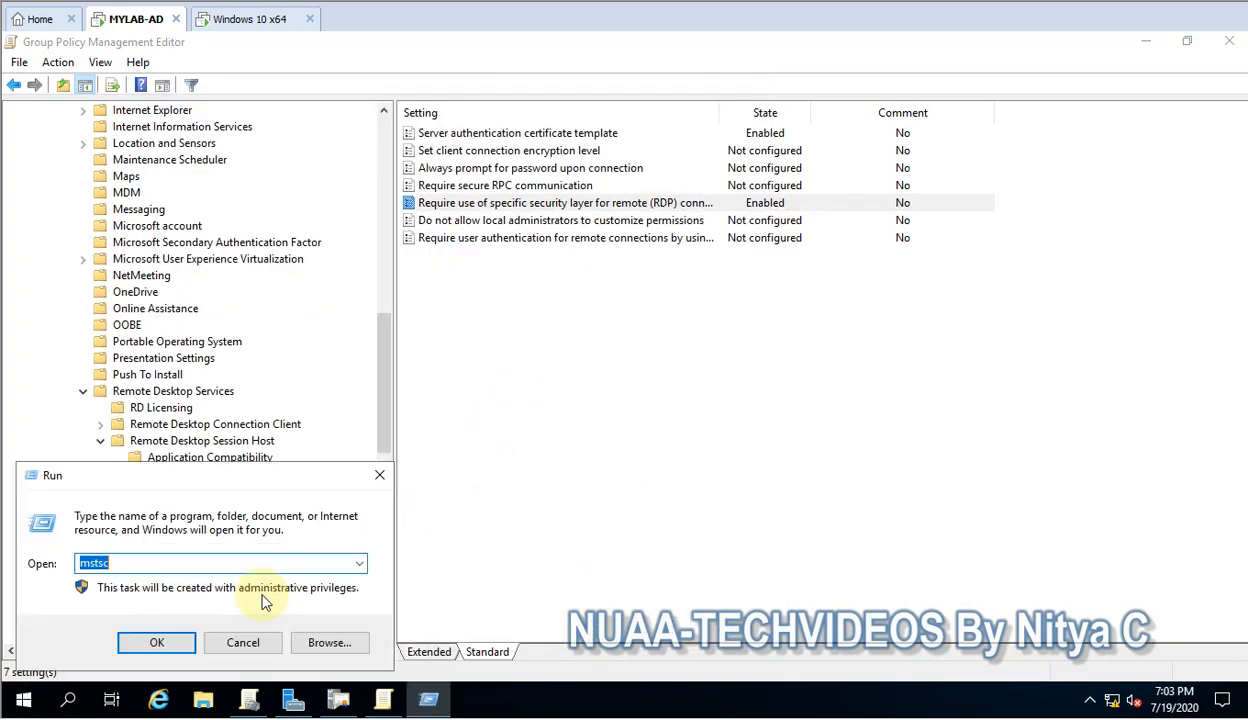
{"action": "type", "text": "mmc"}
{"action": "key", "text": "Return"}
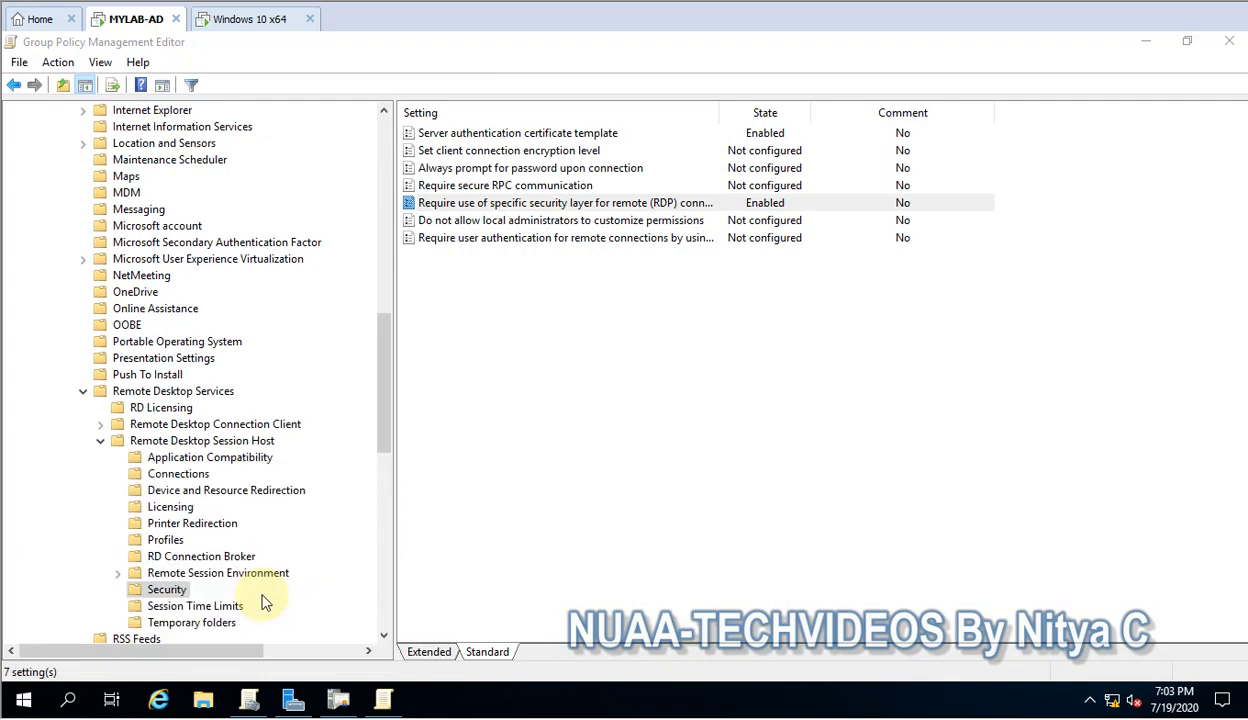
{"action": "type", "text": "gp"}
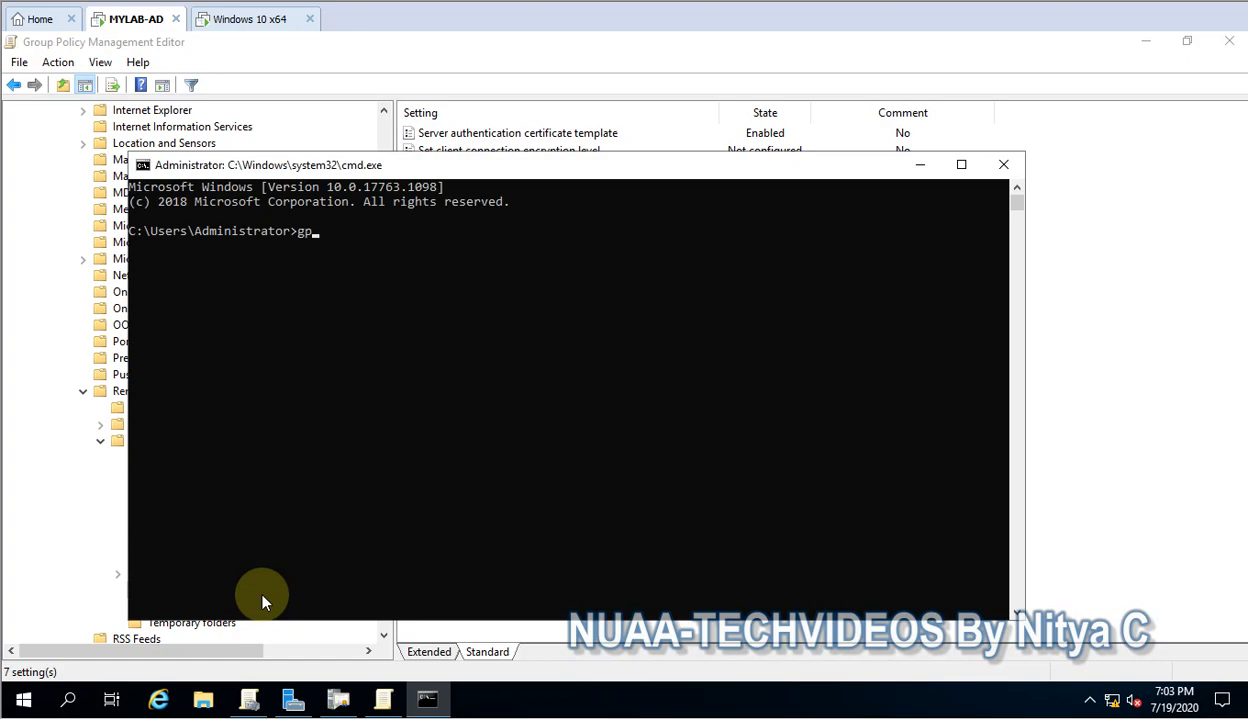
{"action": "type", "text": "update /force"}
{"action": "key", "text": "Return"}
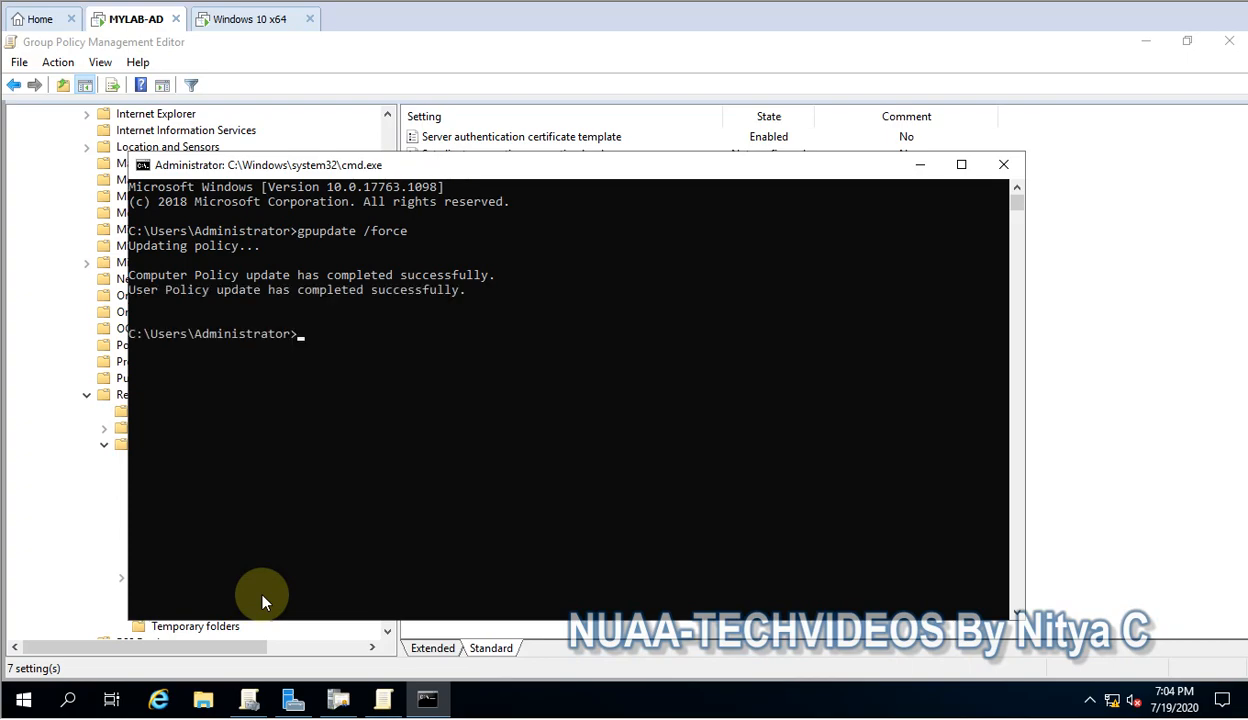
{"action": "left_click", "coordinate": [225, 24]}
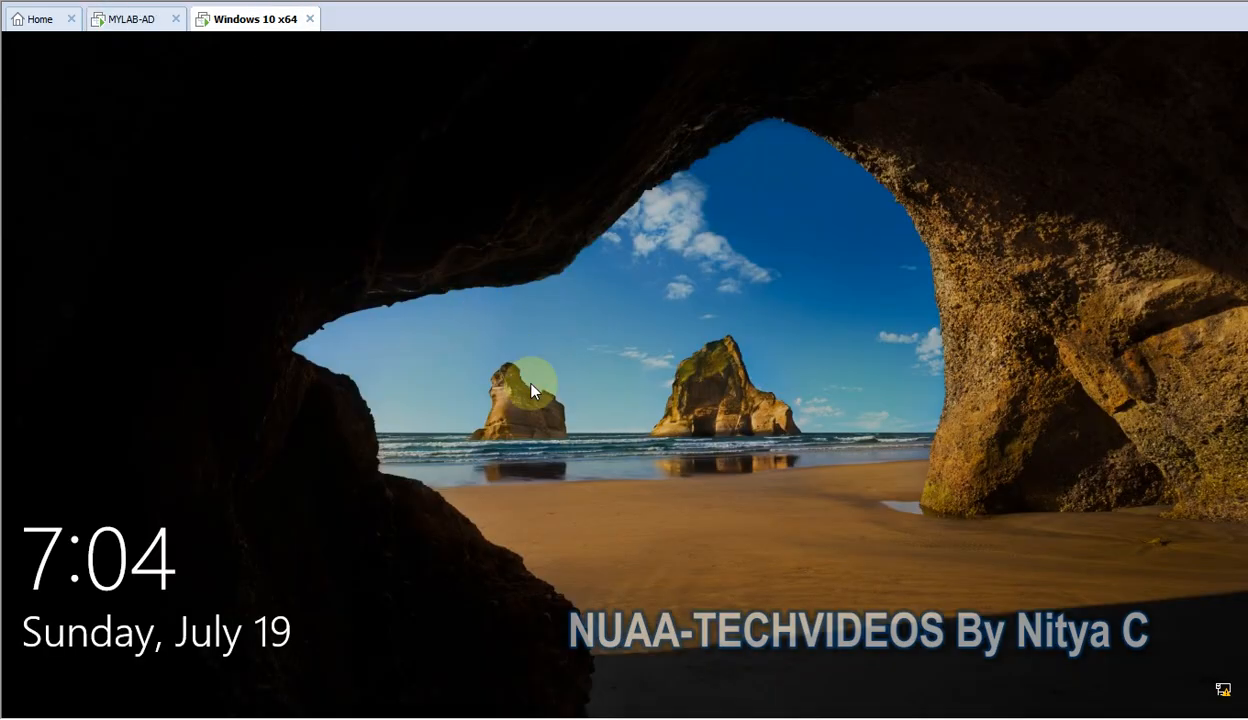
Unlock the Windows 10 client by entering the account password
{"action": "left_click", "coordinate": [530, 380]}
{"action": "left_click", "coordinate": [528, 478]}
{"action": "type", "text": "Password1"}
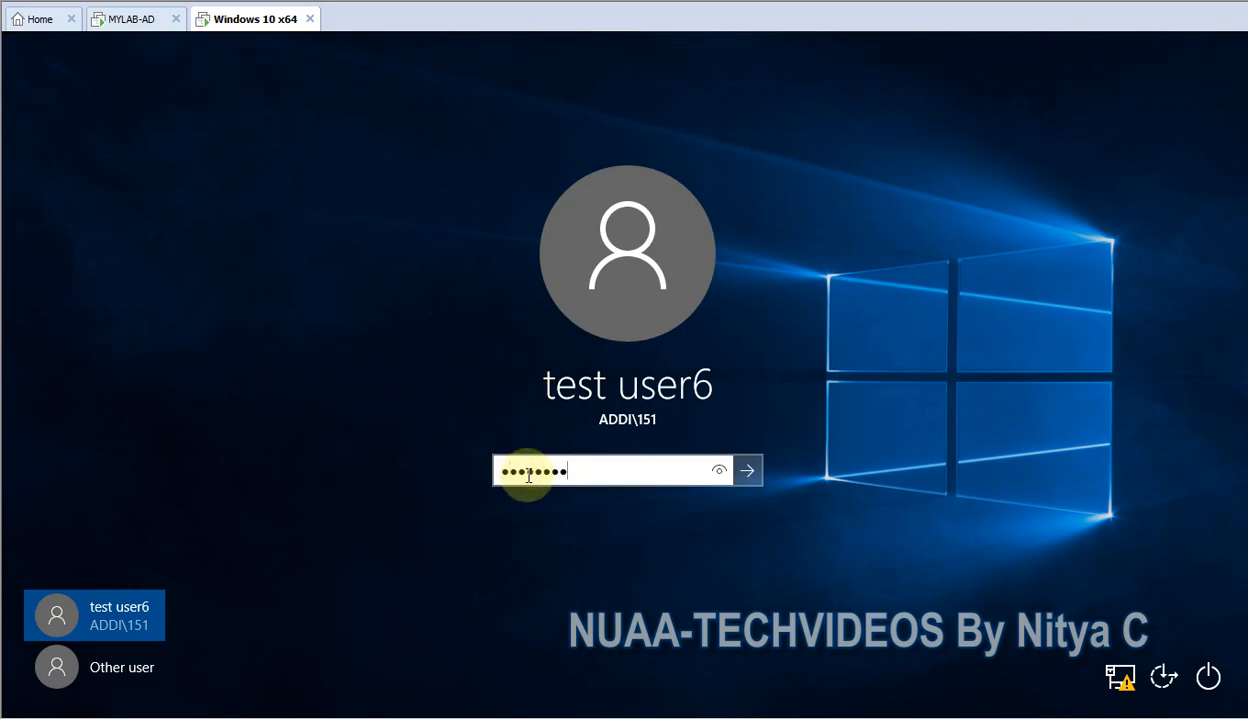
{"action": "key", "text": "Return"}
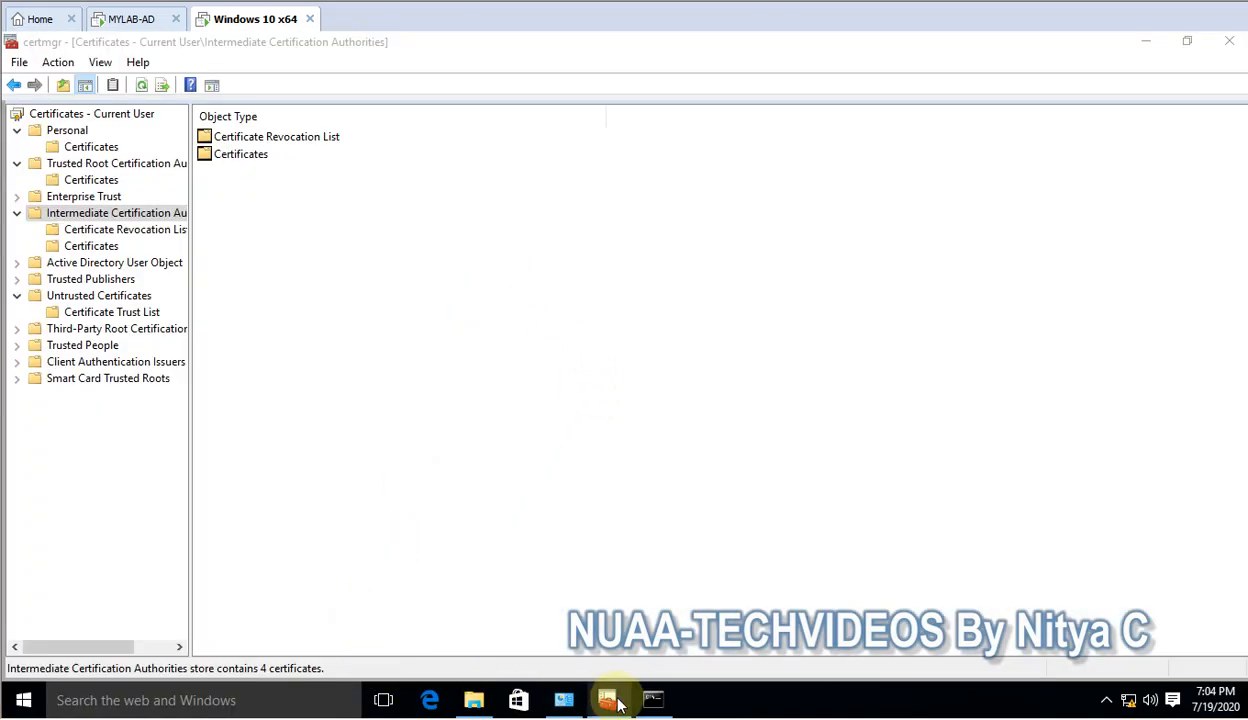
Run gpupdate /force in the client's command window
{"action": "left_click", "coordinate": [650, 692]}
{"action": "left_click", "coordinate": [650, 382]}
{"action": "type", "text": "gpupdate /forc"}
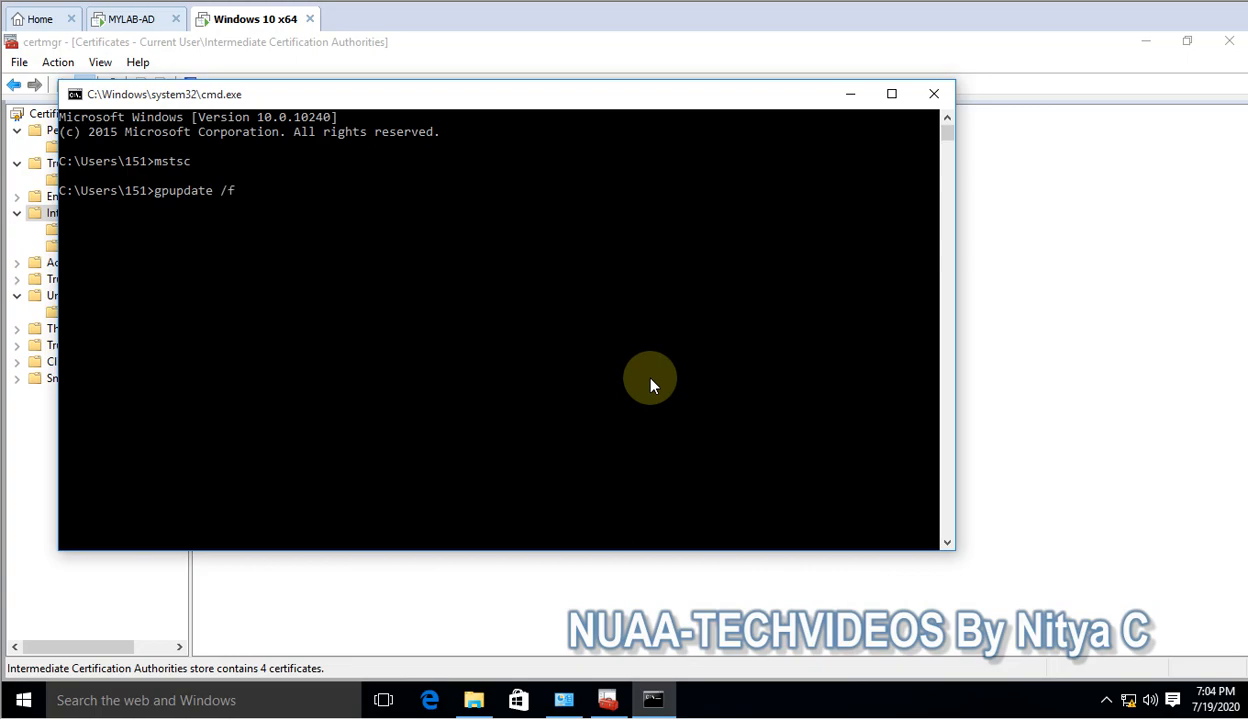
{"action": "type", "text": "e"}
{"action": "key", "text": "Return"}
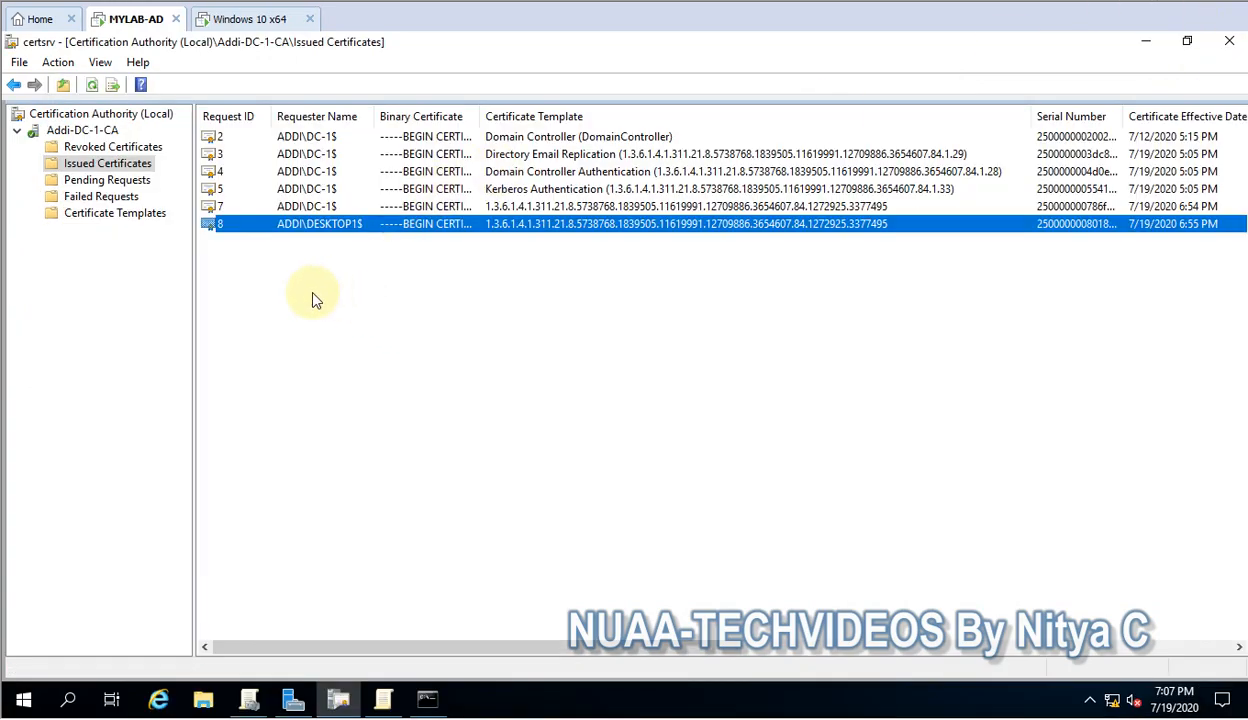
{"action": "left_click", "coordinate": [313, 299]}
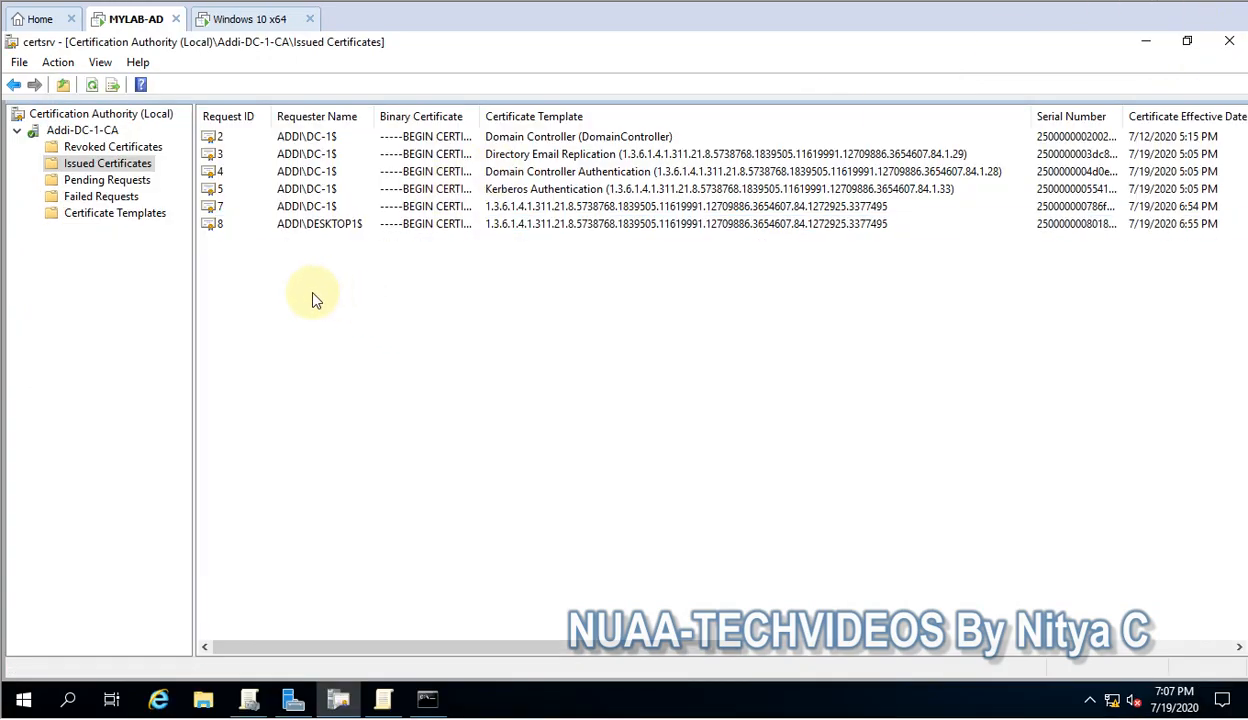
Confirm Addi-DC-1-CA is listed in the client's Trusted Root Certification Authorities certificates
{"action": "left_click", "coordinate": [300, 223]}
{"action": "left_click", "coordinate": [256, 19]}
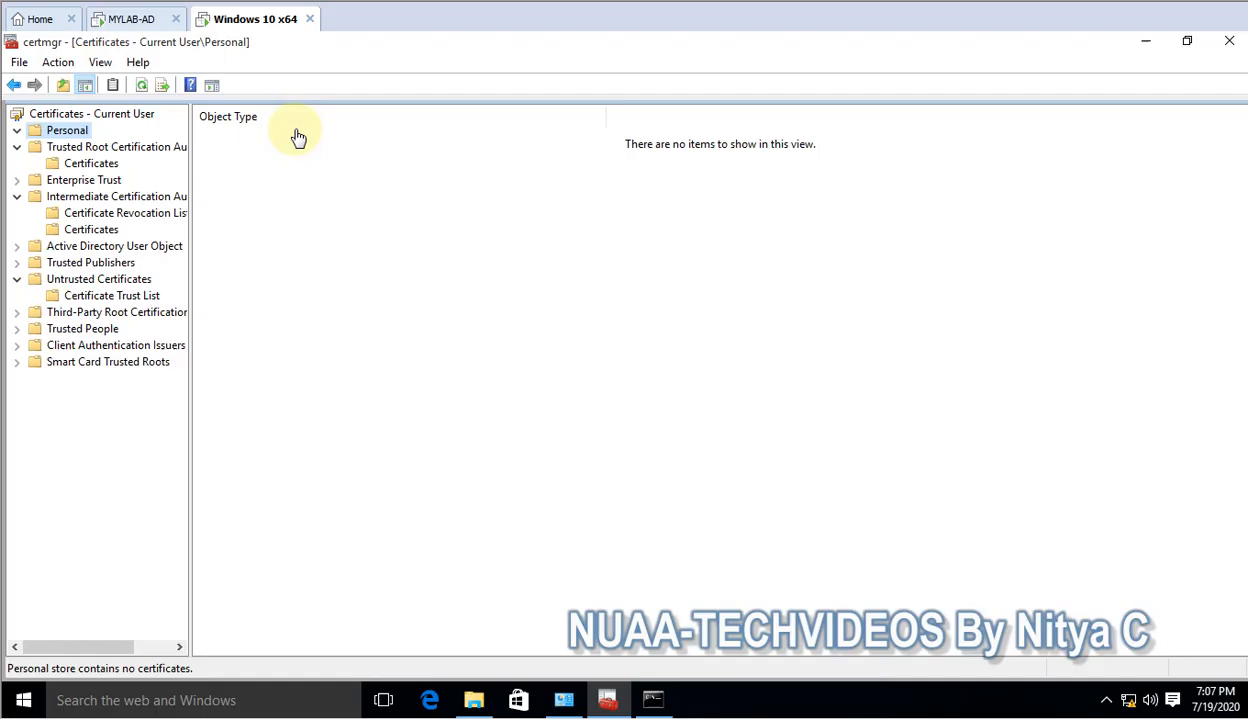
{"action": "left_click", "coordinate": [91, 163]}
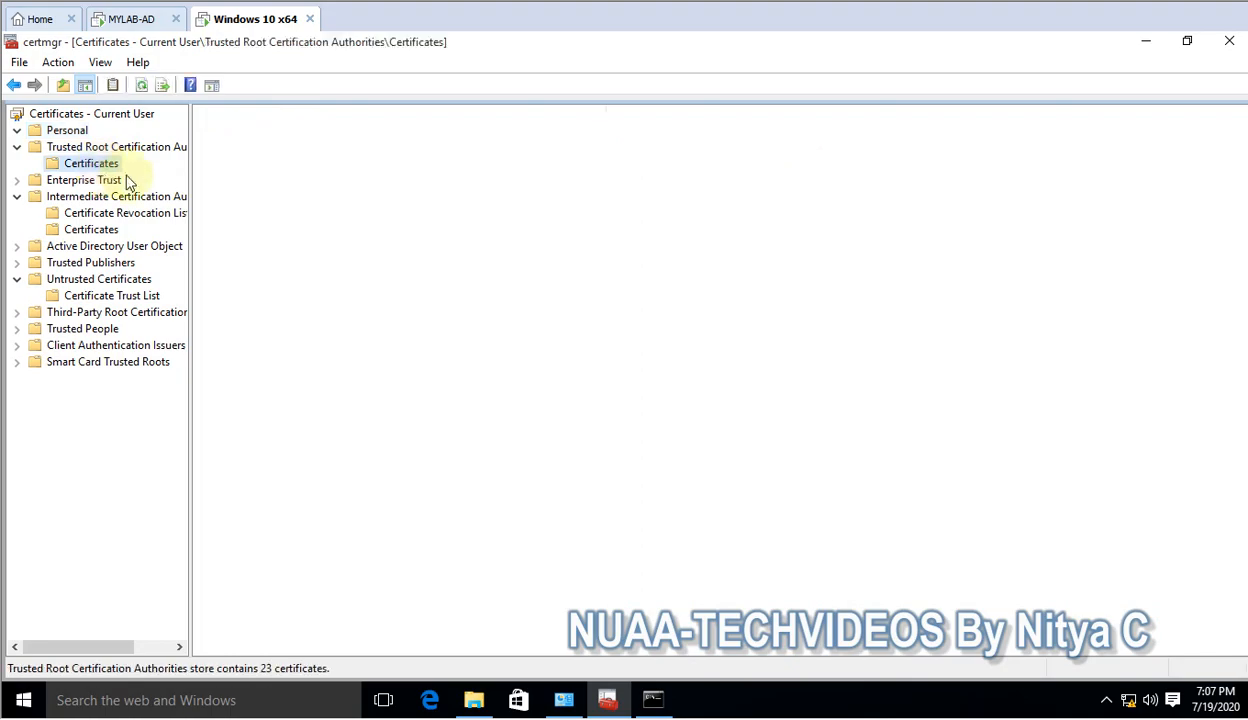
{"action": "left_click", "coordinate": [268, 138]}
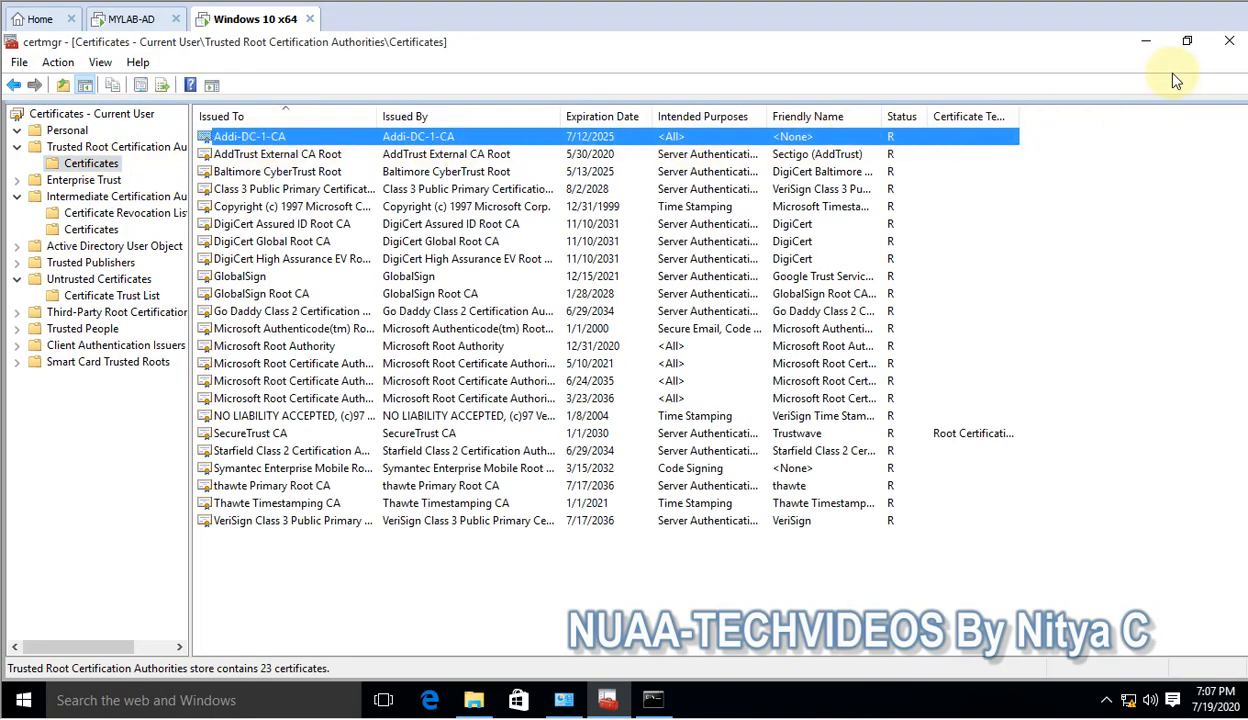
Minimize open windows, refresh the desktop, and bring up the Run box
{"action": "key", "text": "alt+Tab"}
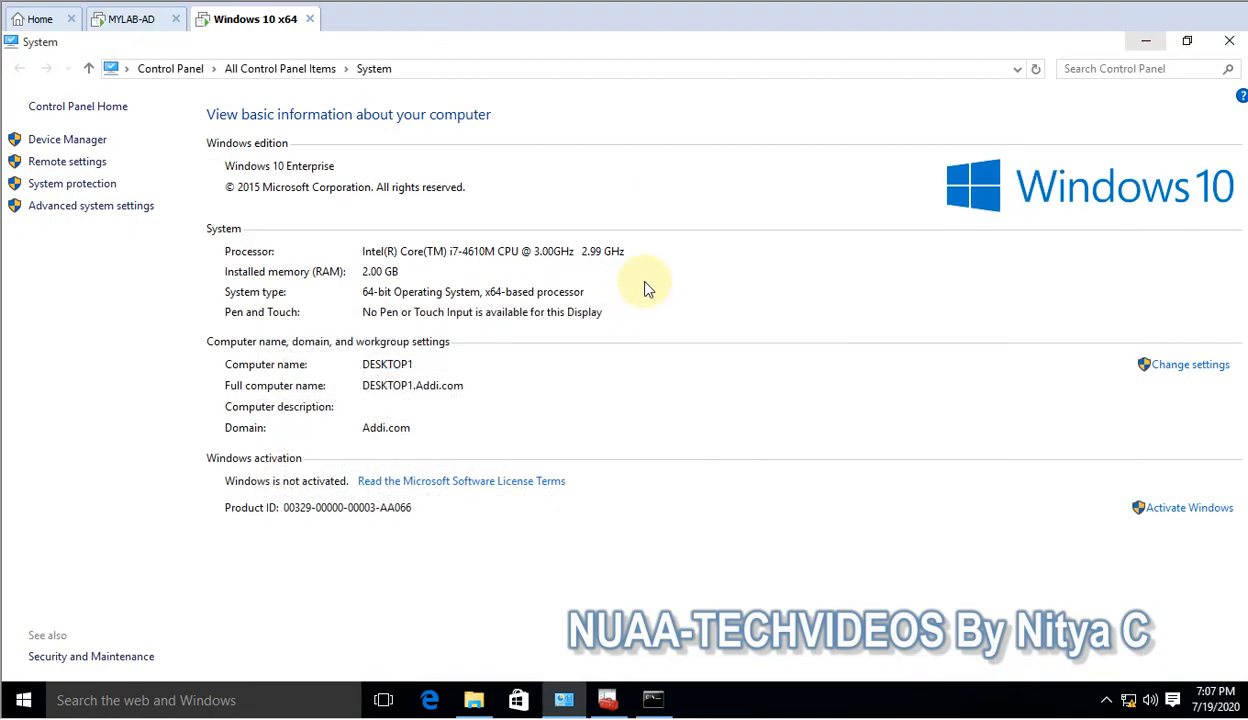
{"action": "left_click", "coordinate": [1153, 46]}
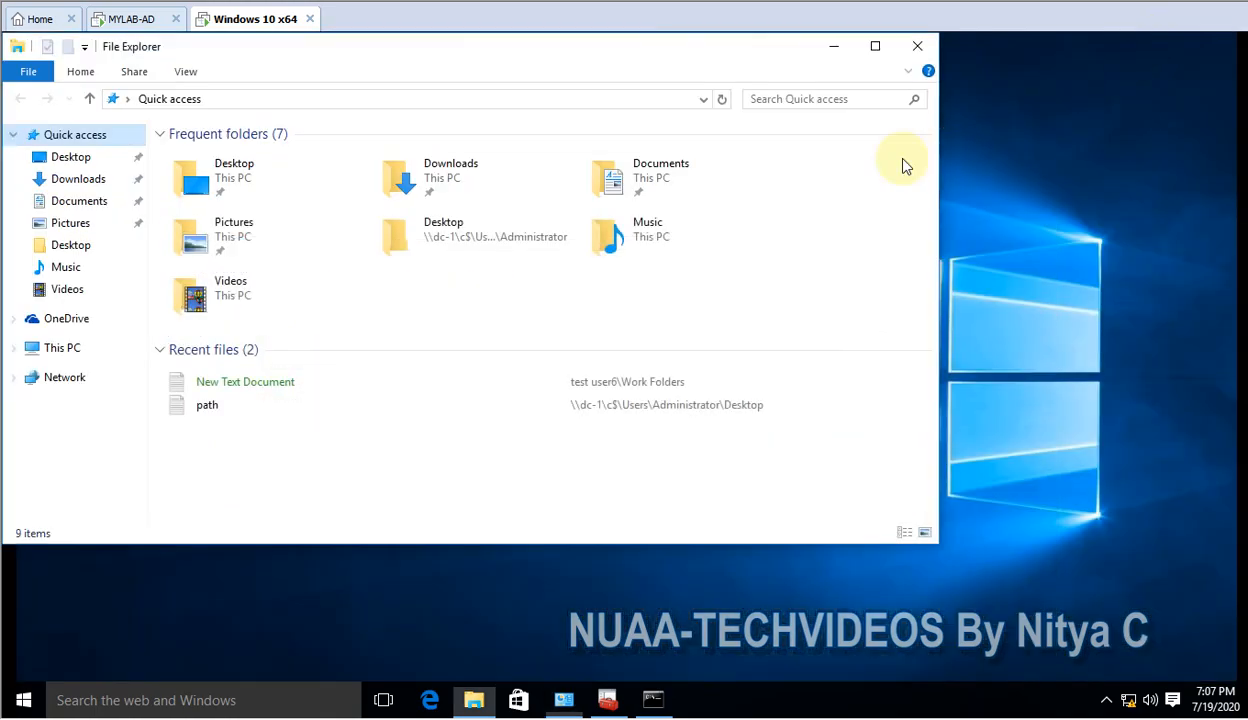
{"action": "left_click", "coordinate": [828, 43]}
{"action": "right_click", "coordinate": [572, 218]}
{"action": "left_click", "coordinate": [624, 272]}
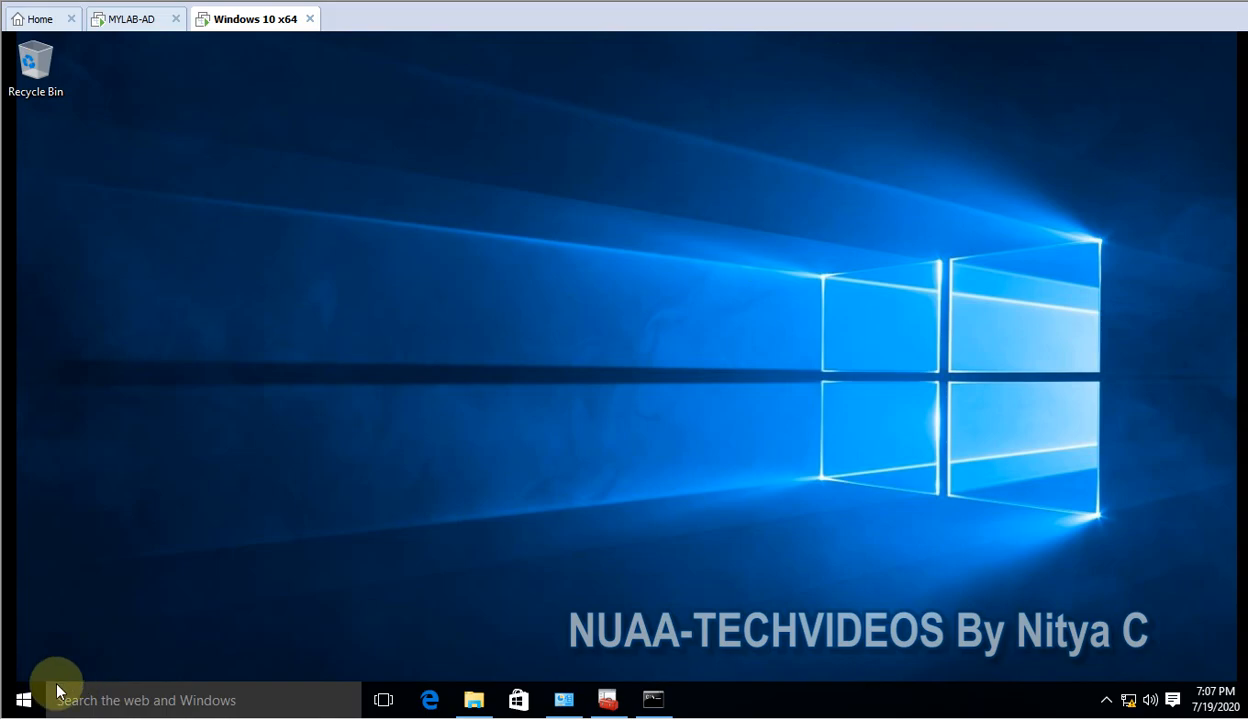
{"action": "right_click", "coordinate": [24, 698]}
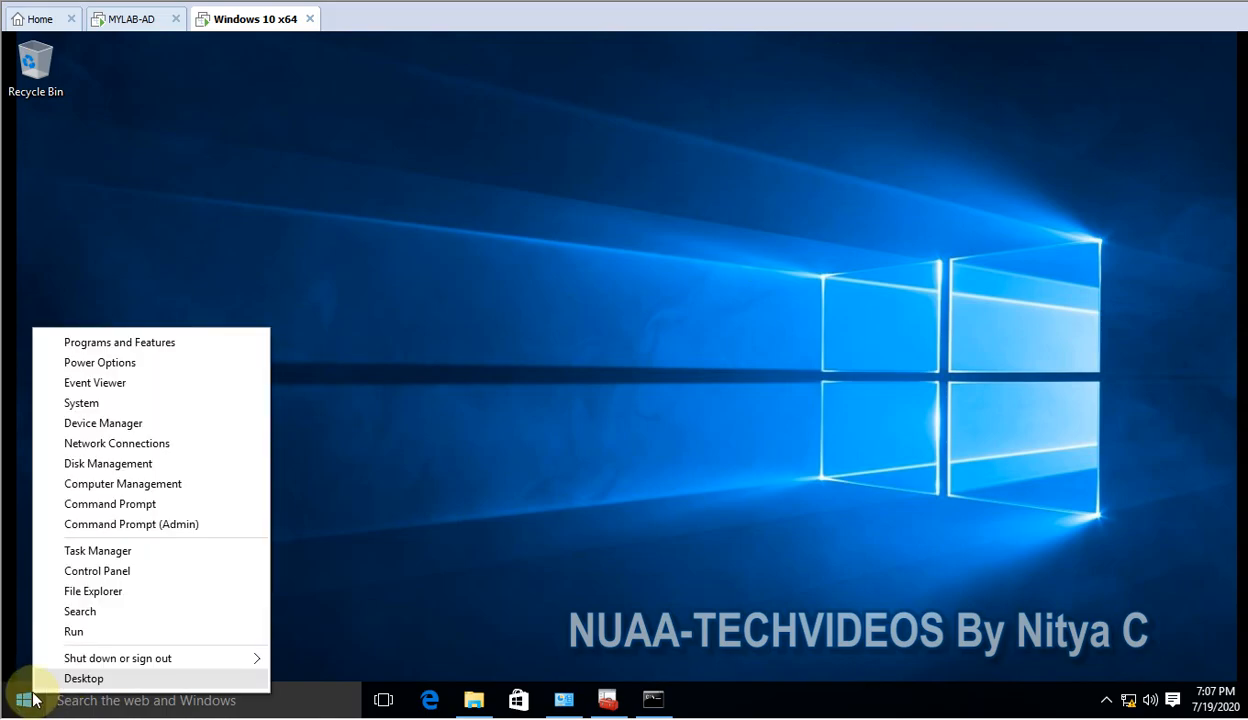
{"action": "left_click", "coordinate": [103, 637]}
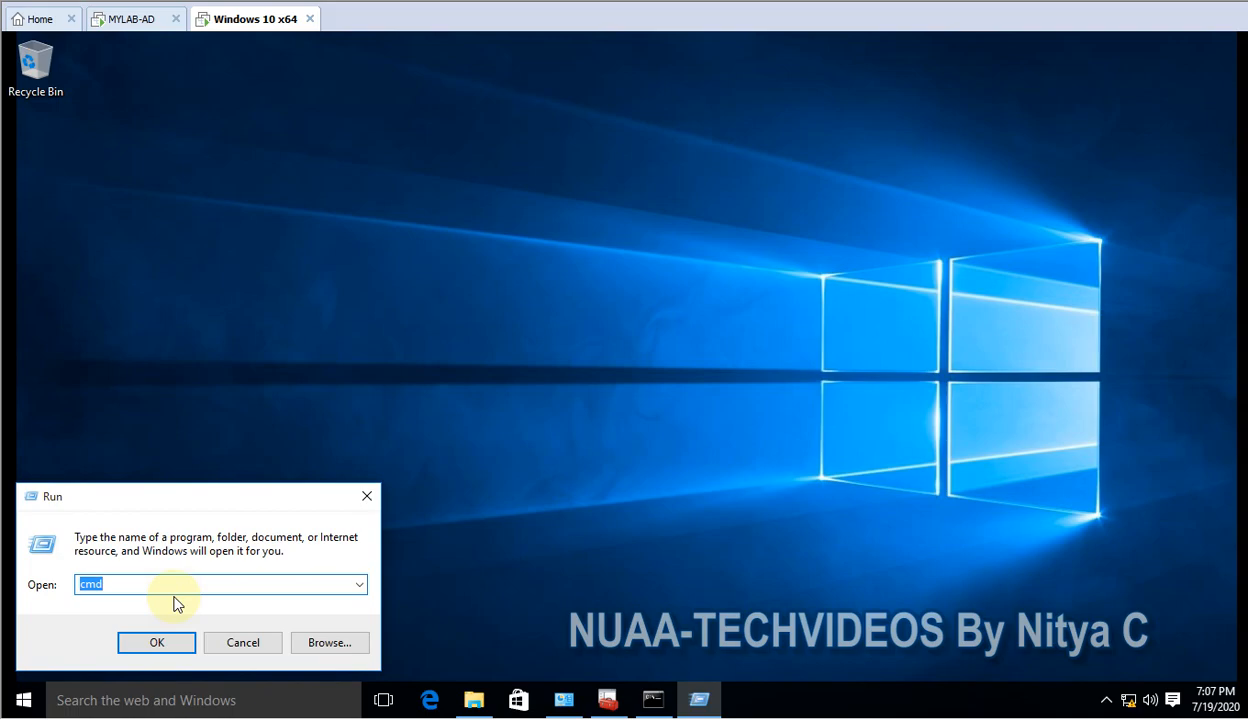
{"action": "left_click", "coordinate": [136, 19]}
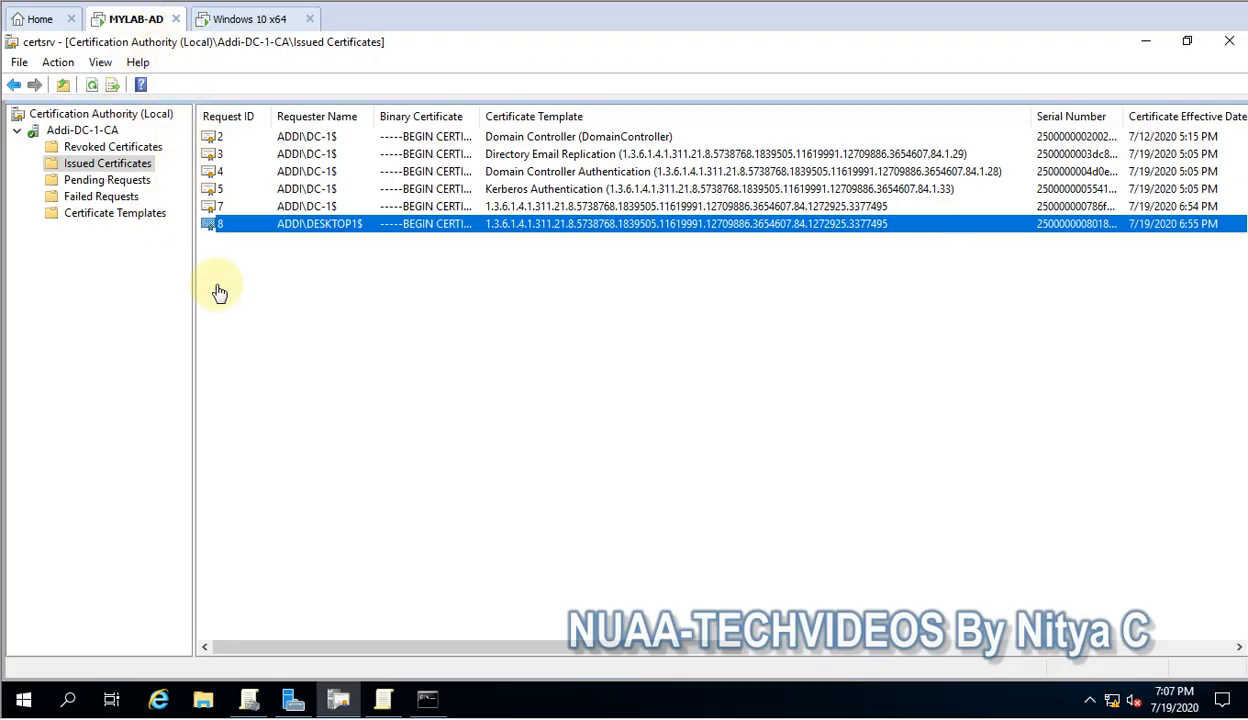
{"action": "left_click", "coordinate": [248, 22]}
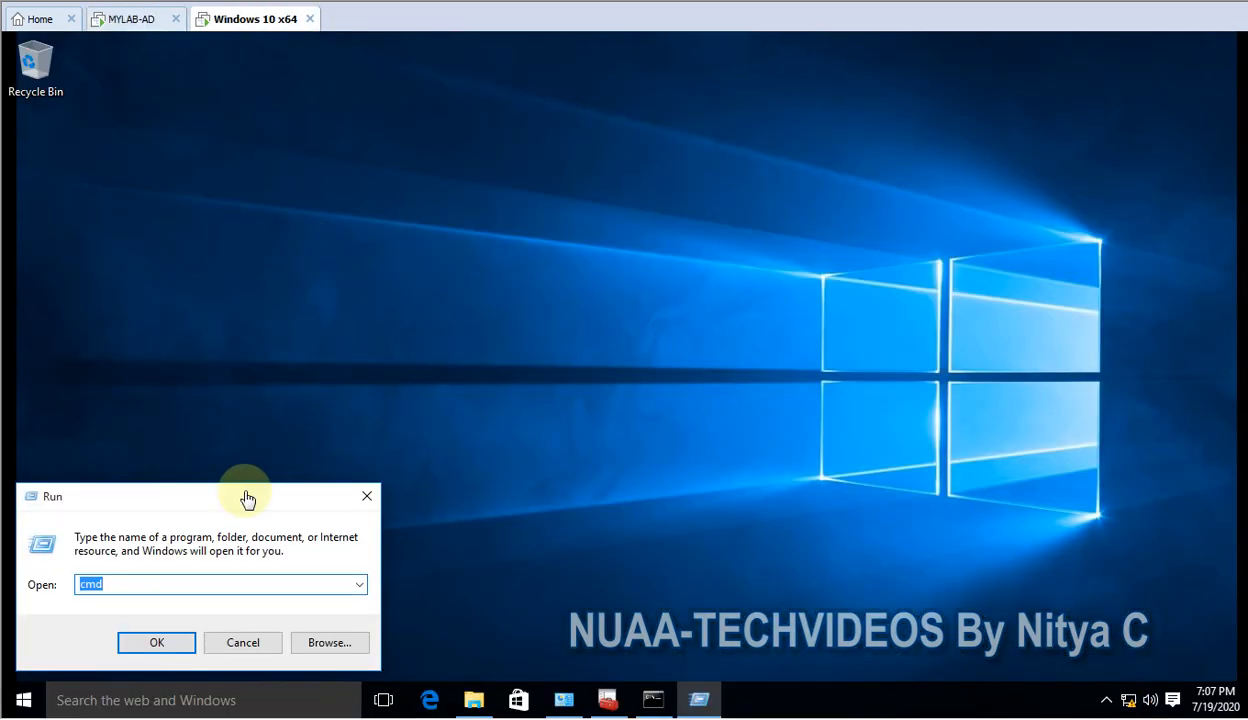
Launch mstsc and connect to dc-1 with the domain administrator's password
{"action": "left_click", "coordinate": [158, 644]}
{"action": "type", "text": "mstsc"}
{"action": "key", "text": "Return"}
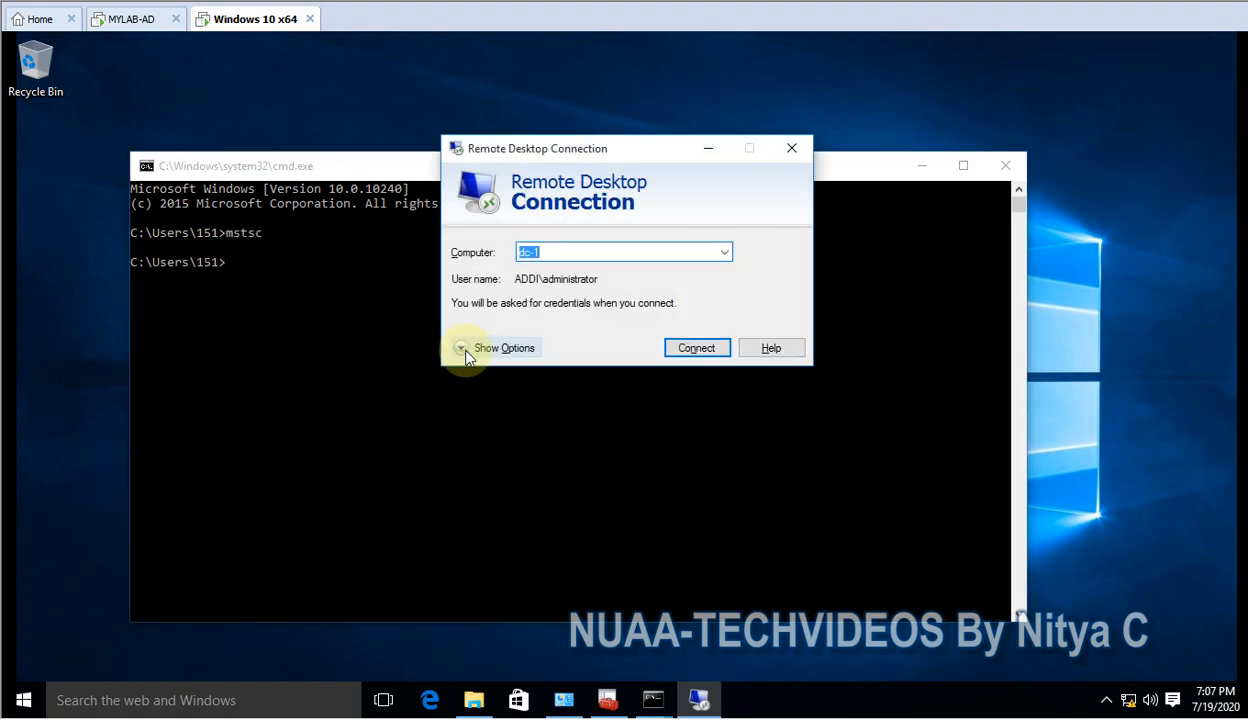
{"action": "key", "text": "Return"}
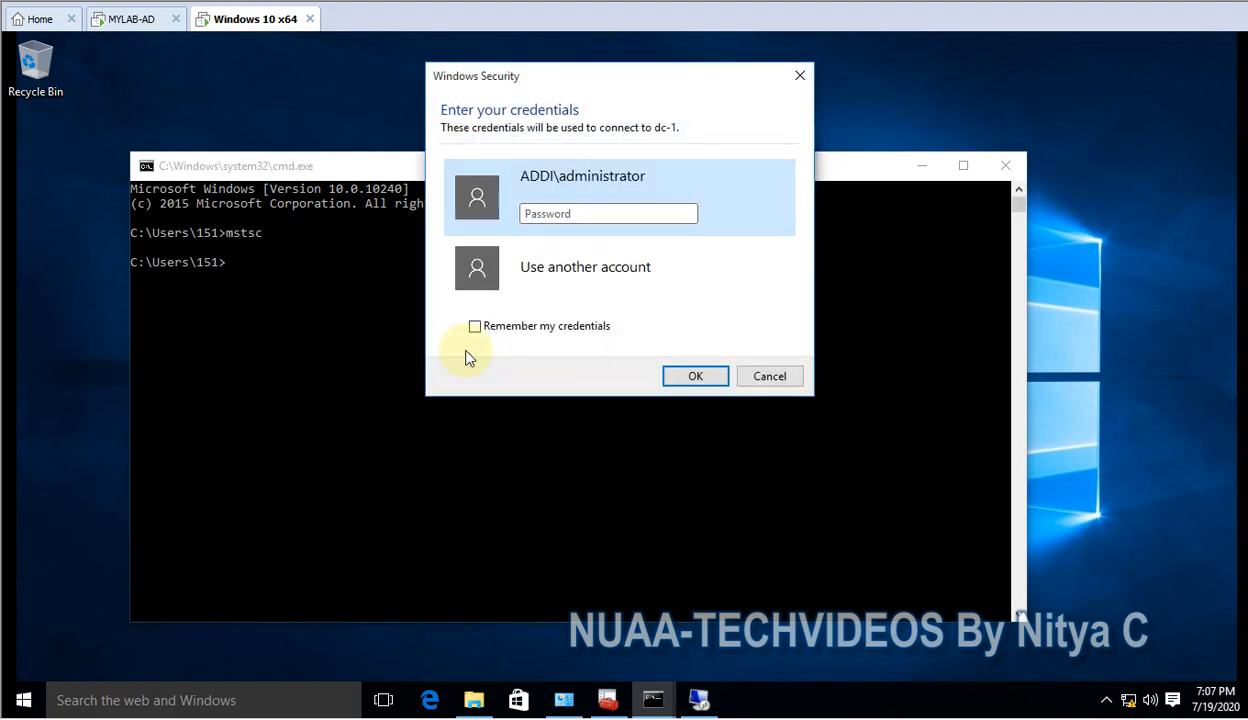
{"action": "type", "text": "•"}
{"action": "key", "text": "BackSpace"}
{"action": "type", "text": "••••••••"}
{"action": "key", "text": "Return"}
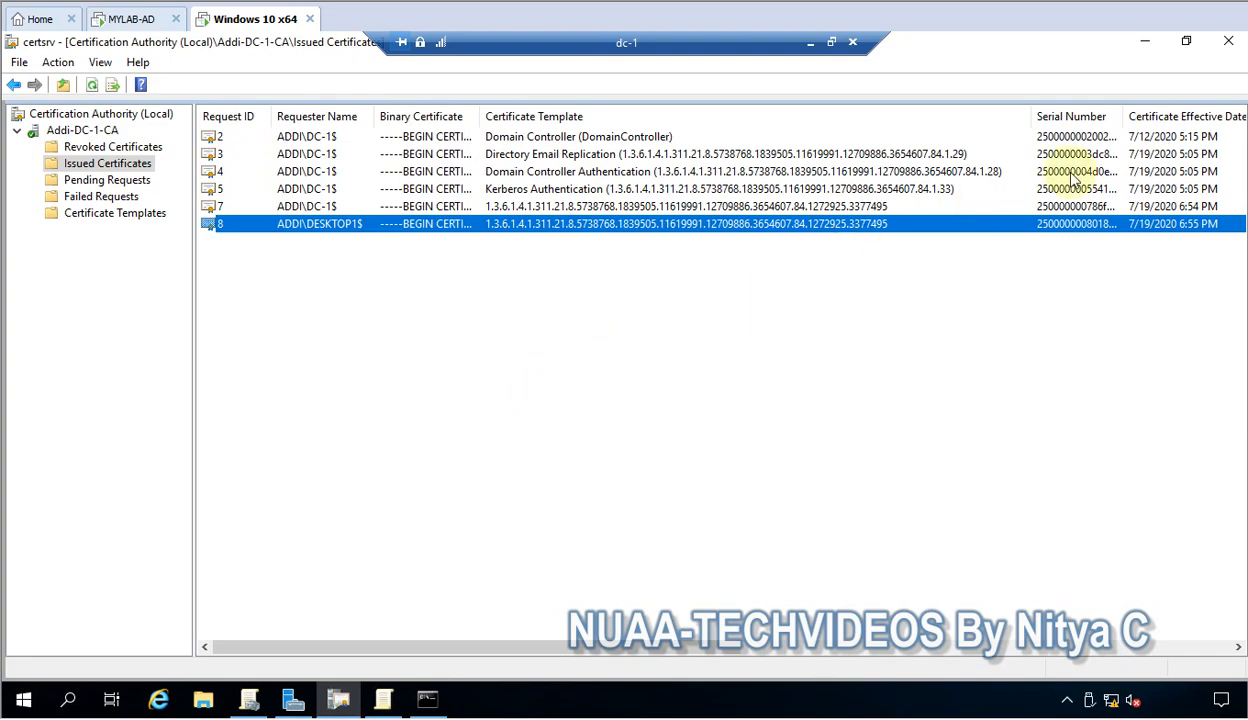
Clear the CA, policy editor and GPM windows to show dc-1's Kerberos identity verification
{"action": "left_click", "coordinate": [1145, 42]}
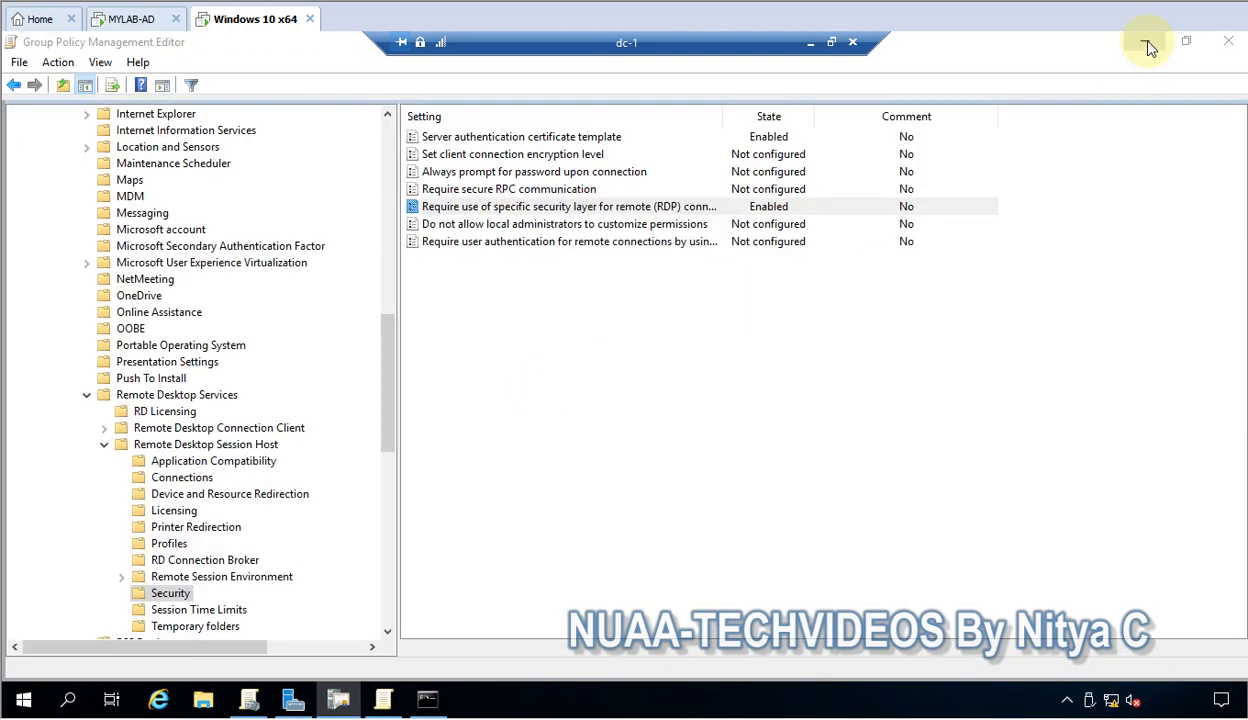
{"action": "left_click", "coordinate": [1145, 42]}
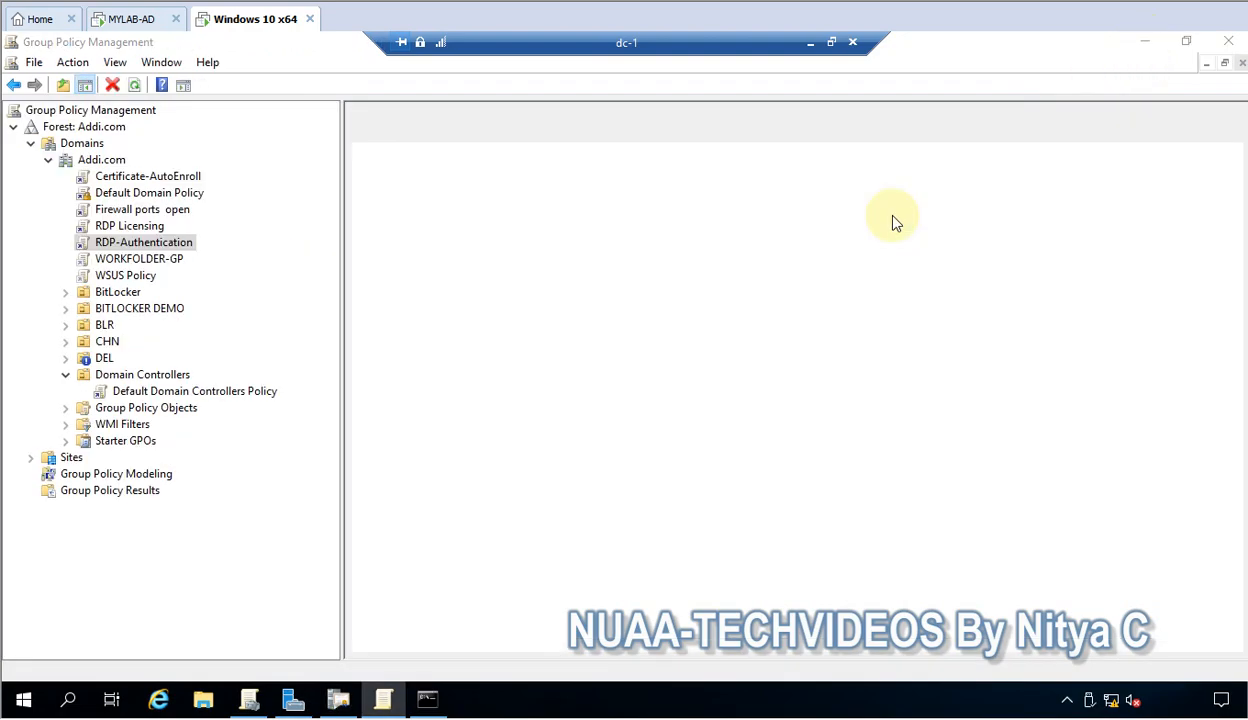
{"action": "left_click", "coordinate": [1148, 44]}
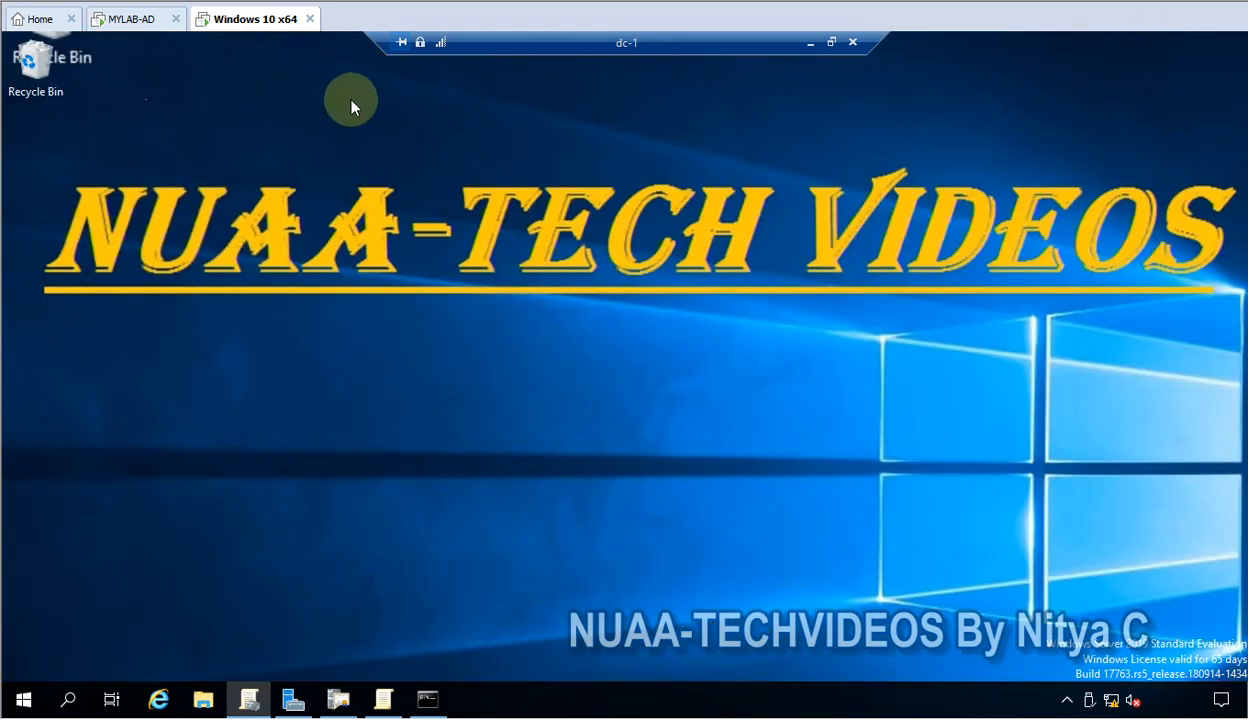
{"action": "left_click", "coordinate": [418, 46]}
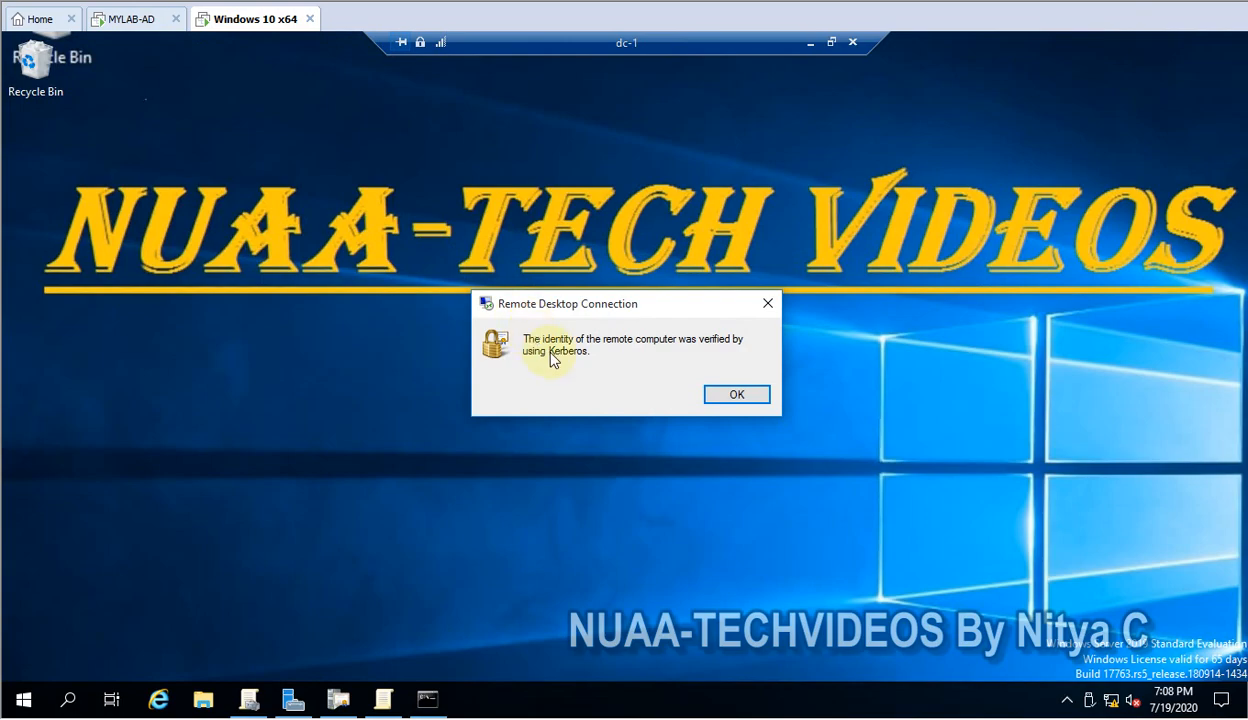